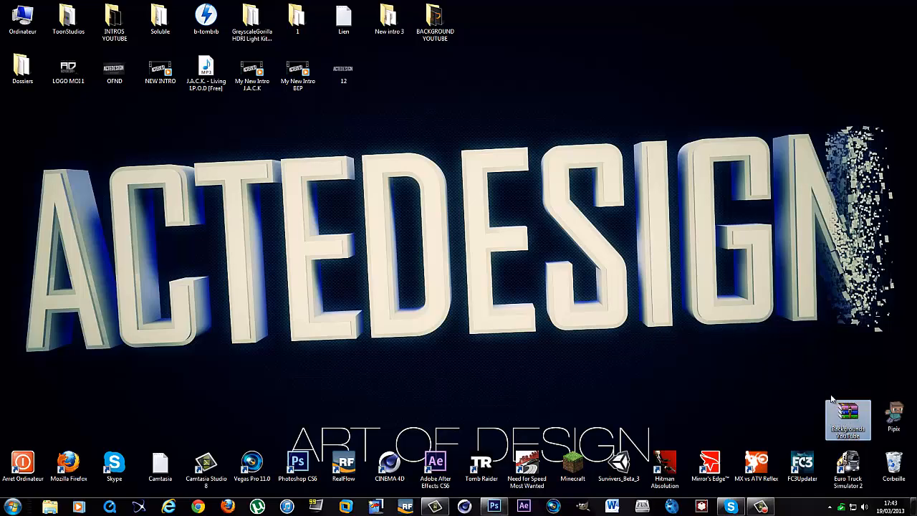
Open Background-Partenaire.psd from the Backgrounds YouTube folder inside the Backgrounds YouTube archive on the desktop
double_click(848, 412)
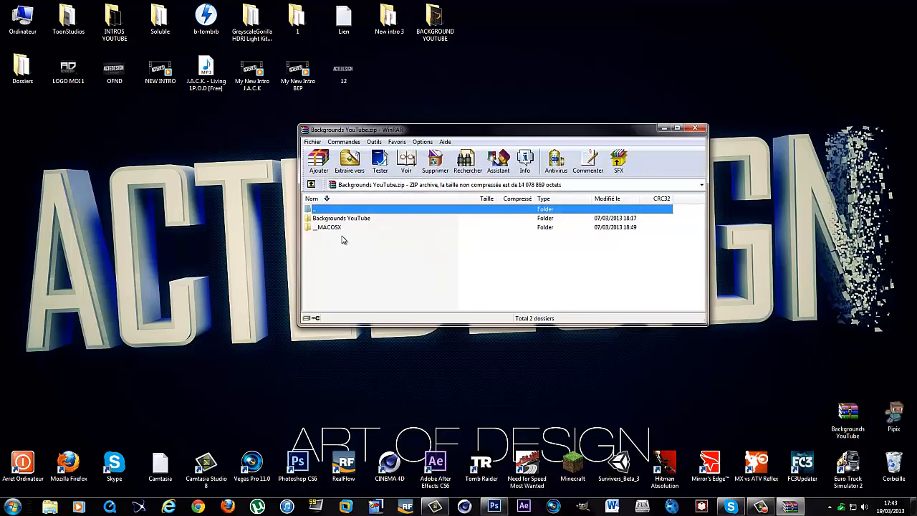
double_click(363, 219)
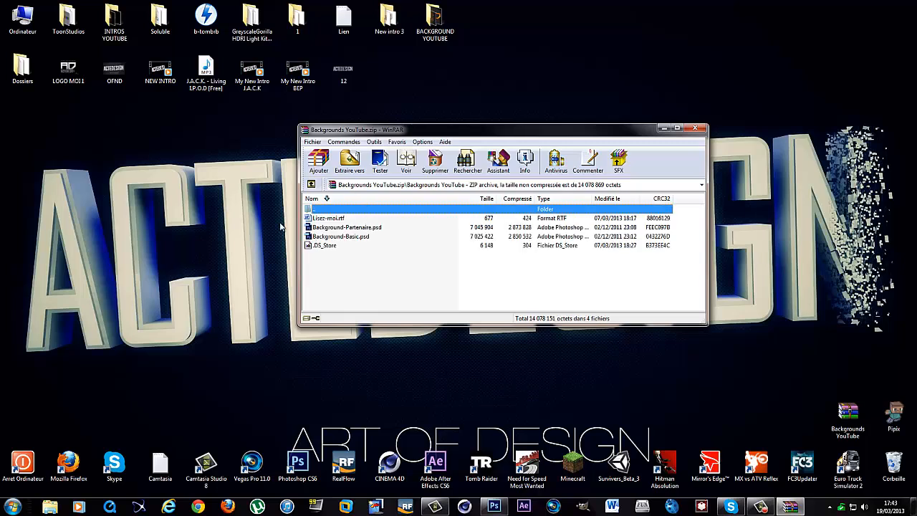
left_click(363, 236)
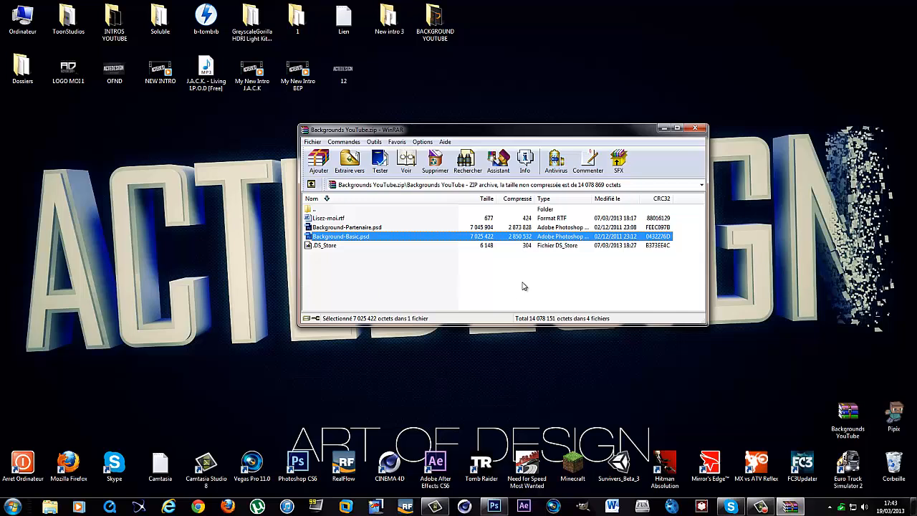
left_click(398, 230)
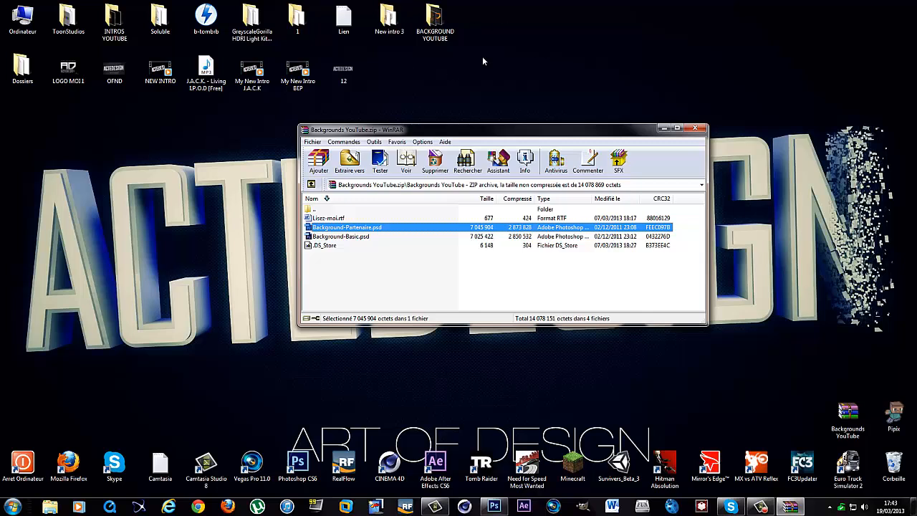
double_click(401, 227)
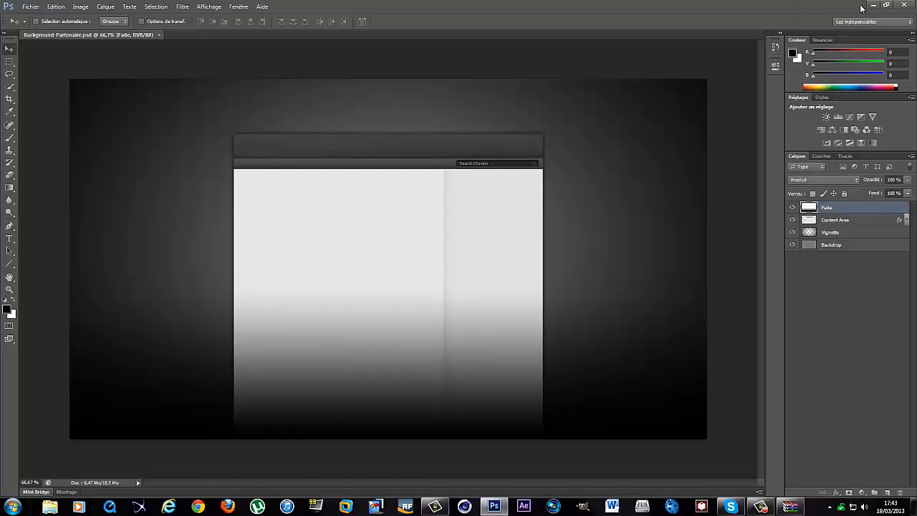
Close the WinRAR archive window, then switch back to Photoshop and maximize its window
left_click(886, 4)
left_click(808, 21)
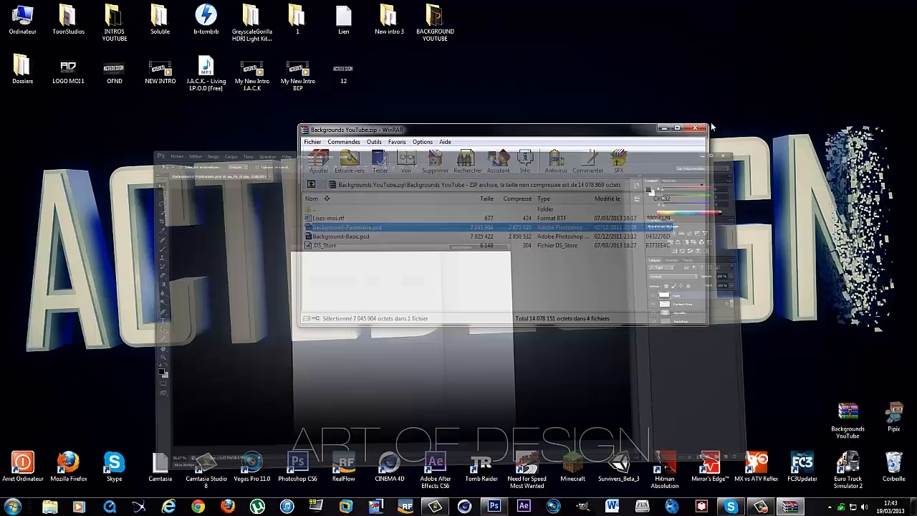
left_click(700, 131)
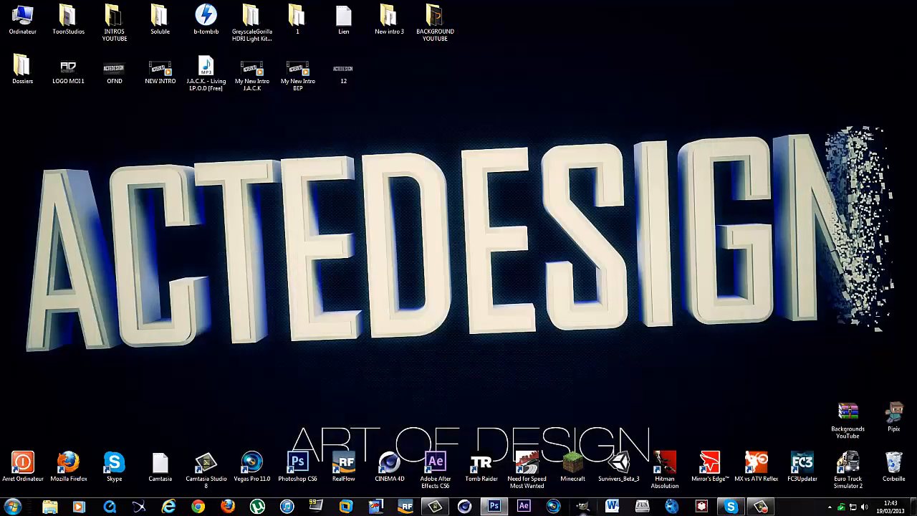
left_click(494, 507)
left_click_drag(665, 9, 693, 4)
double_click(694, 4)
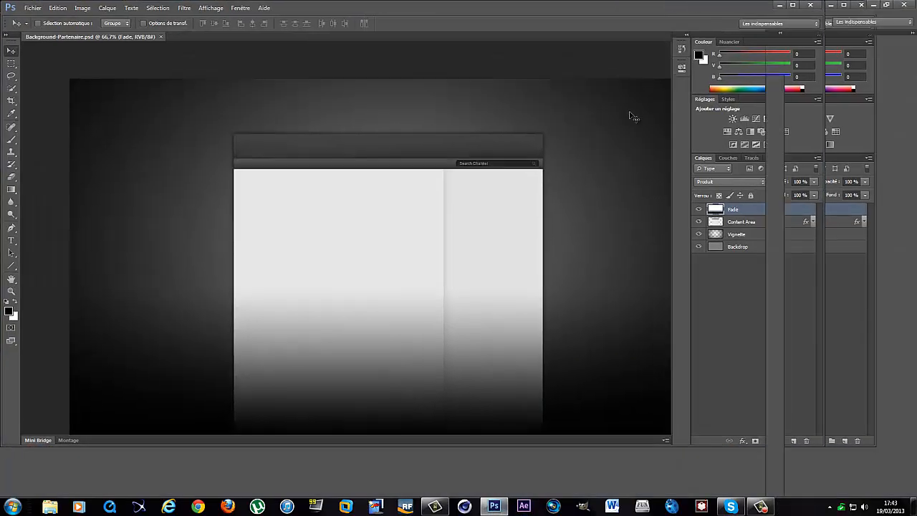
Add the horizontal text "ACTEDESIGN" above the channel header and move it just over the header, near its centre
left_click(9, 289)
mouse_move(441, 214)
left_mouse_down()
mouse_move(454, 217)
mouse_move(452, 225)
left_mouse_up()
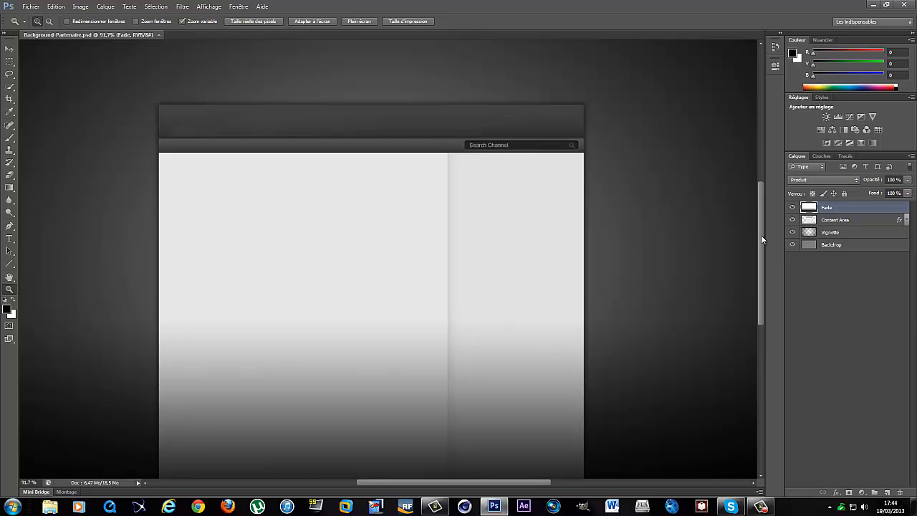
mouse_move(761, 235)
left_mouse_down()
mouse_move(761, 161)
mouse_move(761, 220)
left_mouse_up()
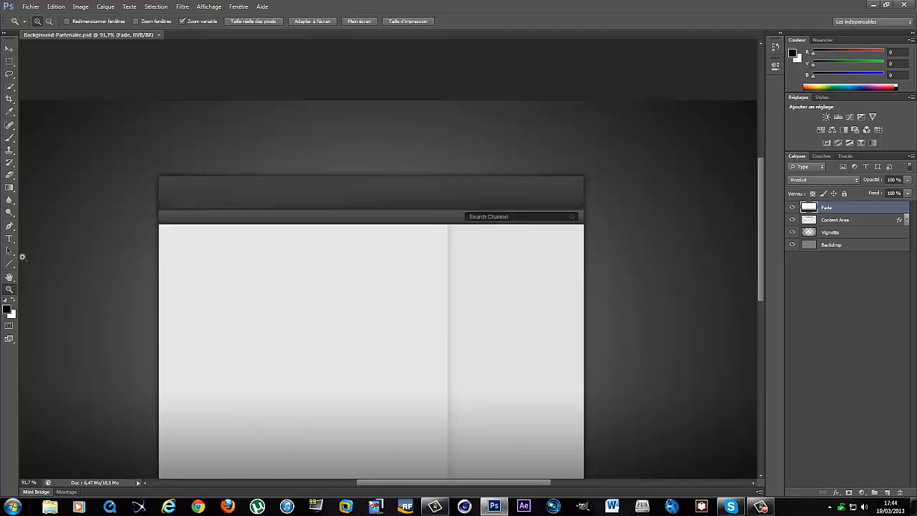
left_click(11, 239)
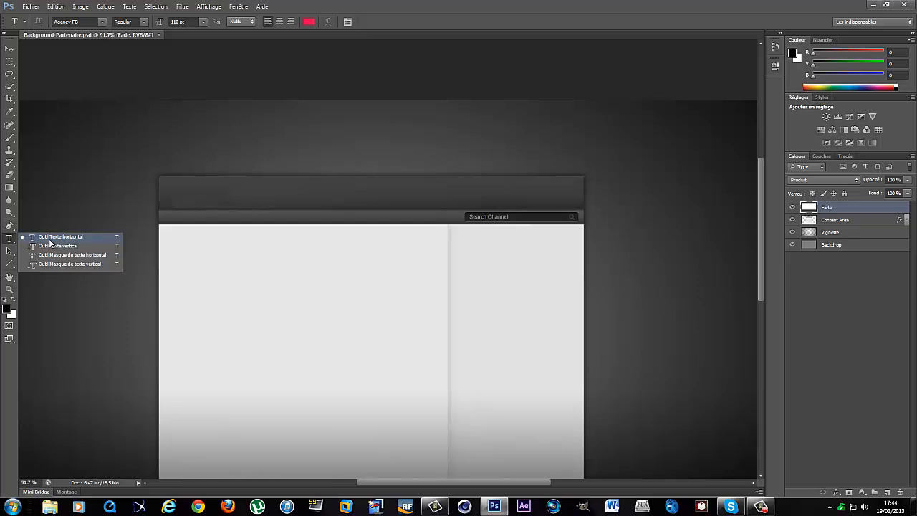
left_click(50, 242)
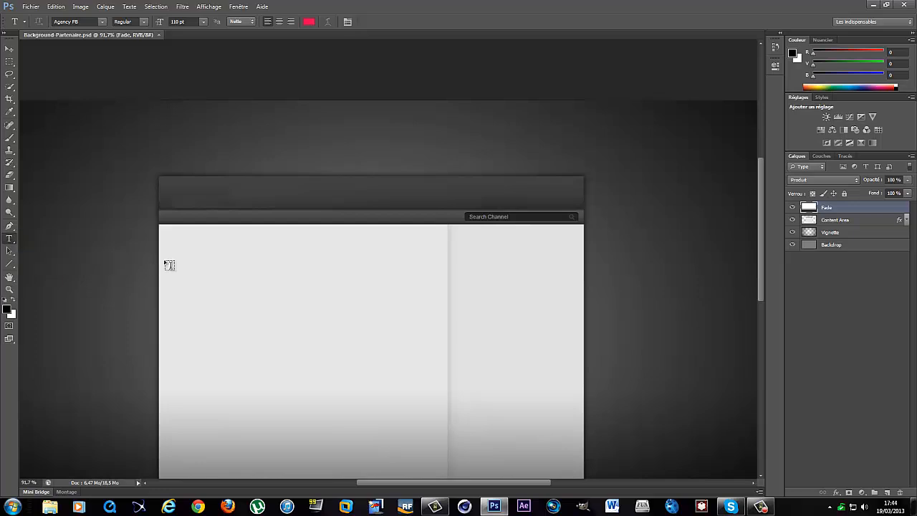
left_click(271, 136)
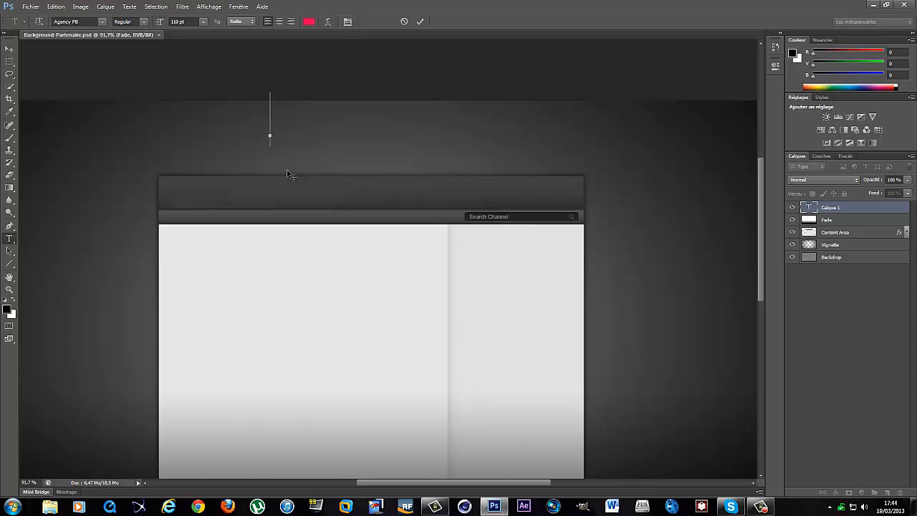
type("AC")
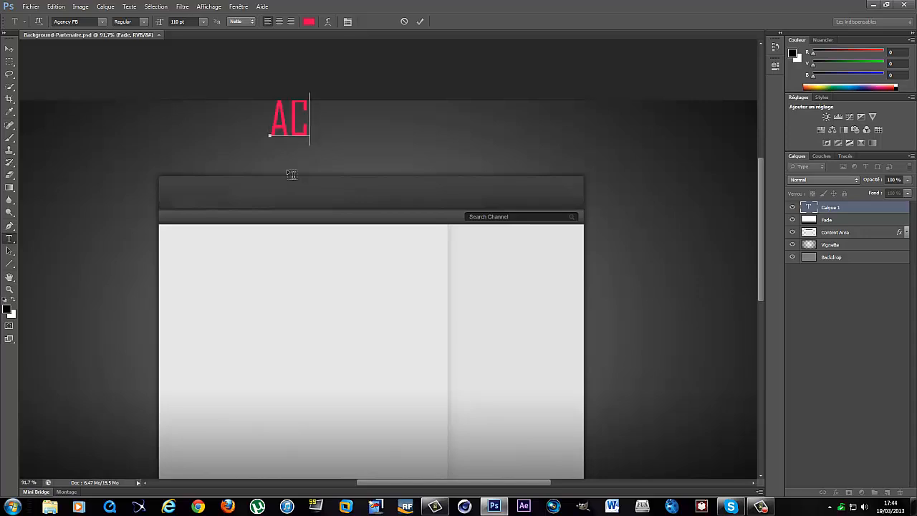
type("TEDES")
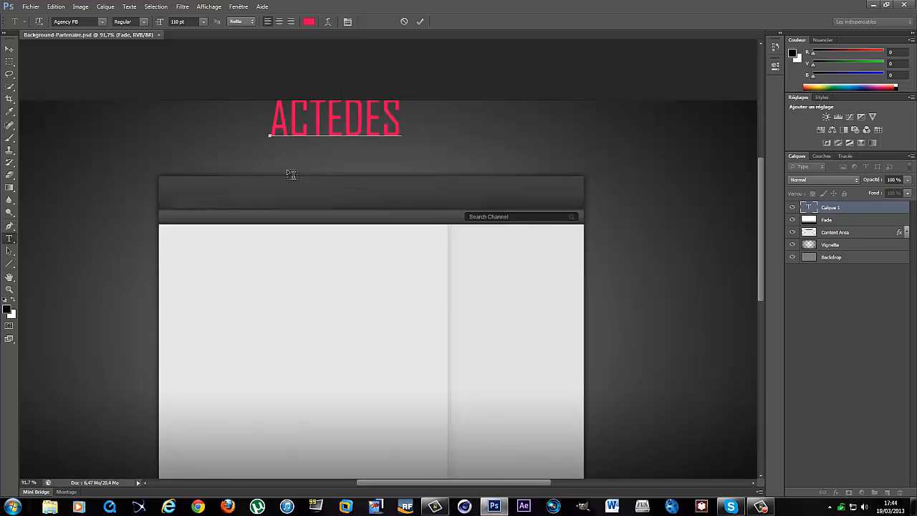
type("IGN")
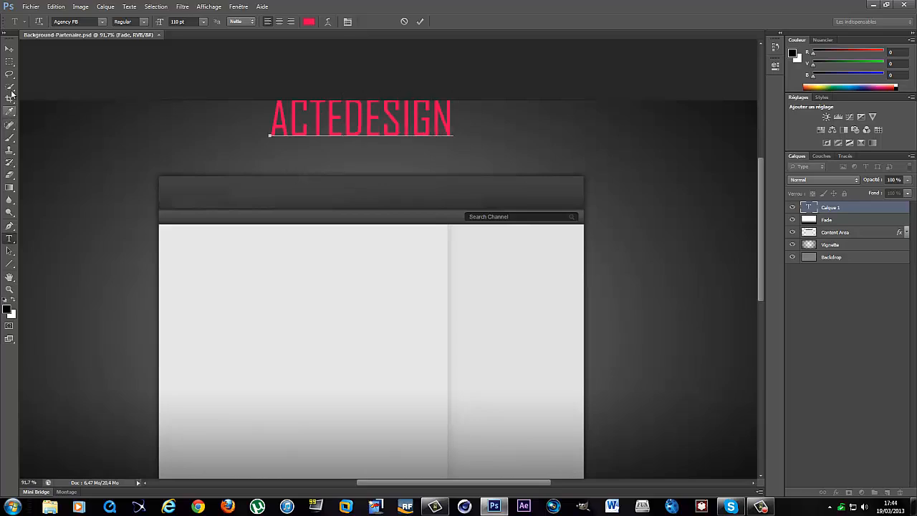
left_click(9, 48)
left_click_drag(361, 110, 376, 127)
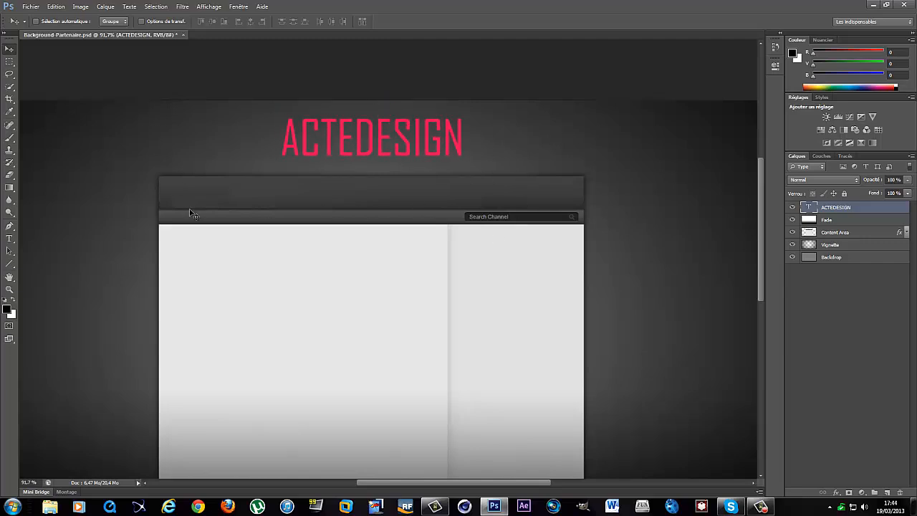
Change the colour of the ACTEDESIGN text to bright green (#30ff00)
double_click(809, 207)
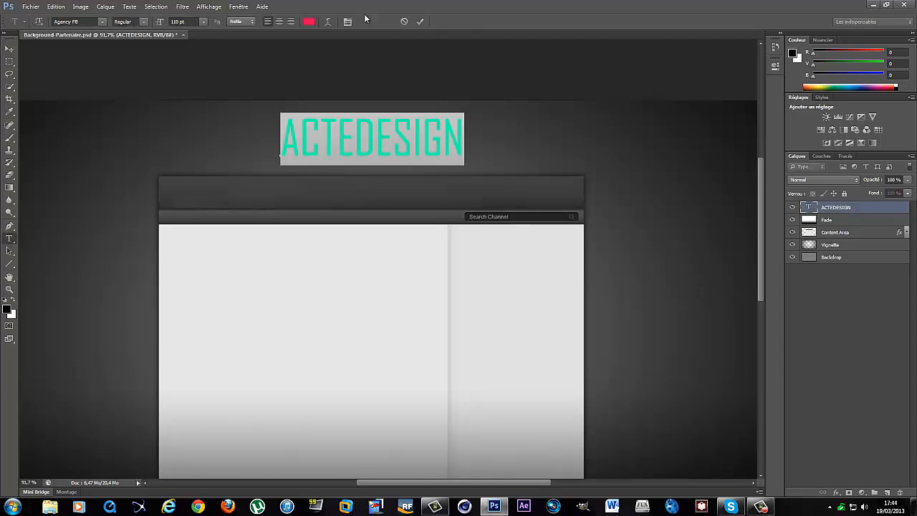
left_click(309, 21)
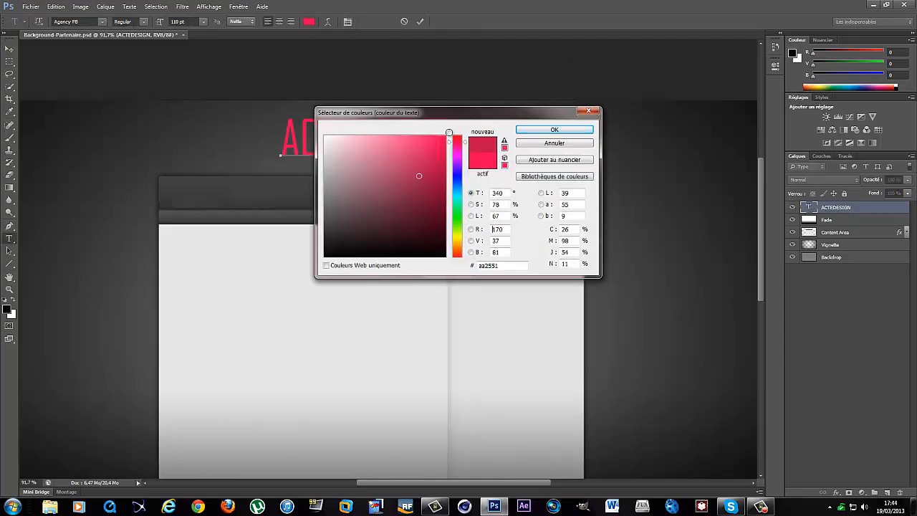
left_click(456, 206)
left_click_drag(456, 206, 458, 224)
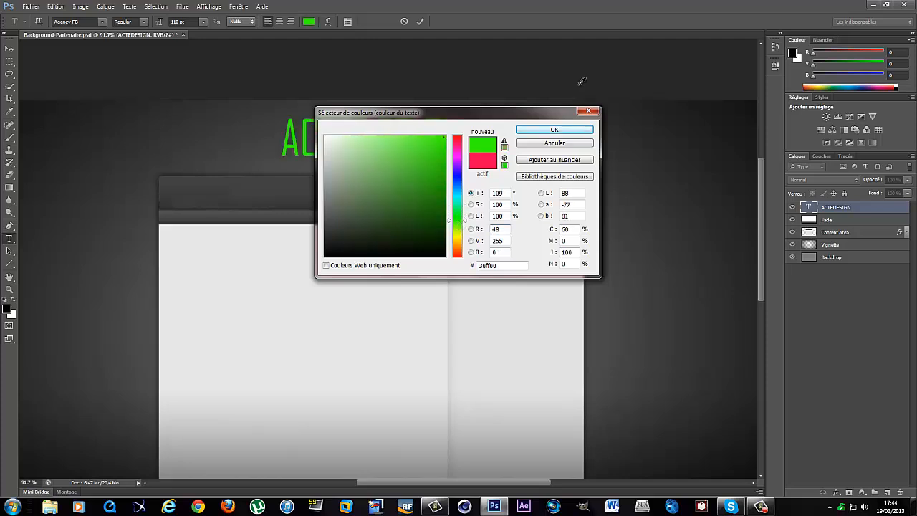
left_click(579, 131)
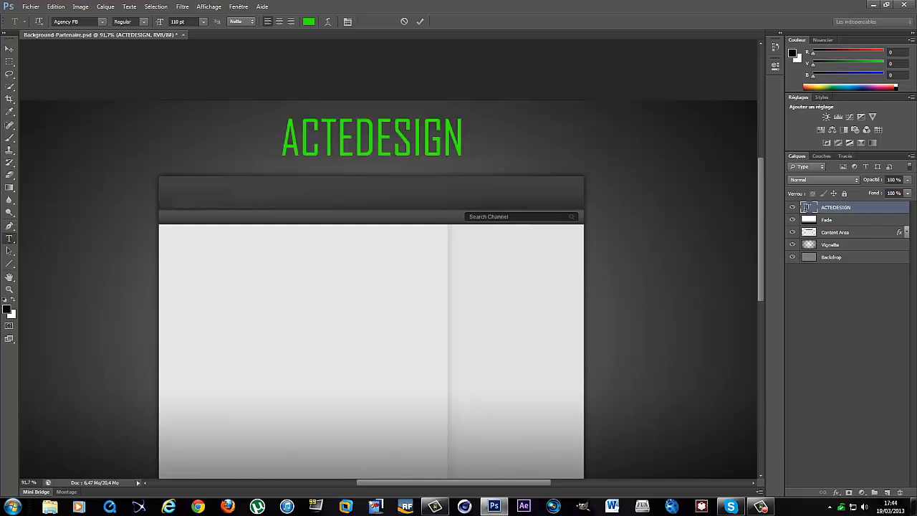
Replace the ACTEDESIGN text with "FLODAX GAMING" and centre it above the channel header
double_click(809, 208)
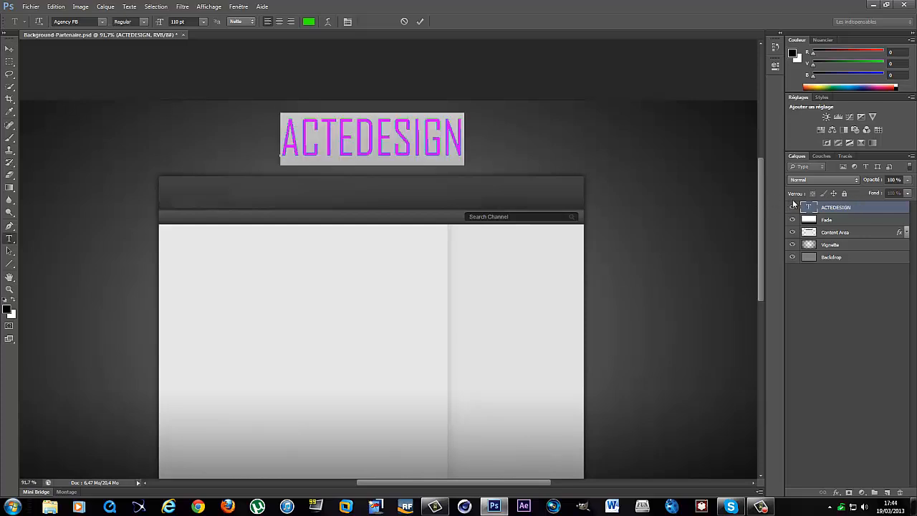
type("FLODA")
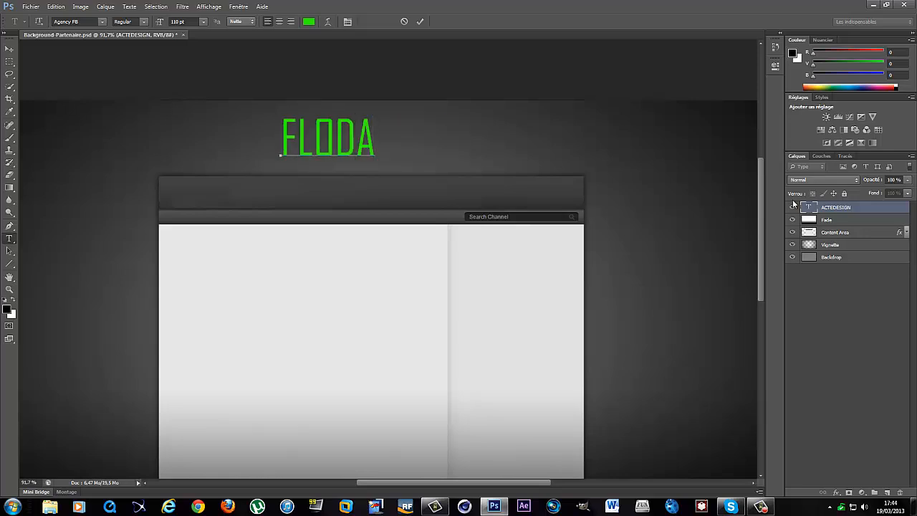
type("X")
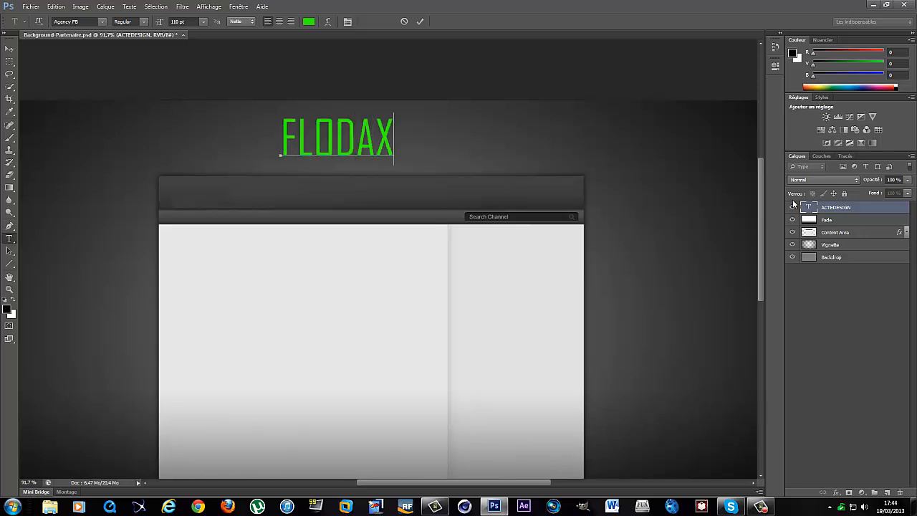
type(" GAM")
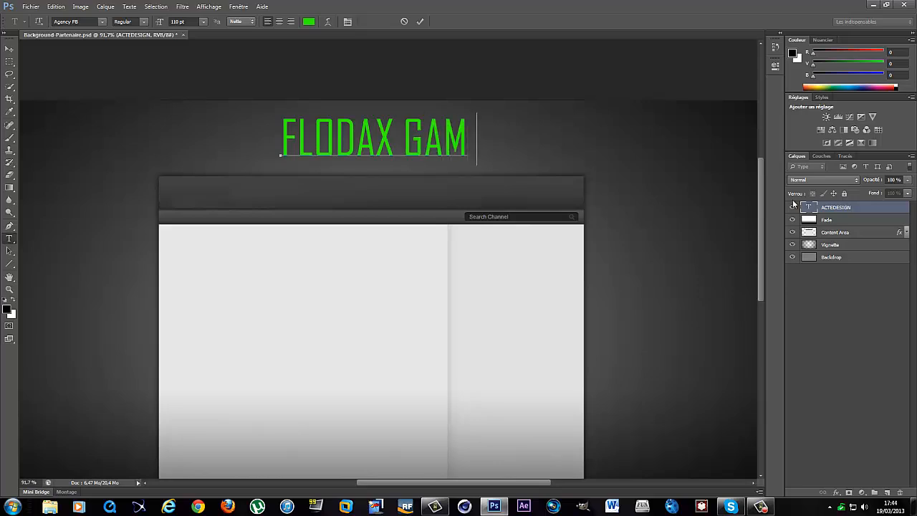
key("BackSpace")
type("ING")
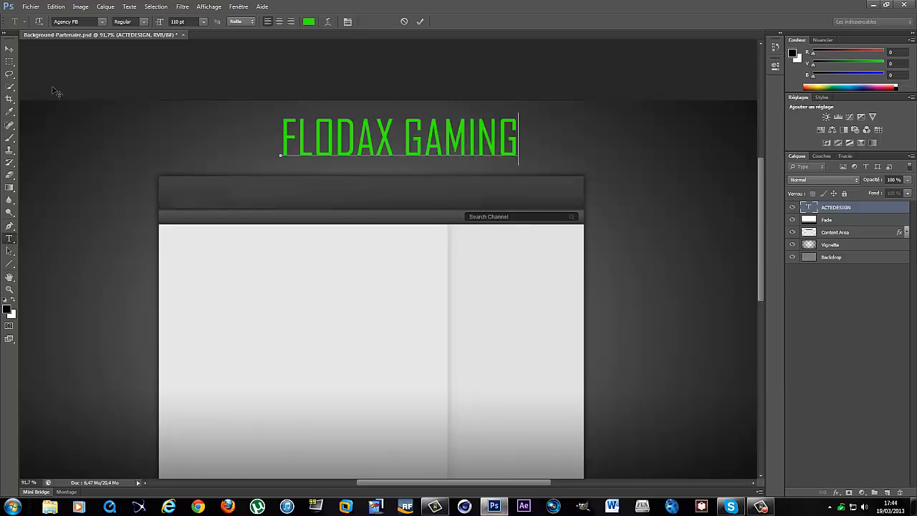
left_click(9, 48)
mouse_move(337, 136)
left_mouse_down()
mouse_move(314, 133)
mouse_move(324, 136)
left_mouse_up()
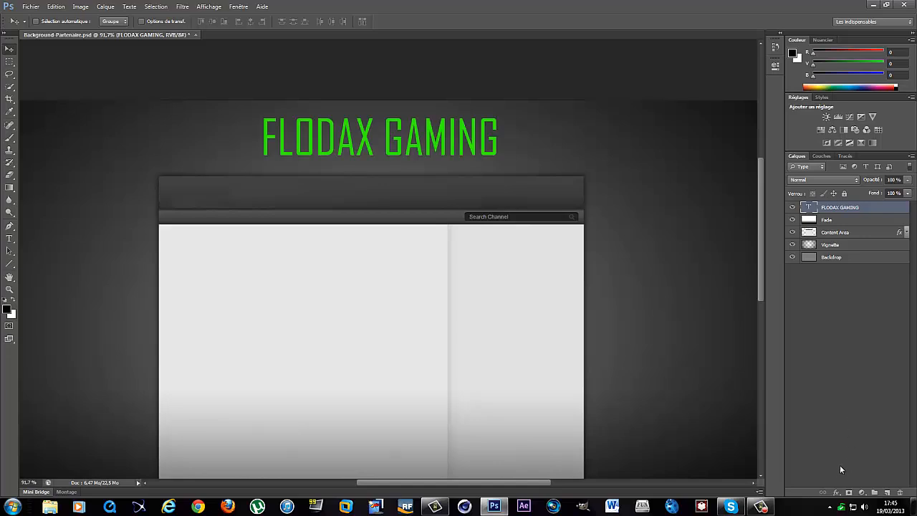
Add a black outside stroke (Contour) layer style of 7 px to the FLODAX GAMING text
left_click(836, 493)
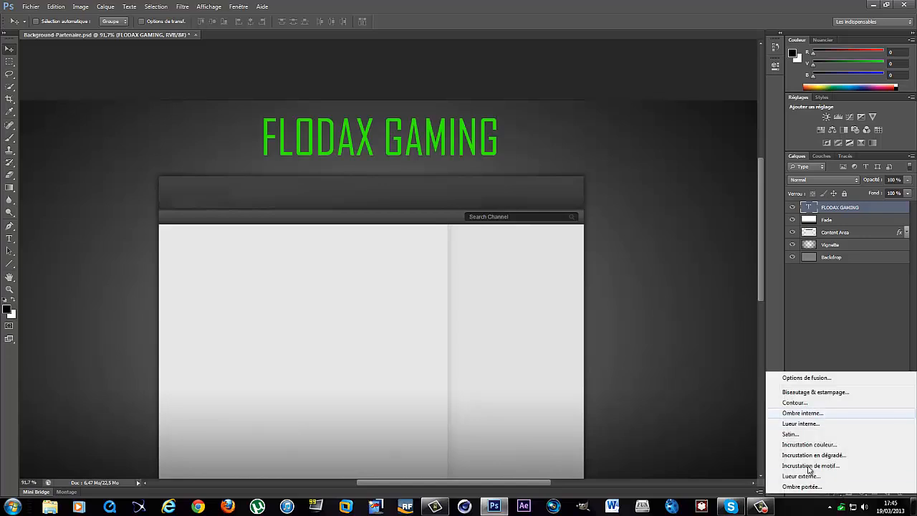
left_click(801, 403)
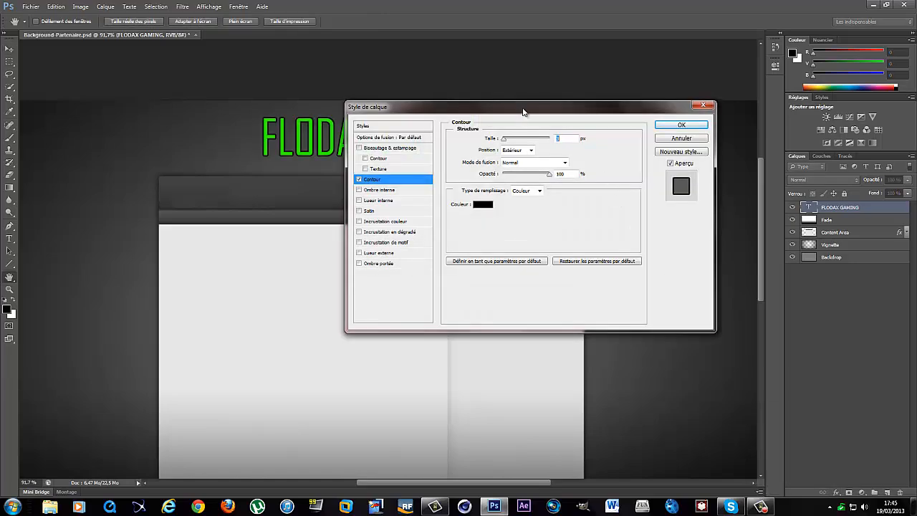
left_click_drag(522, 108, 502, 176)
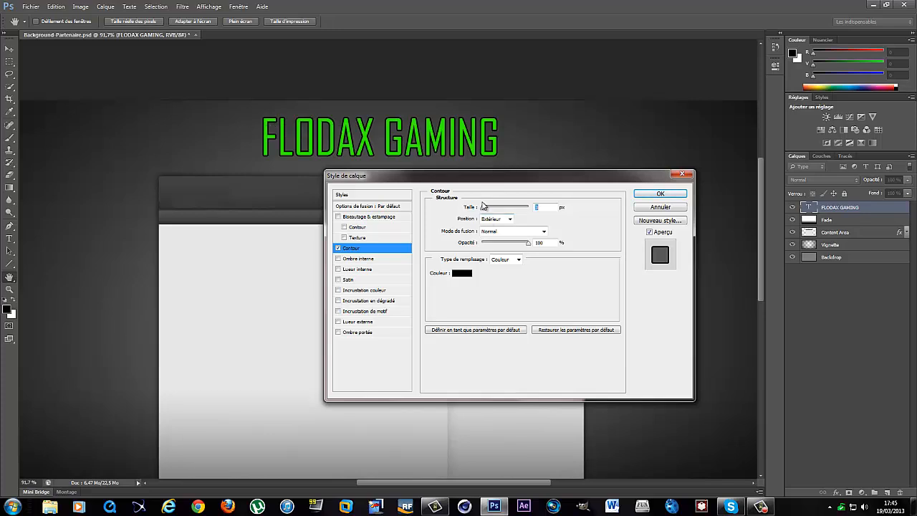
left_click_drag(486, 209, 487, 210)
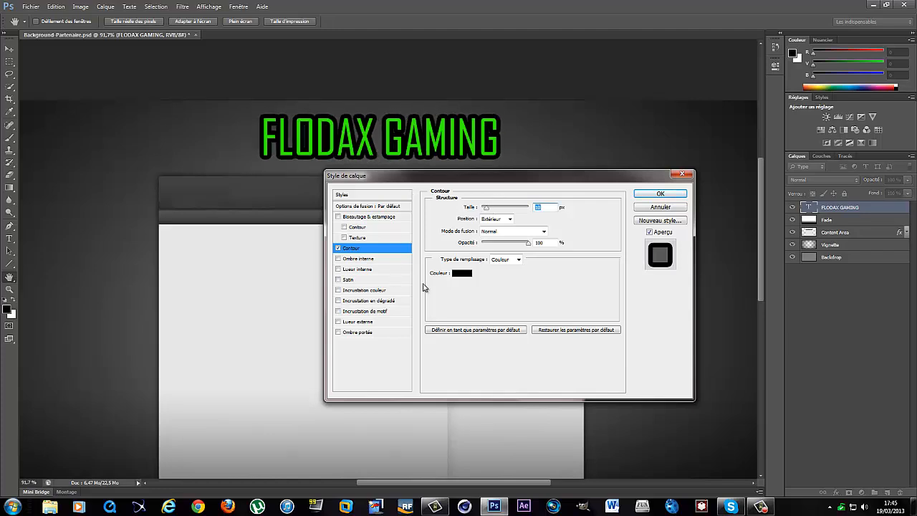
left_click_drag(486, 208, 488, 209)
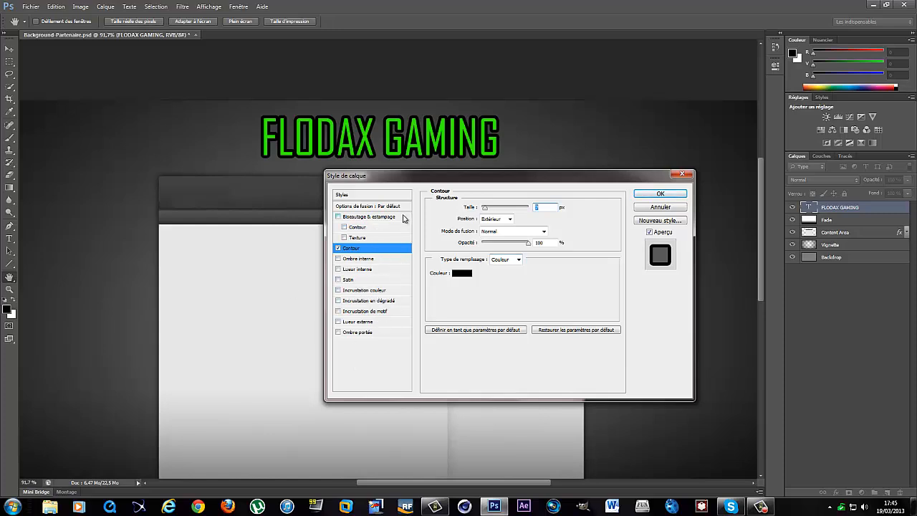
Enable Bevel & Emboss with both its Contour and Texture options in the FLODAX GAMING text's layer style
left_click(344, 239)
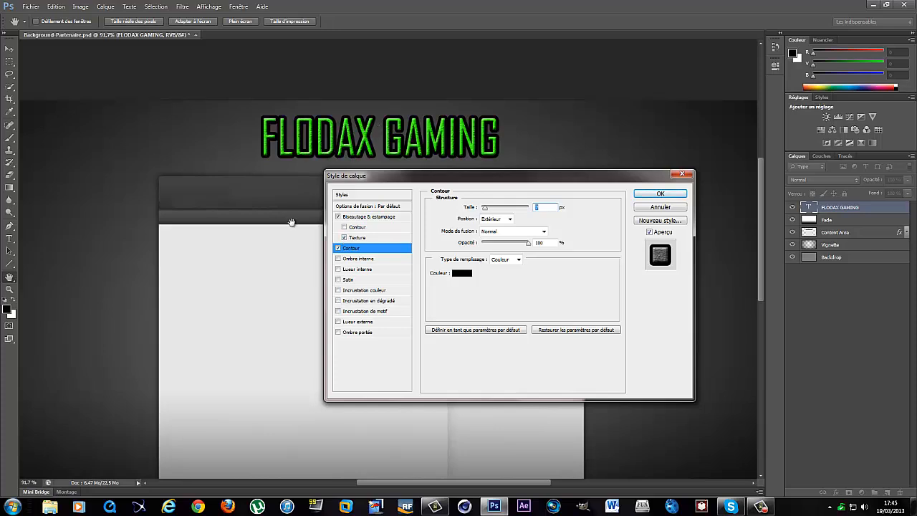
left_click(344, 238)
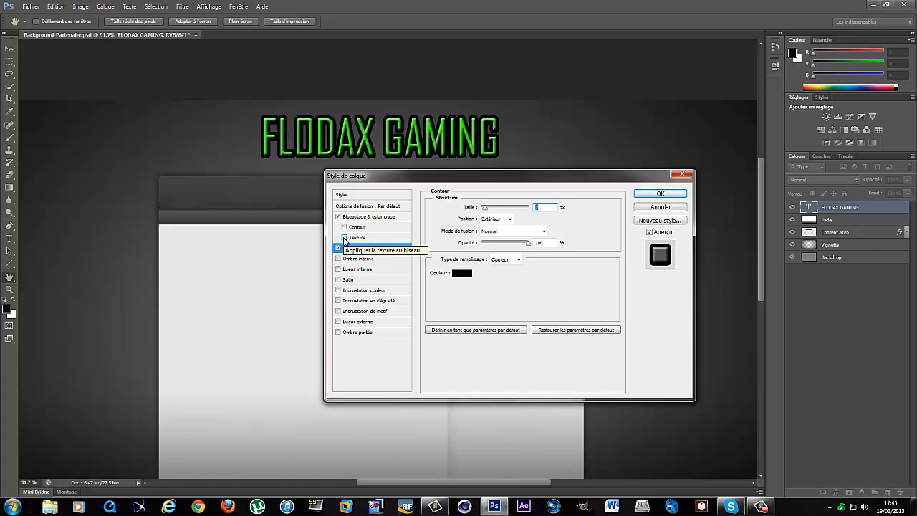
left_click(338, 217)
left_click(338, 217)
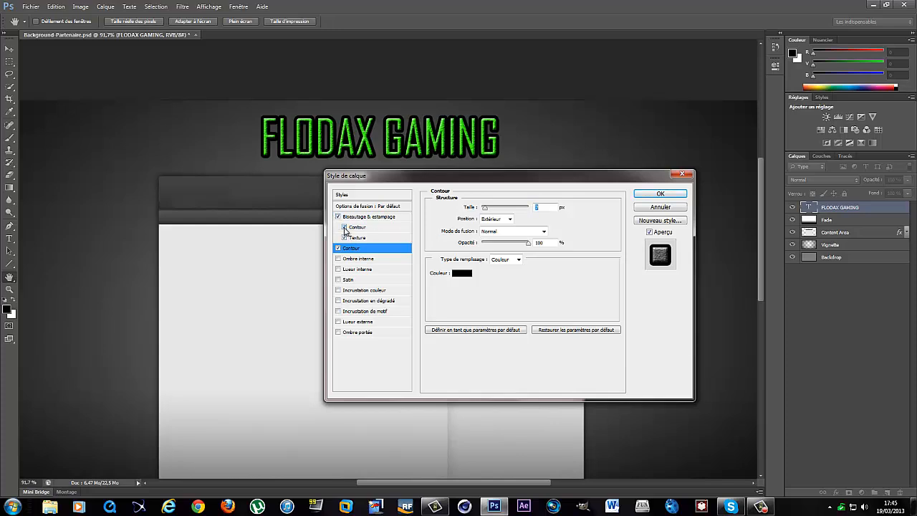
Try the other preset patterns for the bevel texture and return to the light one
left_click(413, 238)
left_click(483, 219)
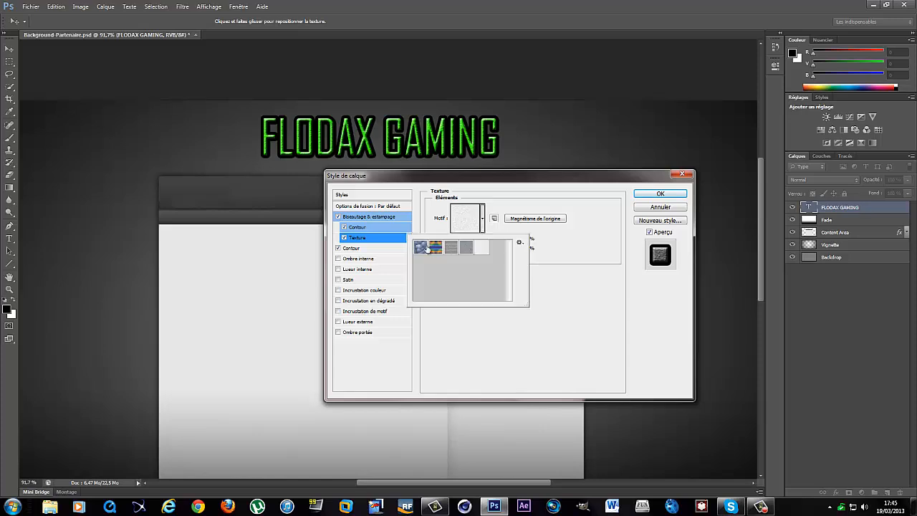
left_click(428, 248)
left_click(435, 248)
left_click(444, 249)
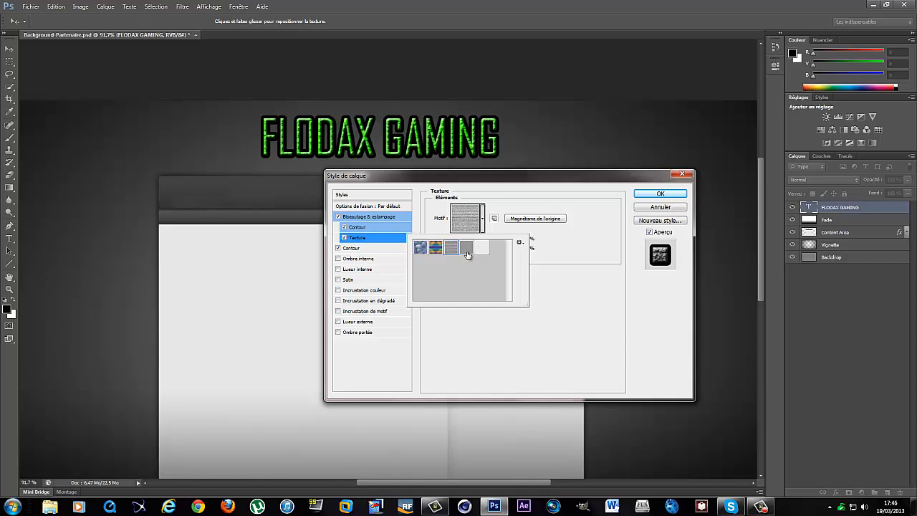
left_click(466, 251)
left_click(476, 253)
left_click(466, 251)
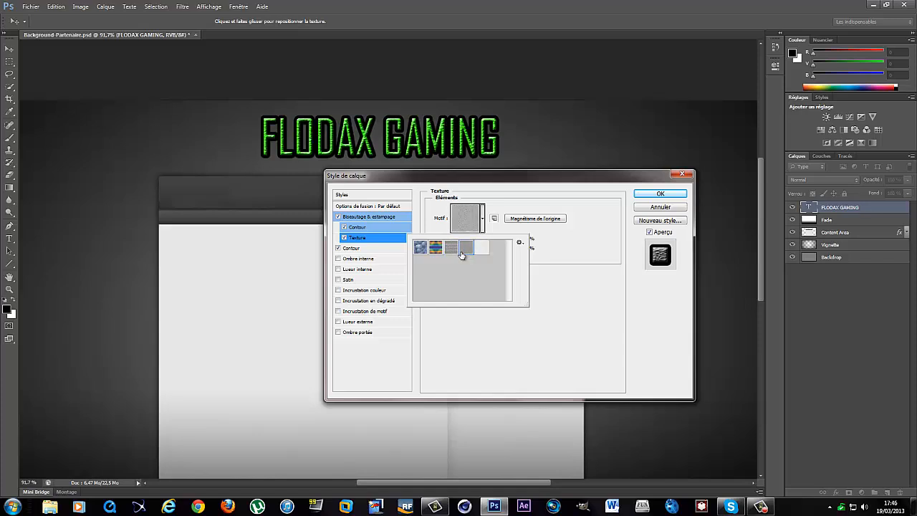
left_click(481, 248)
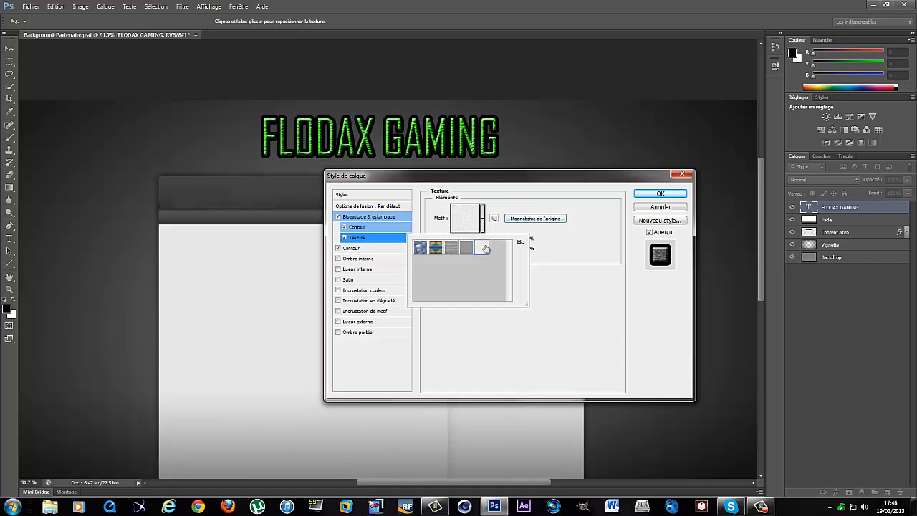
Enable an Inner Glow without an Inner Shadow, and add a Color Overlay in bright green (#00ff30)
left_click(338, 260)
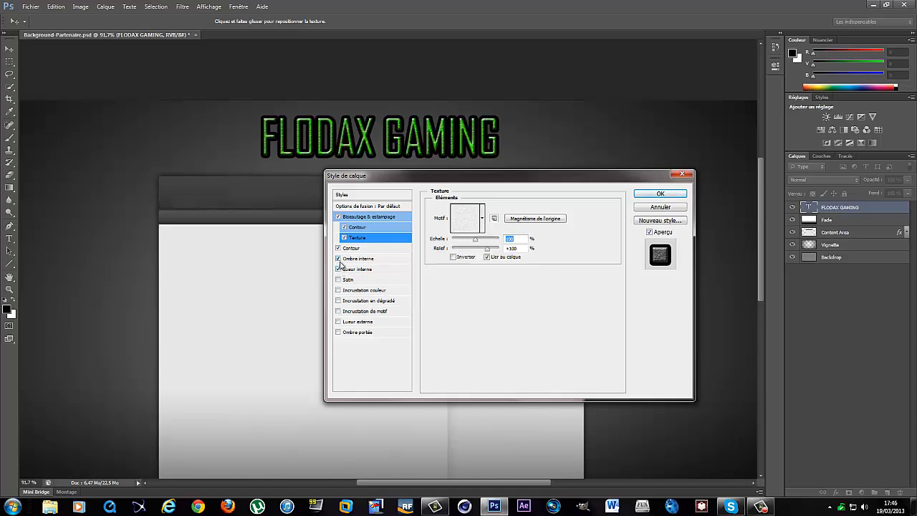
left_click(339, 259)
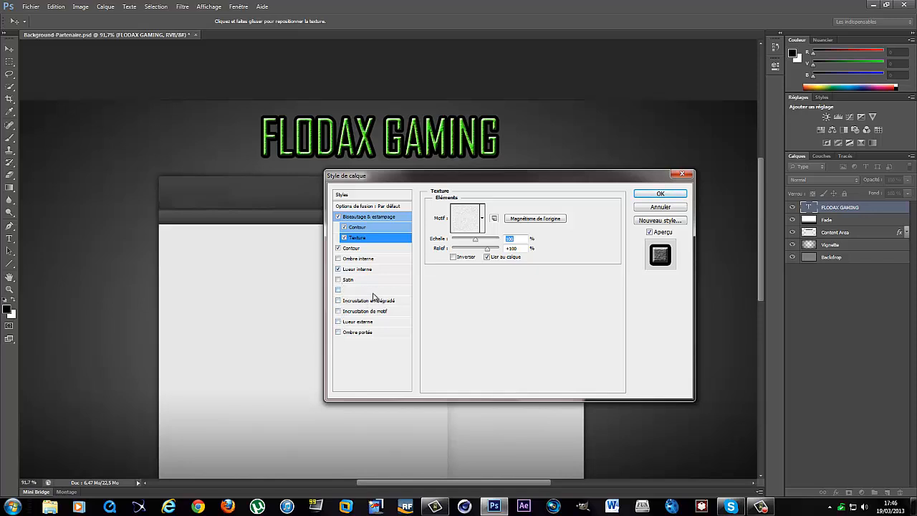
left_click(338, 290)
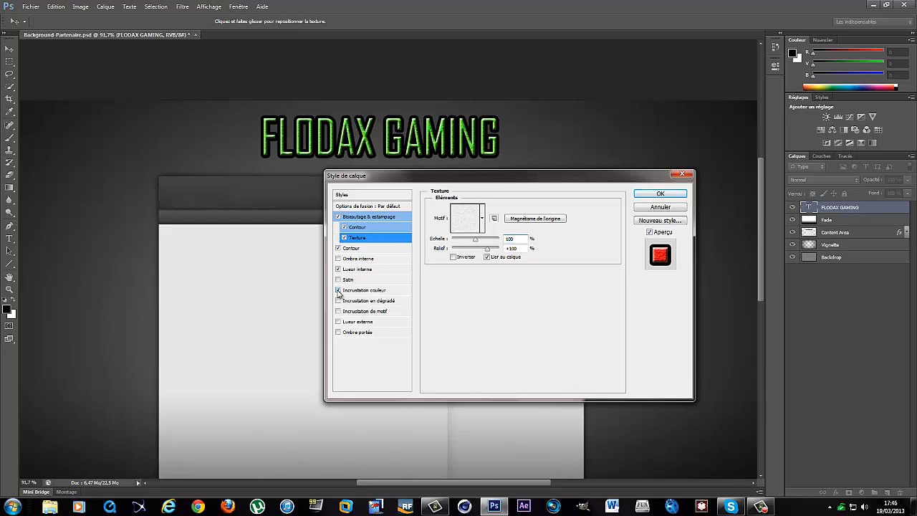
left_click(375, 290)
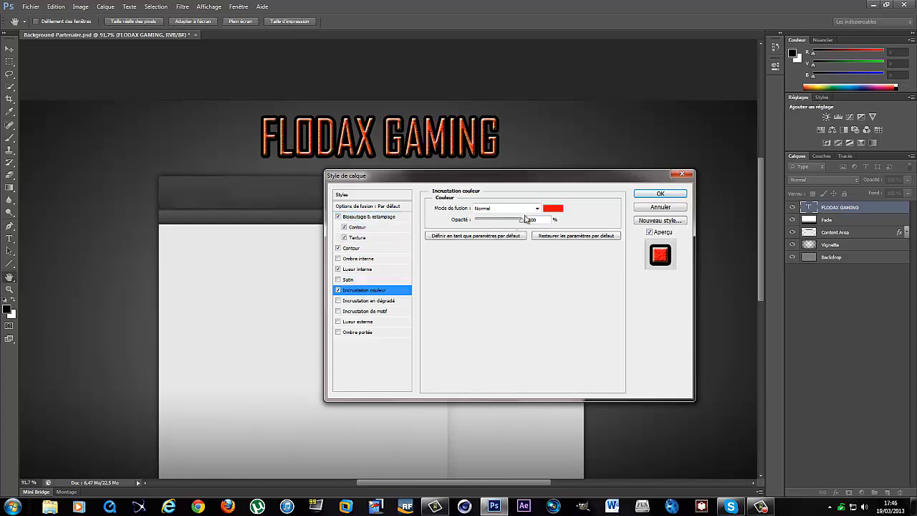
left_click(555, 213)
left_click(457, 215)
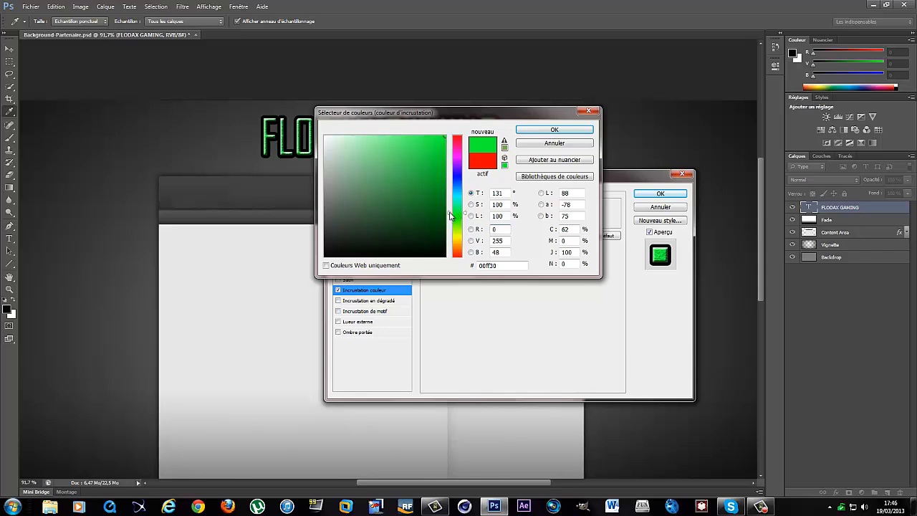
left_click(523, 130)
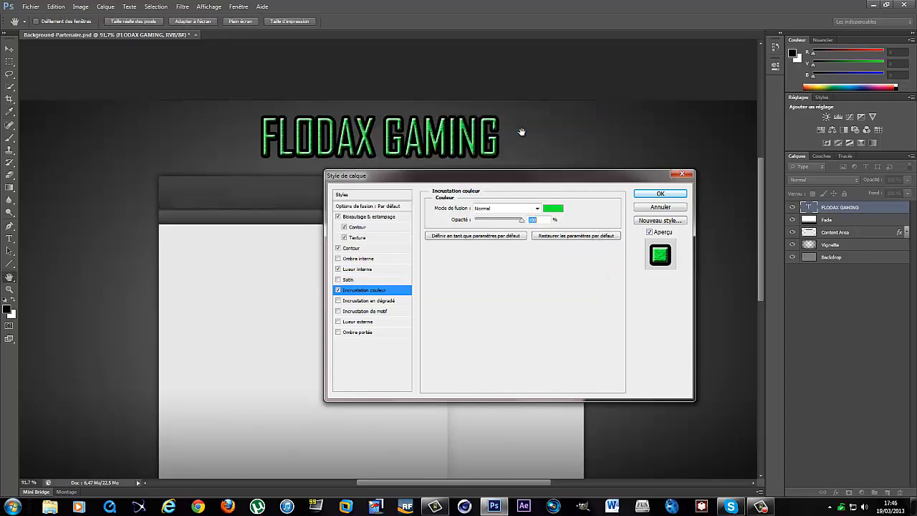
Enable a Gradient Overlay on the FLODAX GAMING text and try several preset gradients
left_click(353, 301)
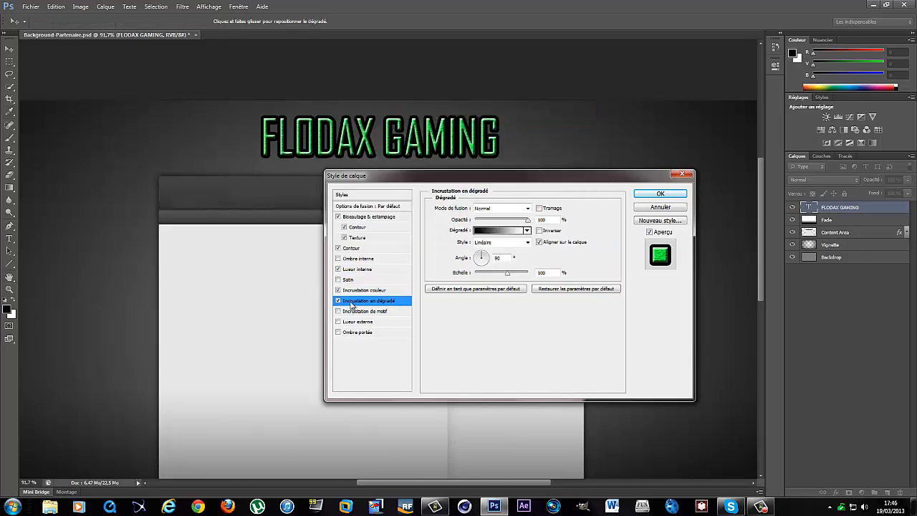
left_click(526, 231)
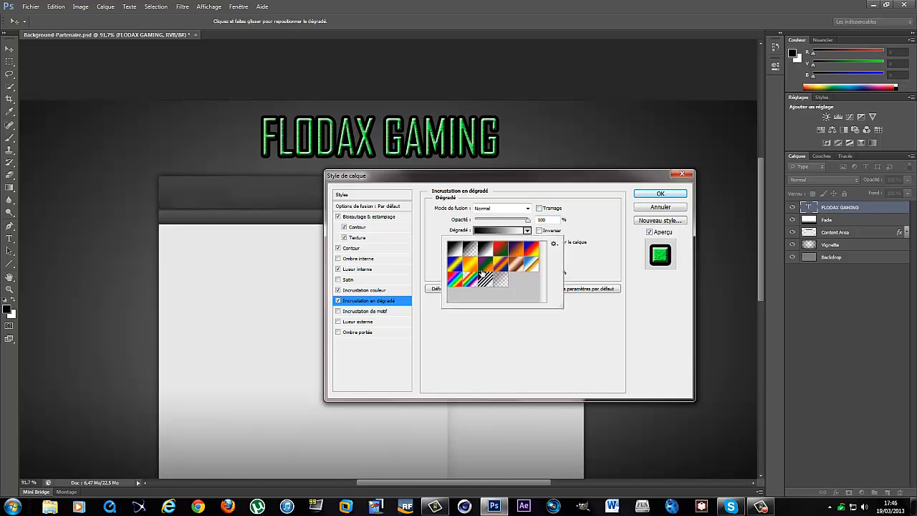
left_click(471, 266)
left_click(494, 269)
left_click(485, 249)
left_click(458, 251)
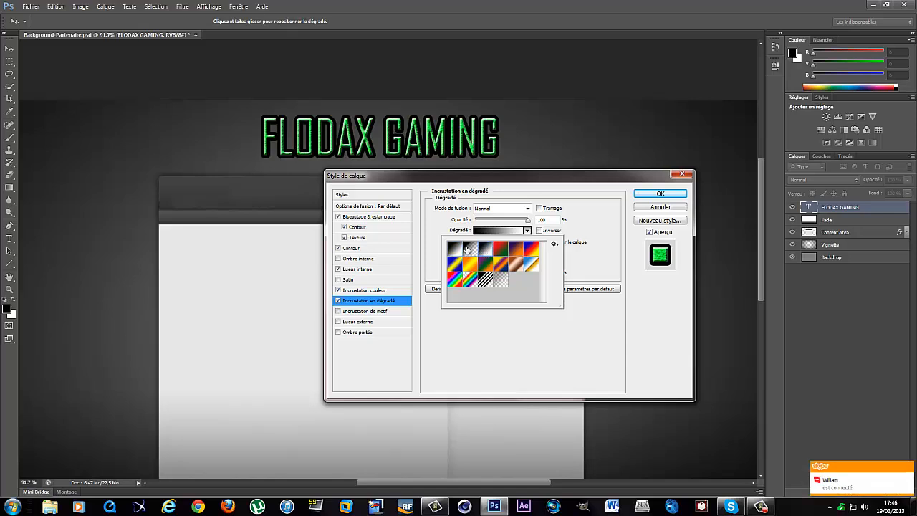
Lower the green Color Overlay's opacity to 0%
left_click(358, 290)
left_click_drag(520, 220, 498, 221)
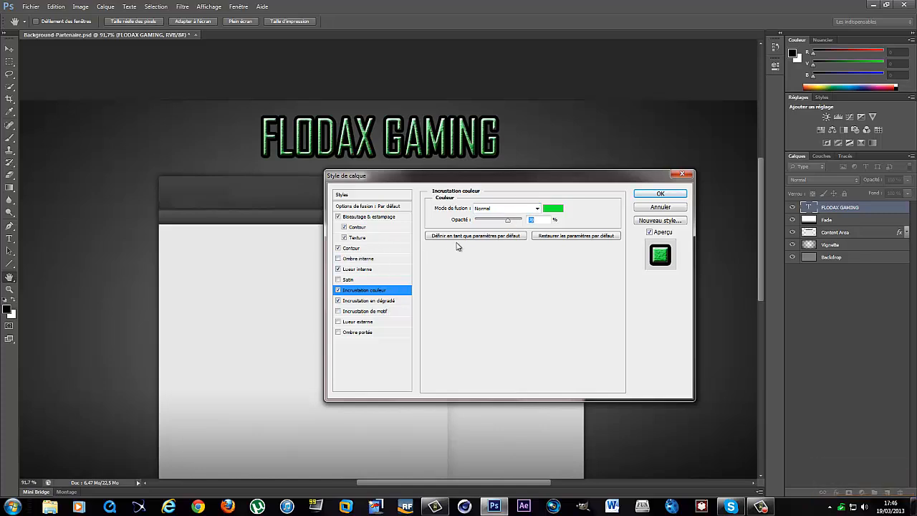
left_click_drag(482, 225, 458, 224)
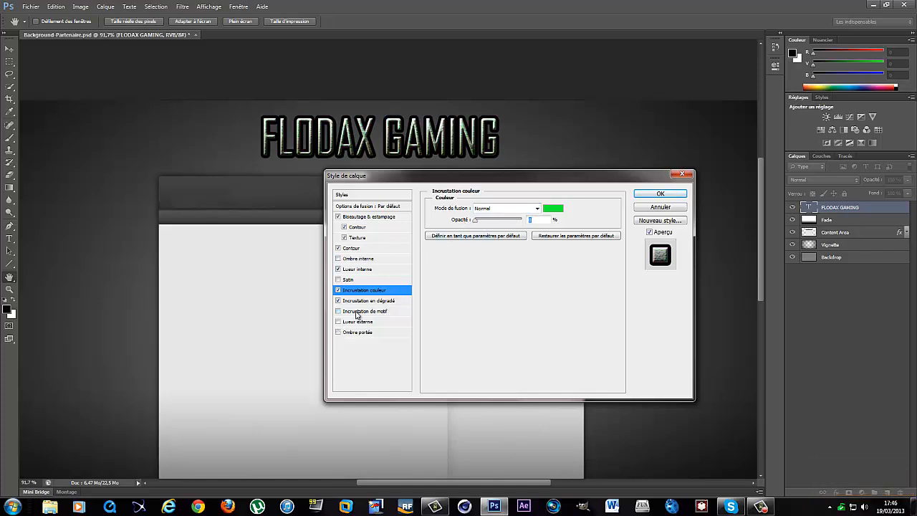
Compare the preset gradients for the Gradient Overlay, choose the opaque rainbow spectrum and apply the layer style
left_click(358, 301)
left_click(498, 224)
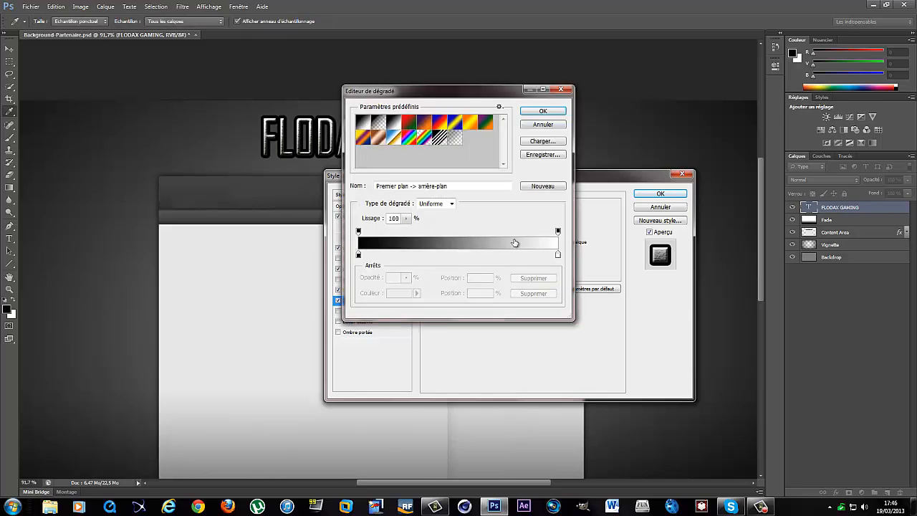
left_click(561, 89)
left_click(527, 230)
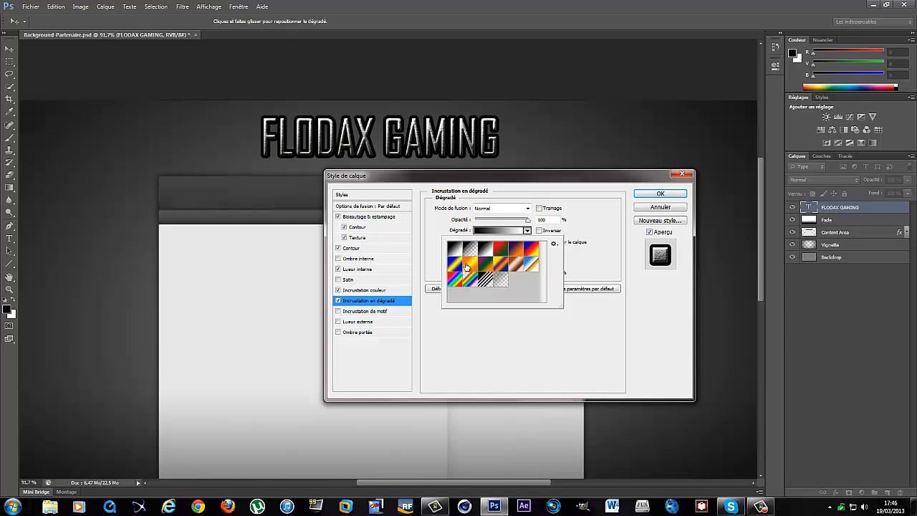
left_click(473, 263)
left_click(457, 267)
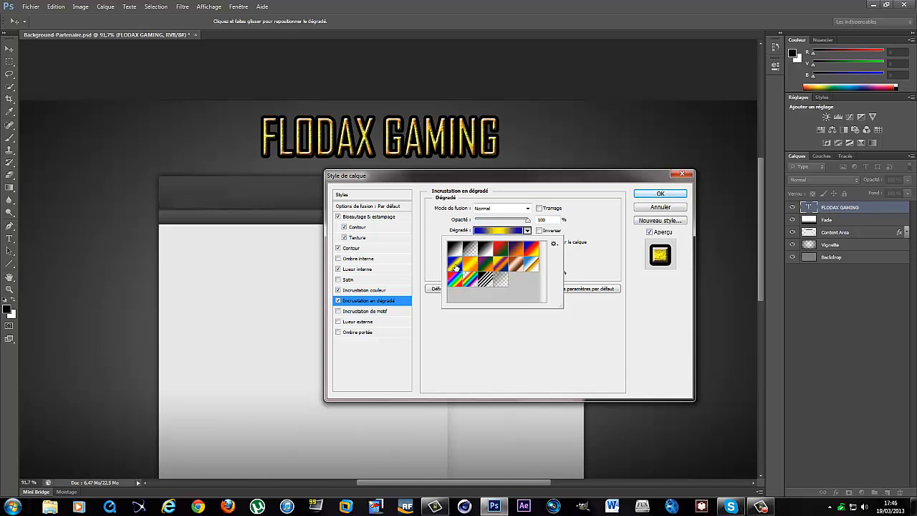
left_click(468, 284)
left_click(452, 285)
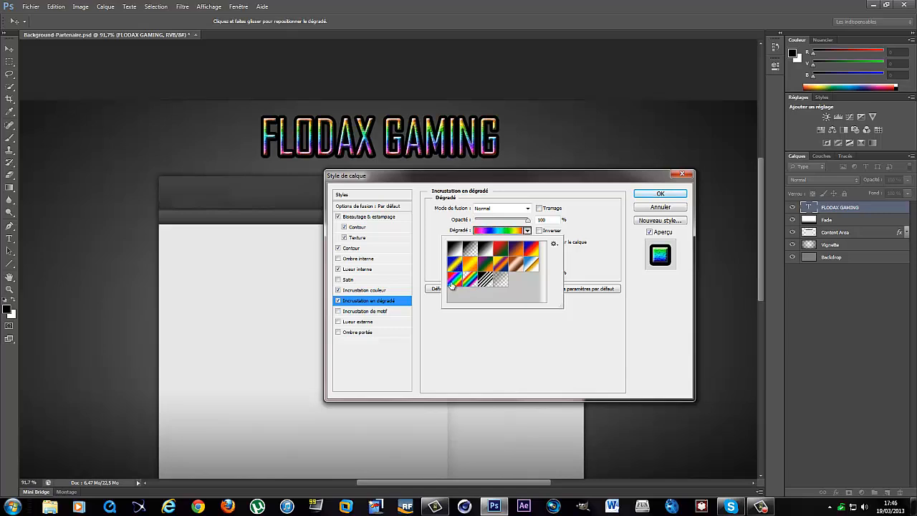
left_click(514, 266)
left_click(516, 254)
left_click(503, 253)
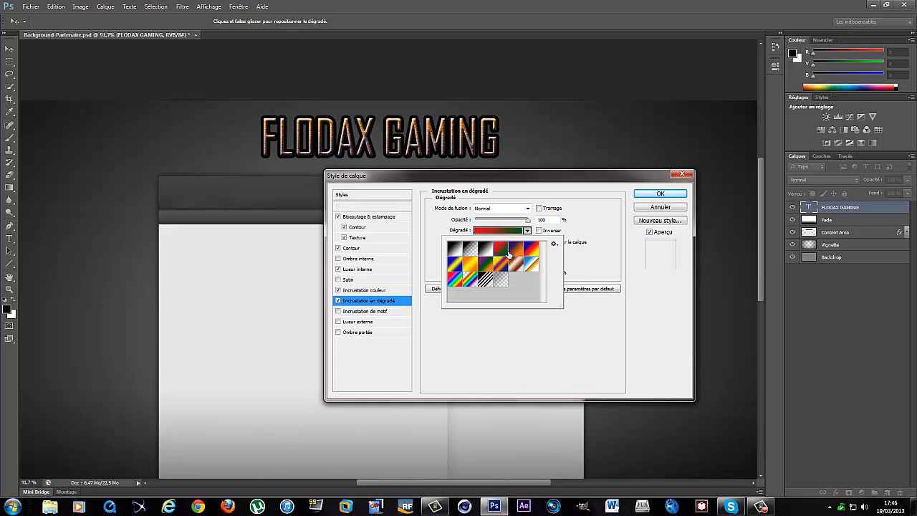
left_click(529, 256)
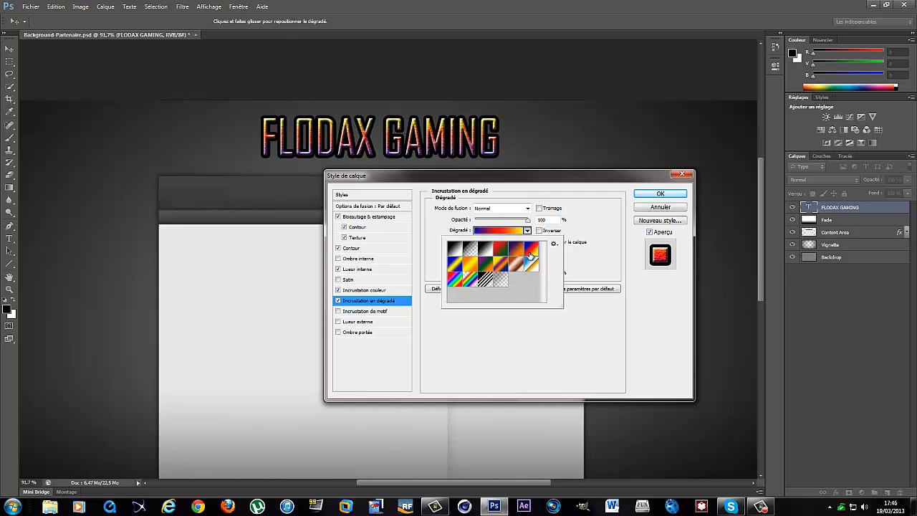
left_click(459, 281)
left_click(660, 194)
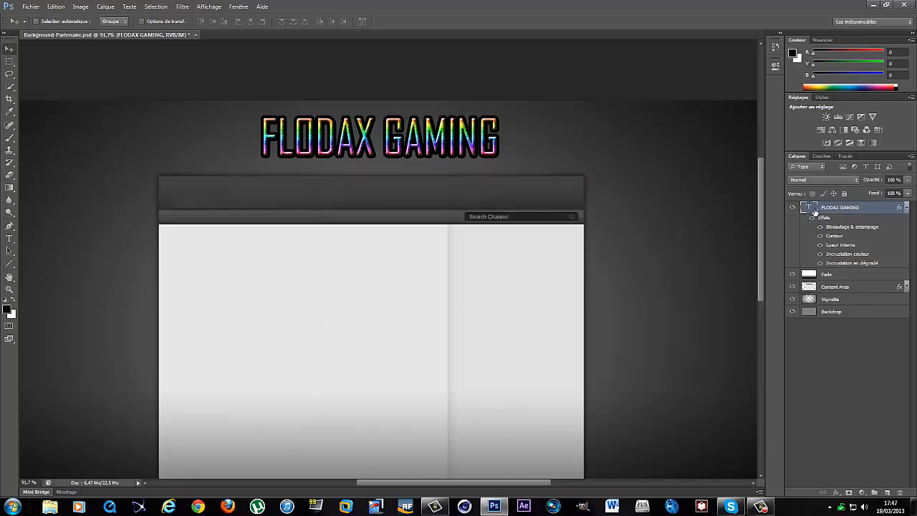
Raise the green Color Overlay's opacity to about 54% in the FLODAX GAMING layer style and apply it
right_click(814, 212)
left_click(774, 213)
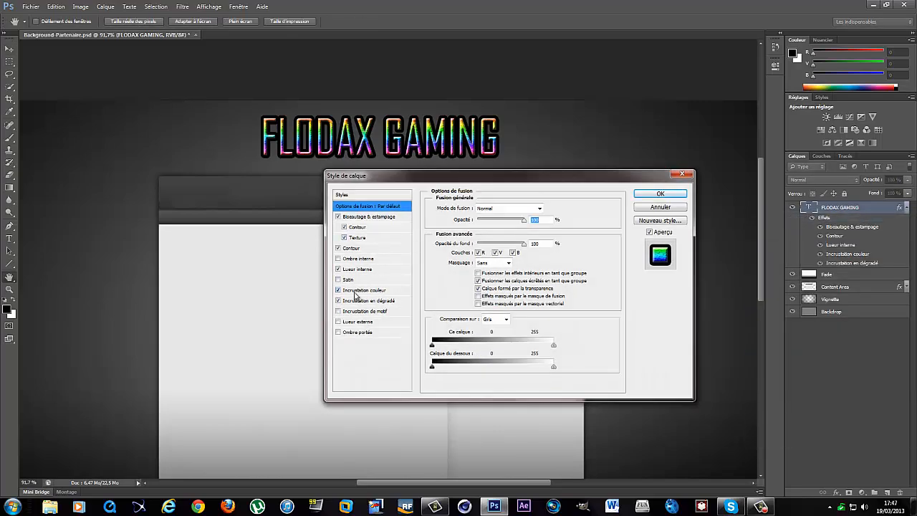
left_click(368, 301)
left_click(380, 290)
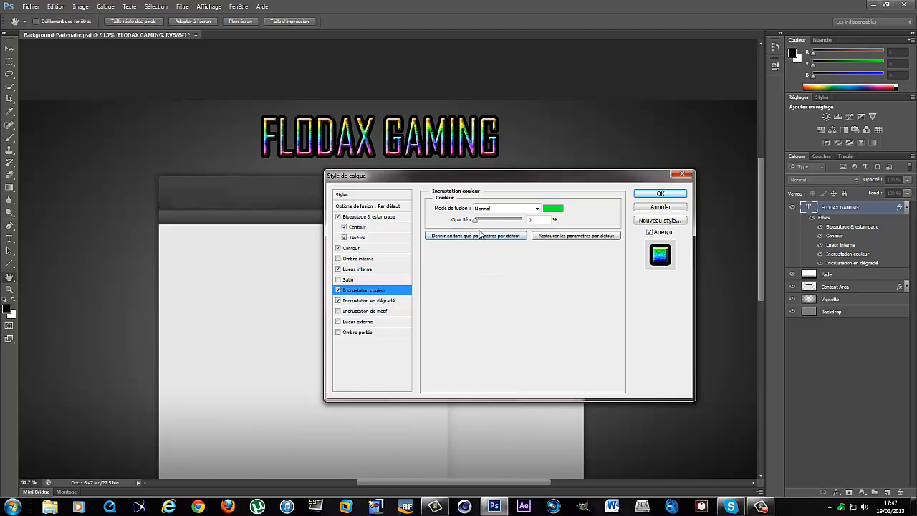
mouse_move(480, 220)
left_mouse_down()
mouse_move(508, 223)
mouse_move(494, 224)
left_mouse_up()
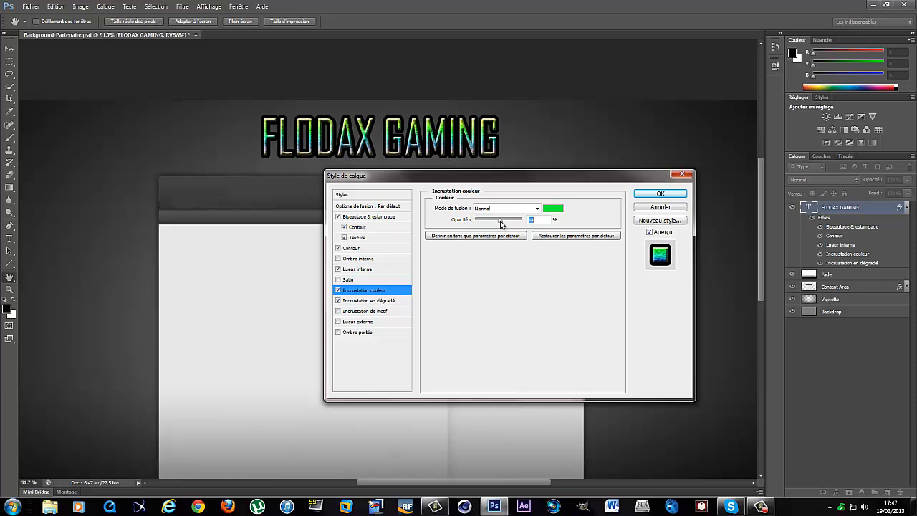
left_click(671, 198)
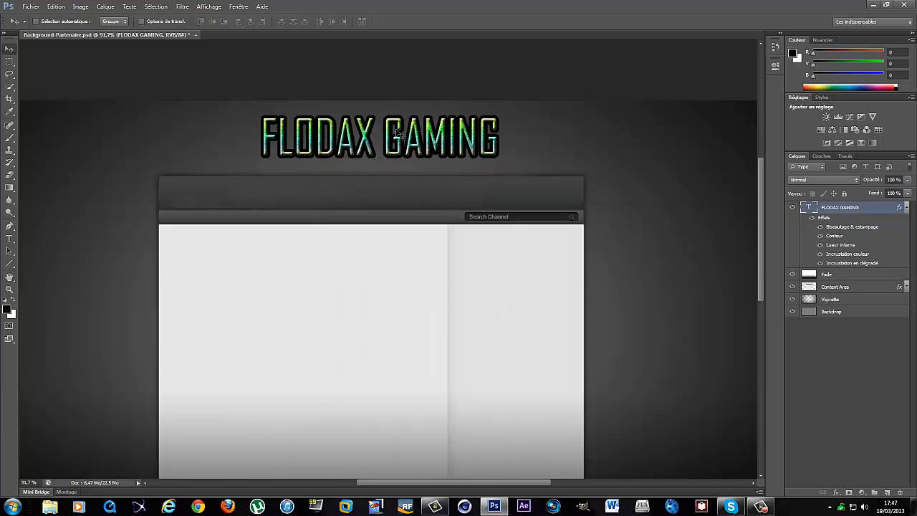
Set the FLODAX GAMING text size to 85 pt and re-centre the title above the channel header
double_click(809, 208)
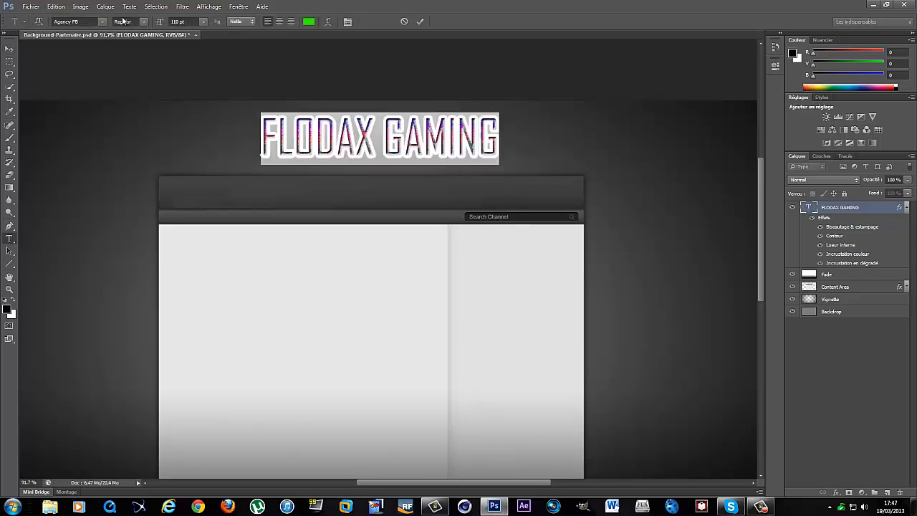
left_click(202, 23)
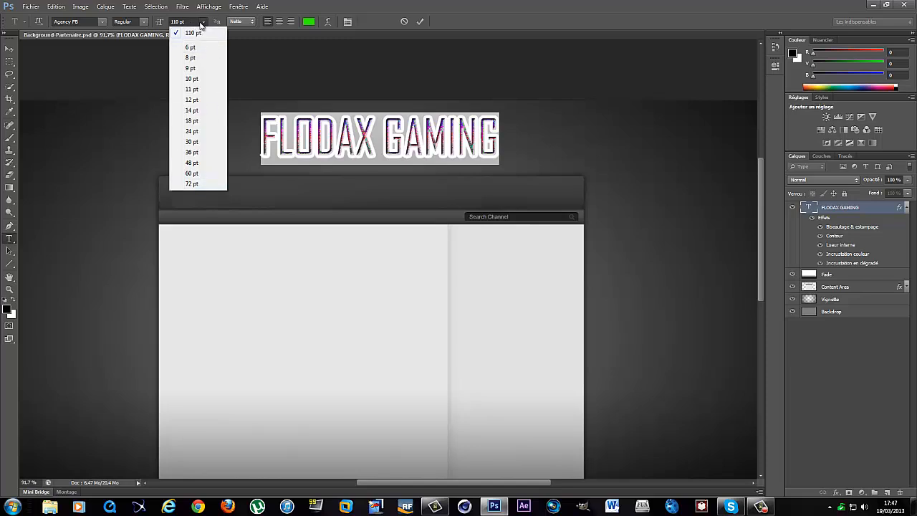
left_click(204, 23)
left_click(179, 22)
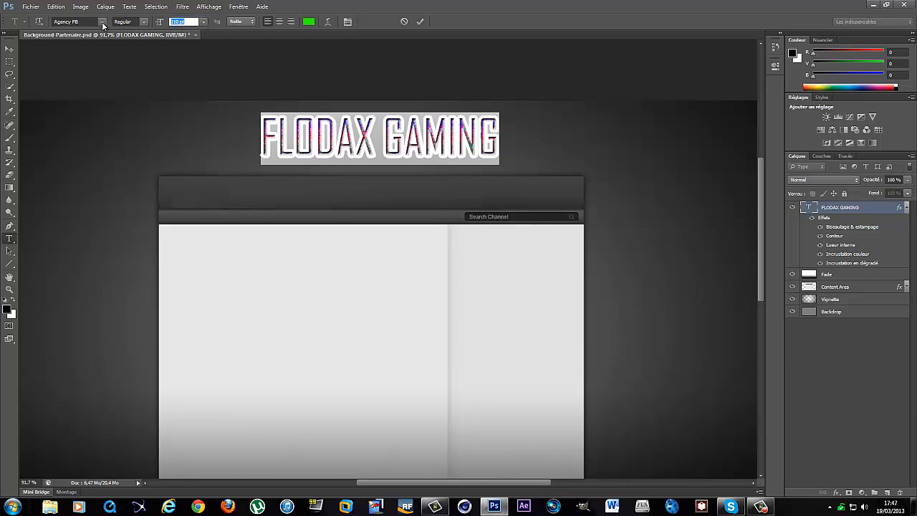
type("85")
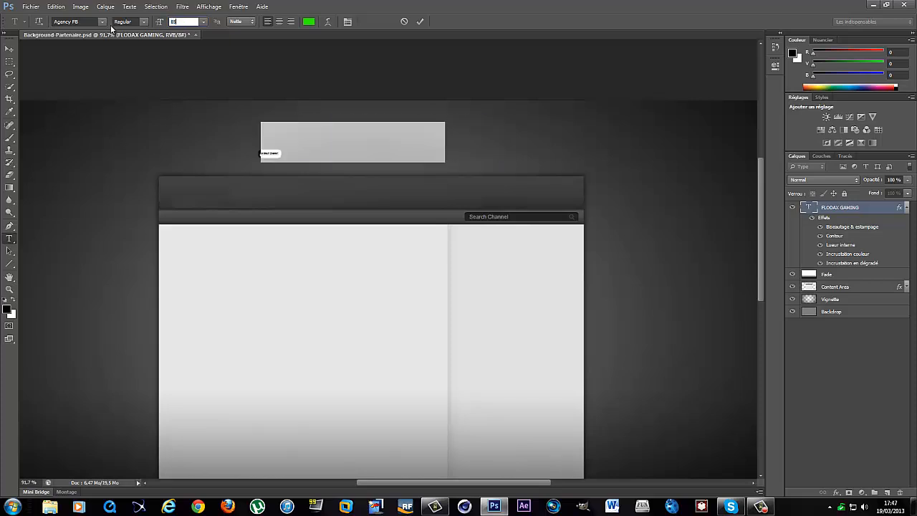
key("Return")
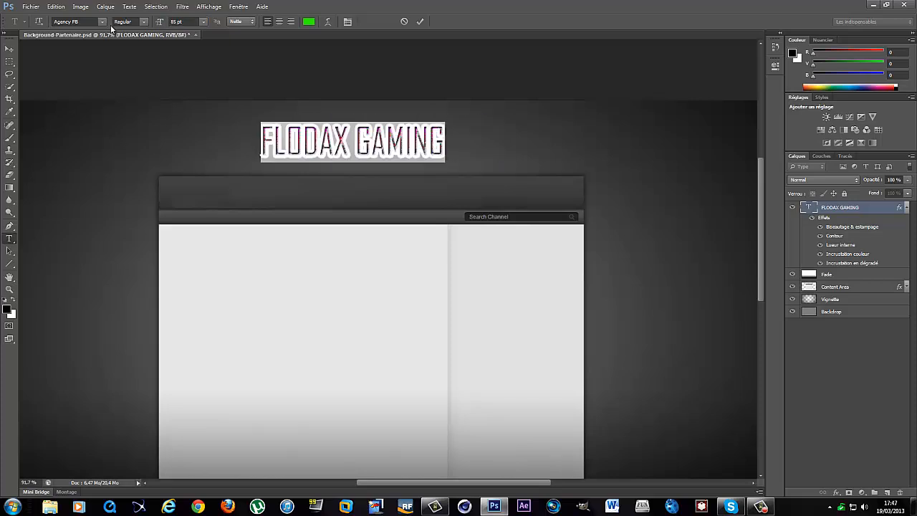
left_click(9, 49)
left_click_drag(393, 141, 423, 140)
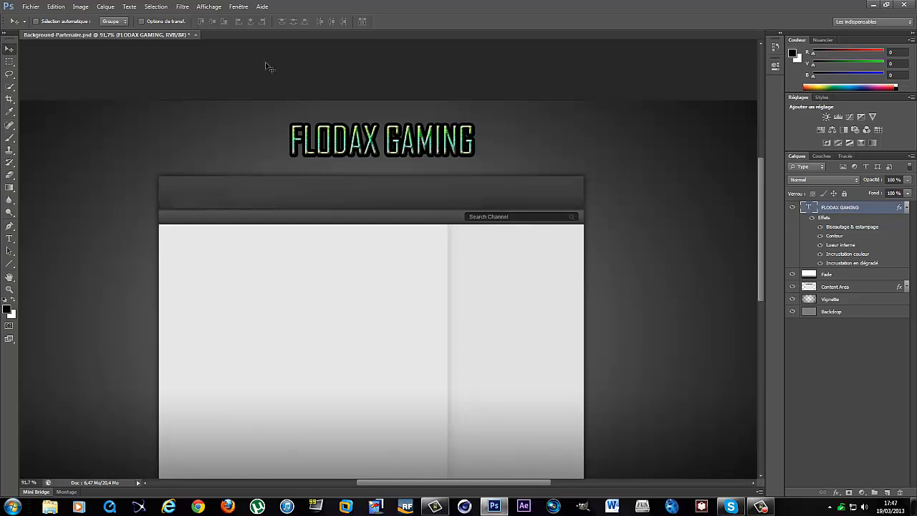
Set the FLODAX GAMING text size to 100 pt and re-centre the title above the channel header
double_click(809, 207)
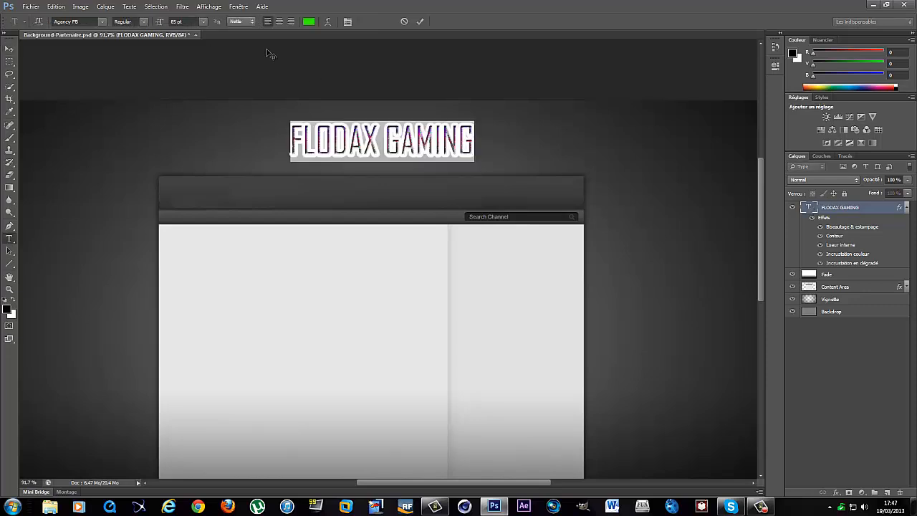
left_click(184, 22)
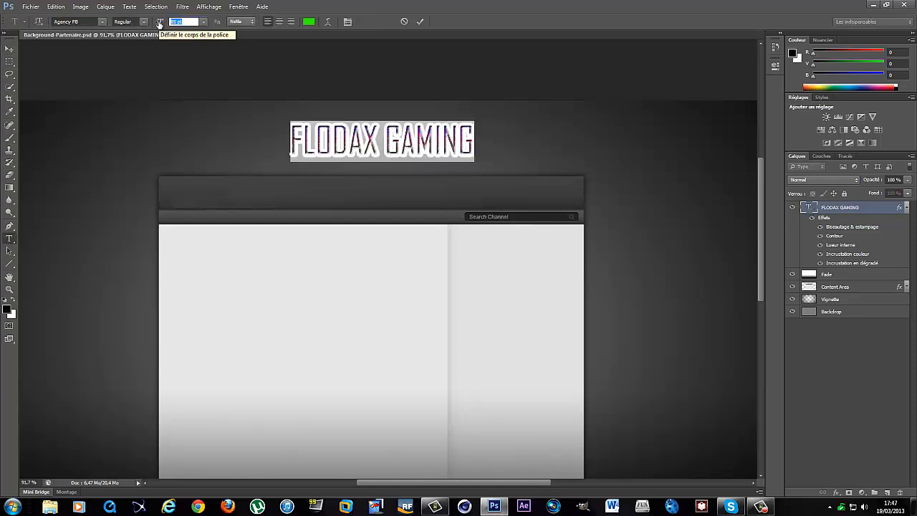
type("88")
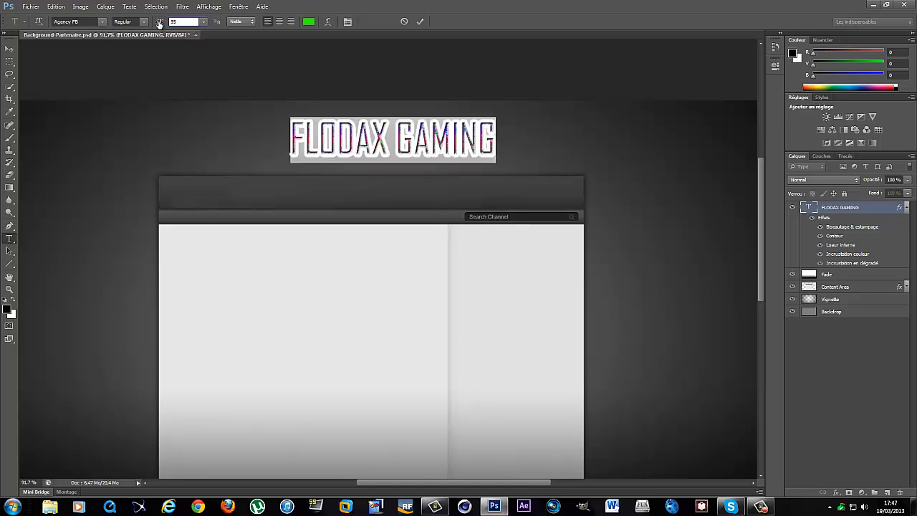
key("BackSpace")
key("BackSpace")
type("100")
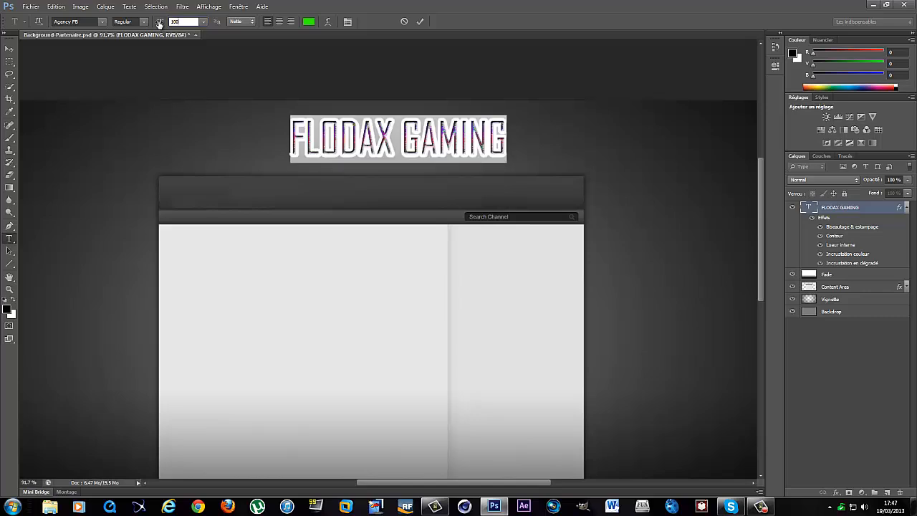
key("Return")
left_click(9, 48)
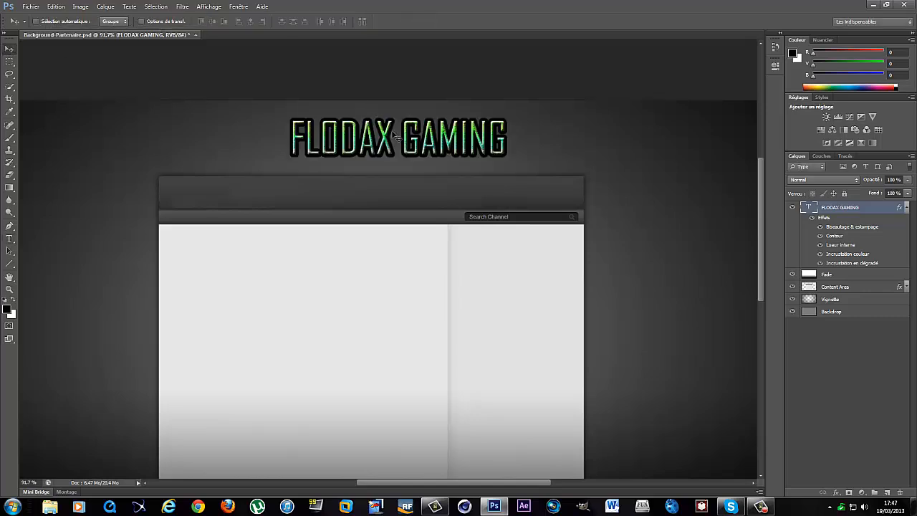
left_click_drag(396, 134, 374, 134)
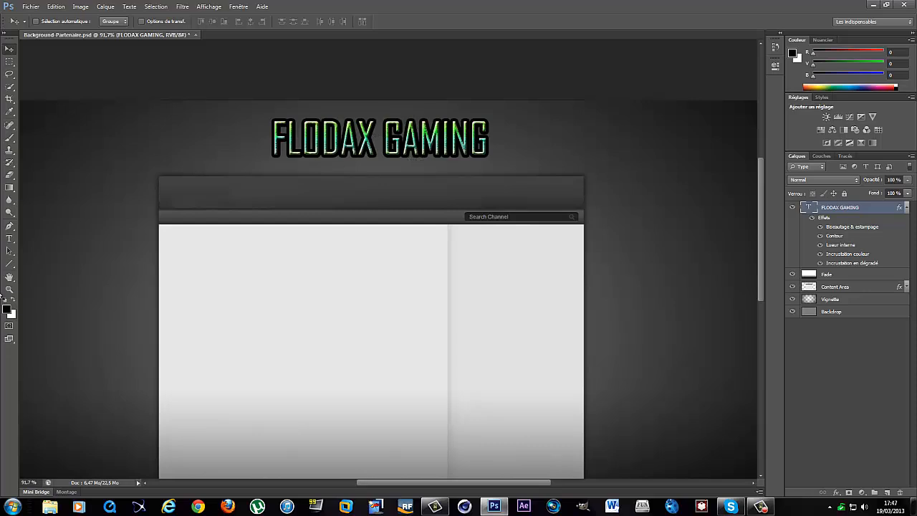
left_click(9, 264)
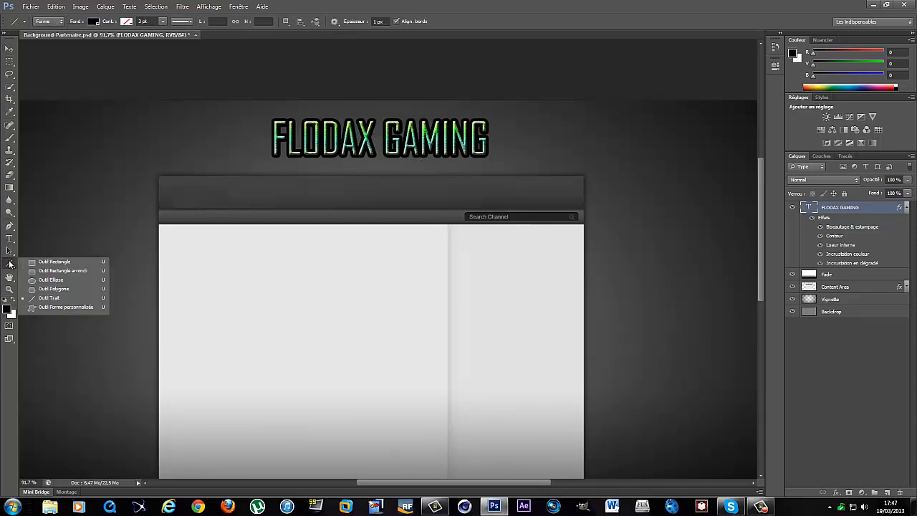
left_click(69, 298)
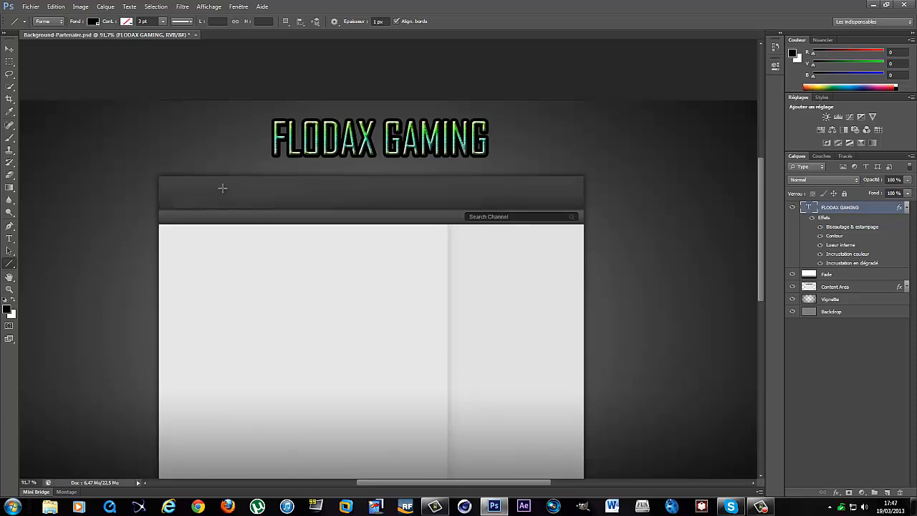
left_click_drag(275, 163, 498, 164)
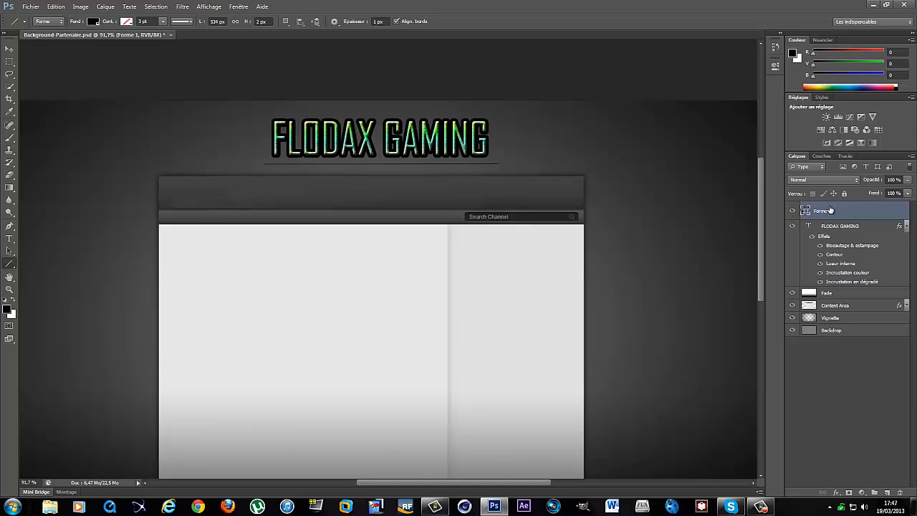
key("Delete")
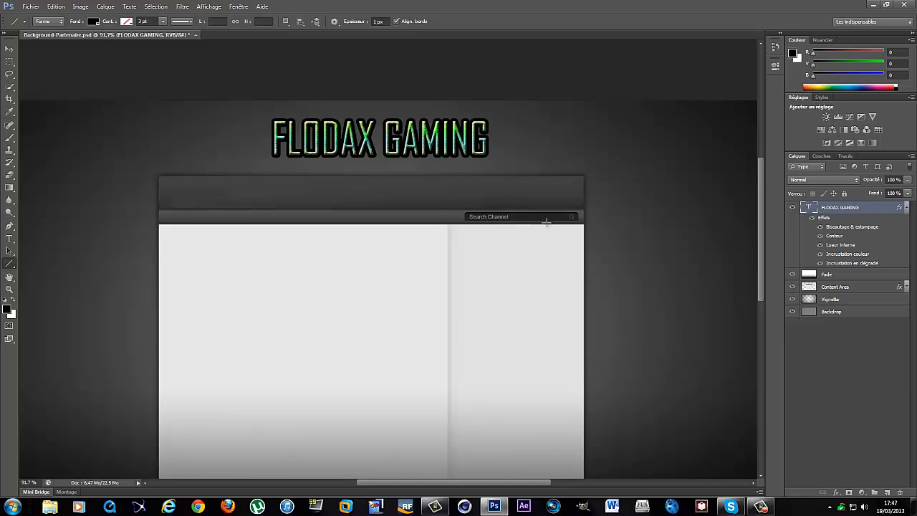
Examine the header lines around the title in the finished image Background-Partenaire 1 terminé, then return to Photoshop
left_click(875, 4)
double_click(435, 17)
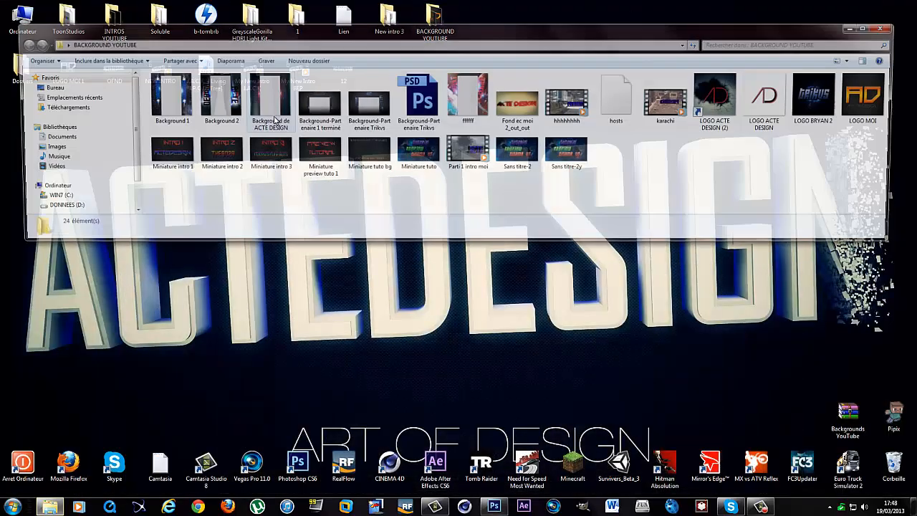
double_click(327, 106)
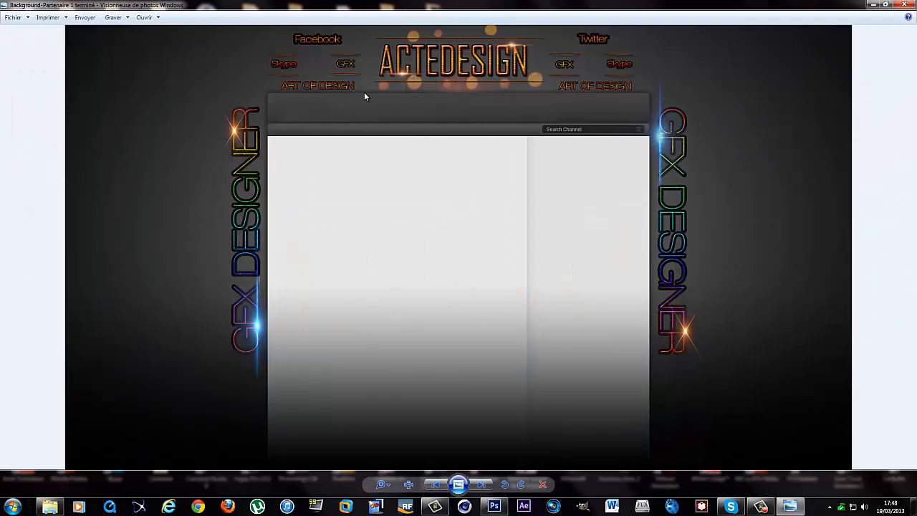
scroll(368, 88, "up", 3)
scroll(370, 89, "down", 1)
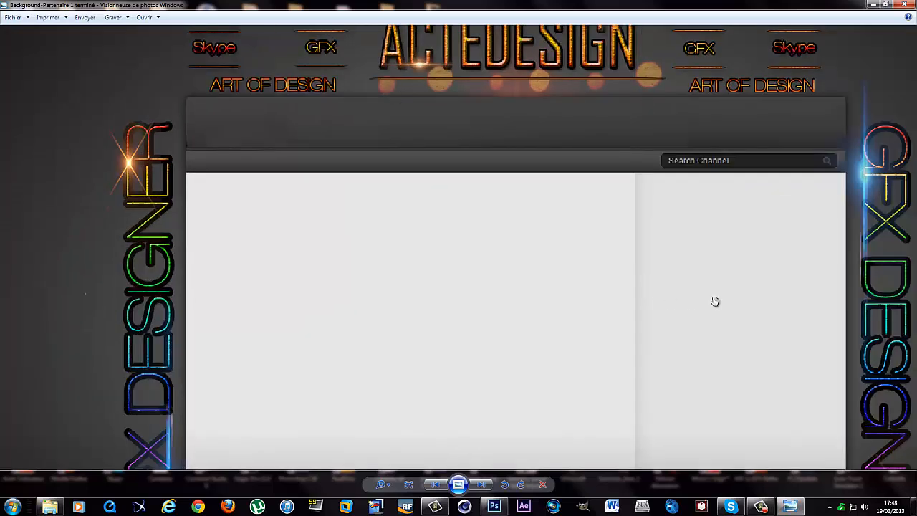
scroll(387, 85, "down", 1)
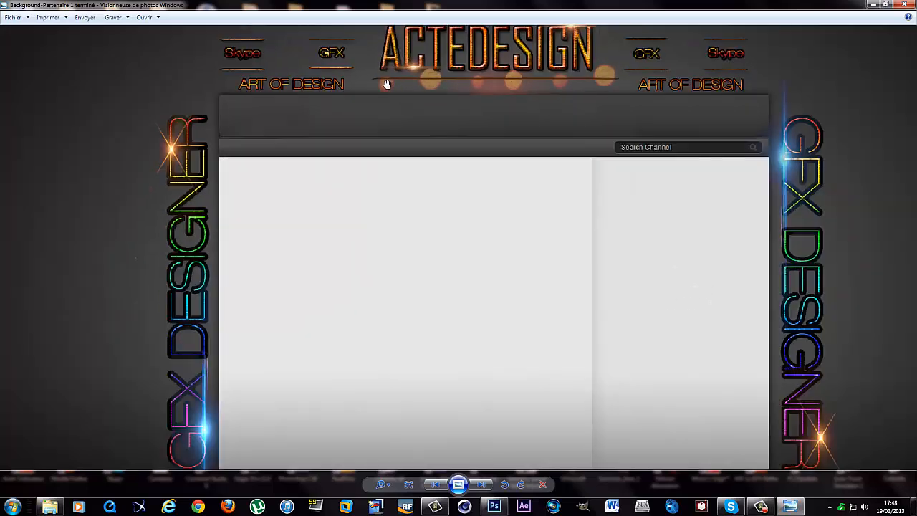
scroll(465, 86, "down", 1)
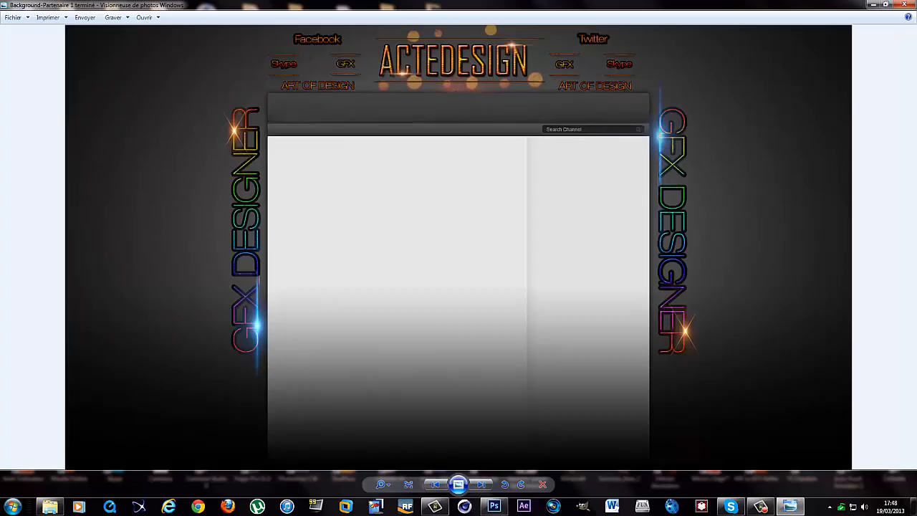
left_click(907, 5)
left_click(890, 27)
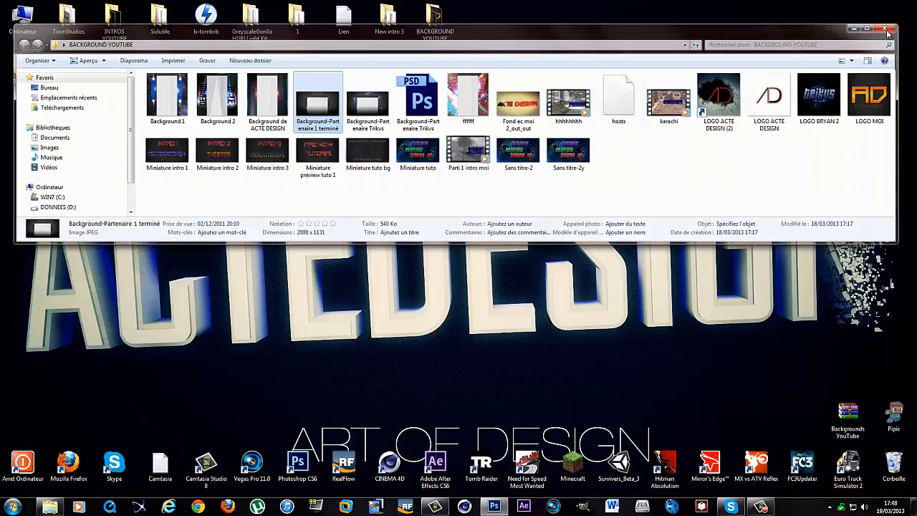
left_click(493, 507)
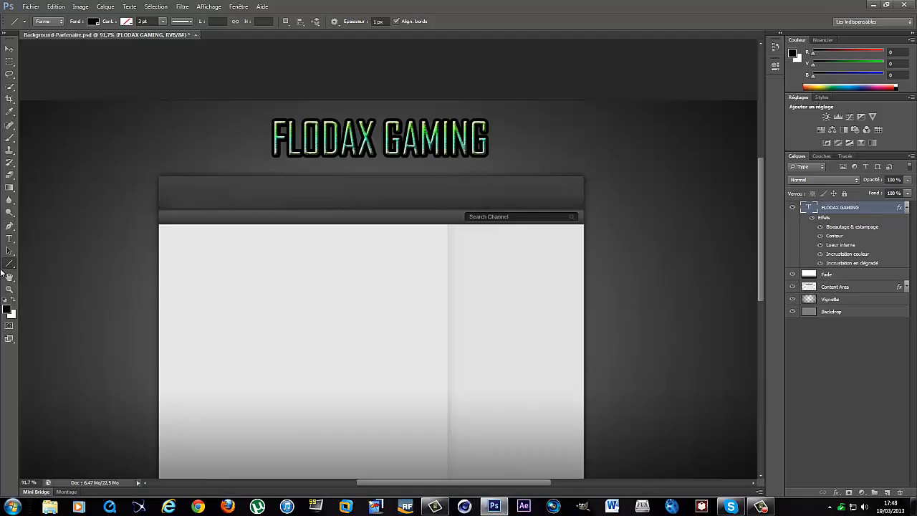
Draw a horizontal line about 515 px long and 1 px thick under the FLODAX GAMING title and move it slightly closer to the text
right_click(9, 265)
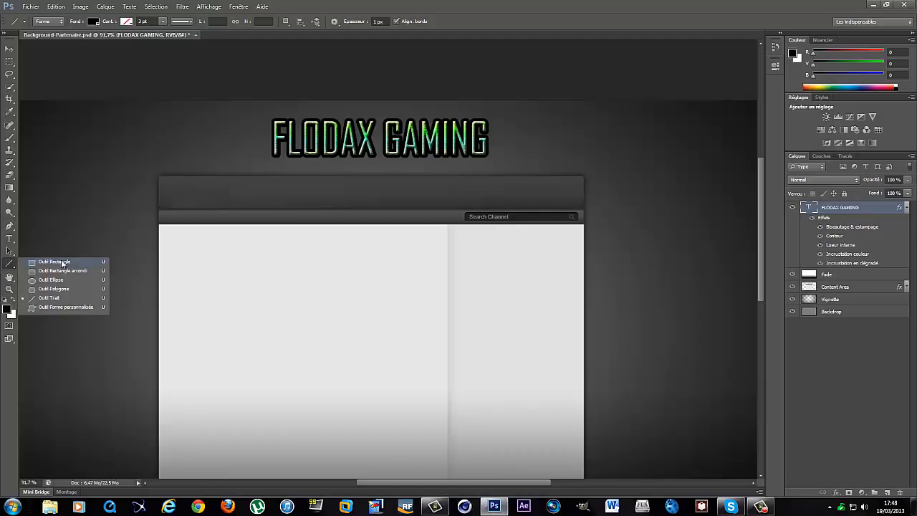
left_click(45, 262)
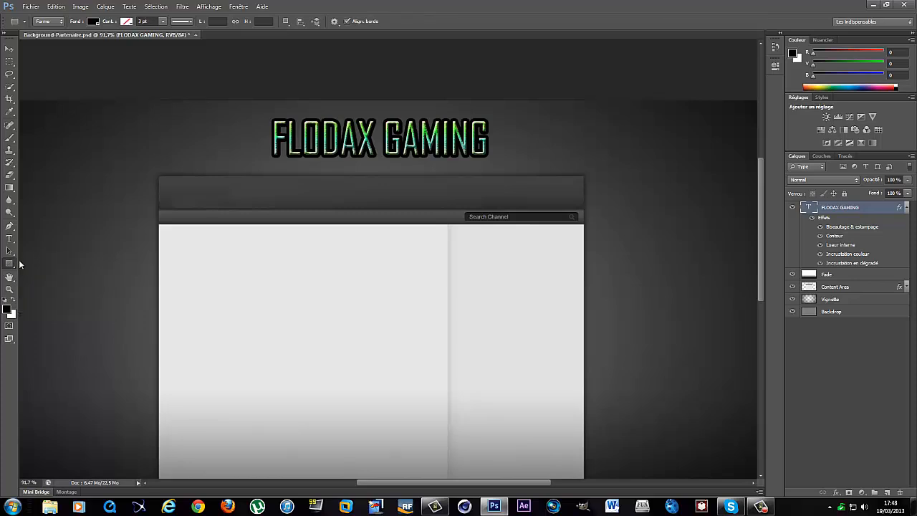
right_click(8, 264)
left_click(49, 298)
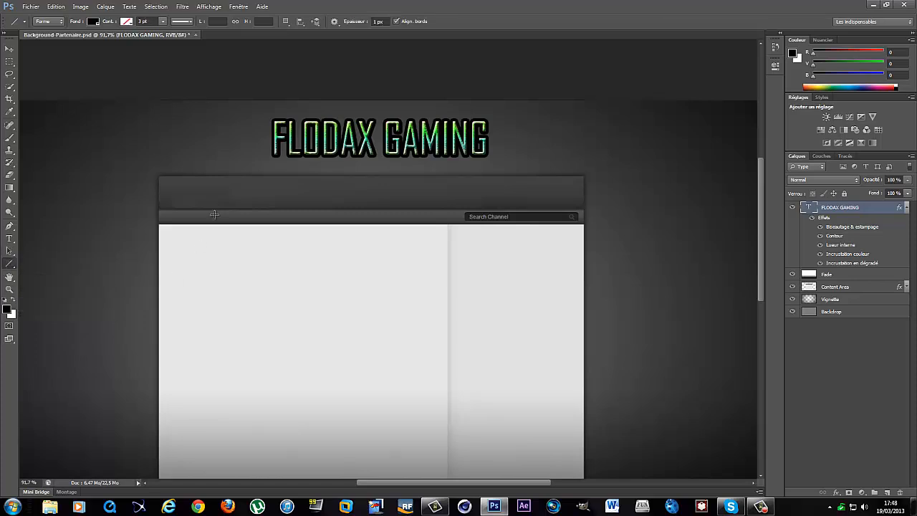
left_click_drag(266, 167, 491, 167)
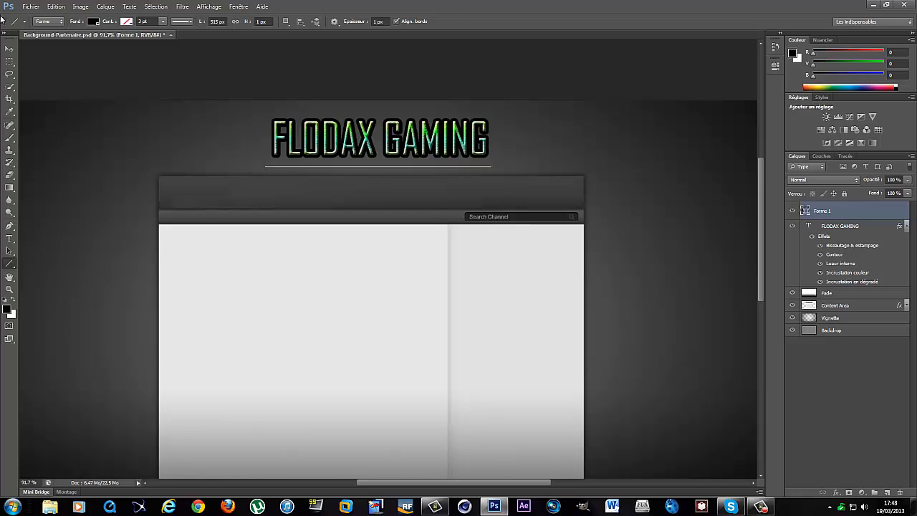
left_click(10, 47)
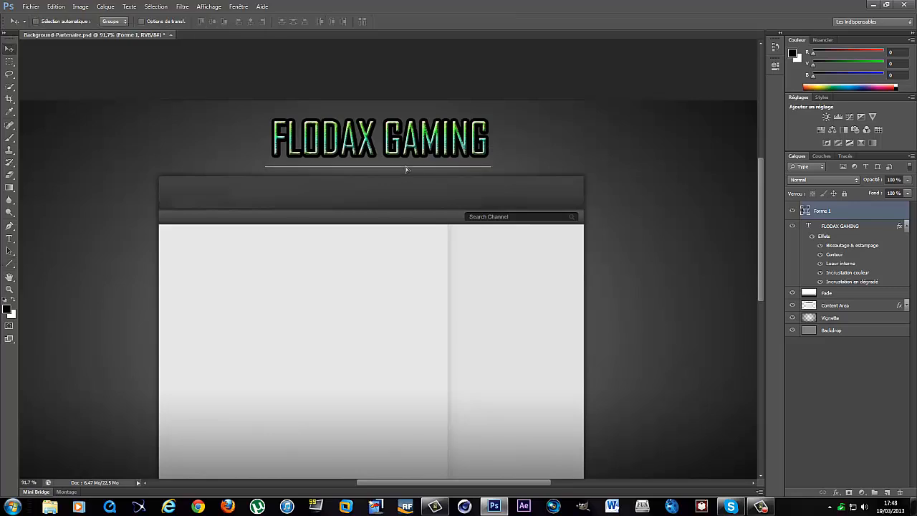
left_click_drag(405, 169, 408, 168)
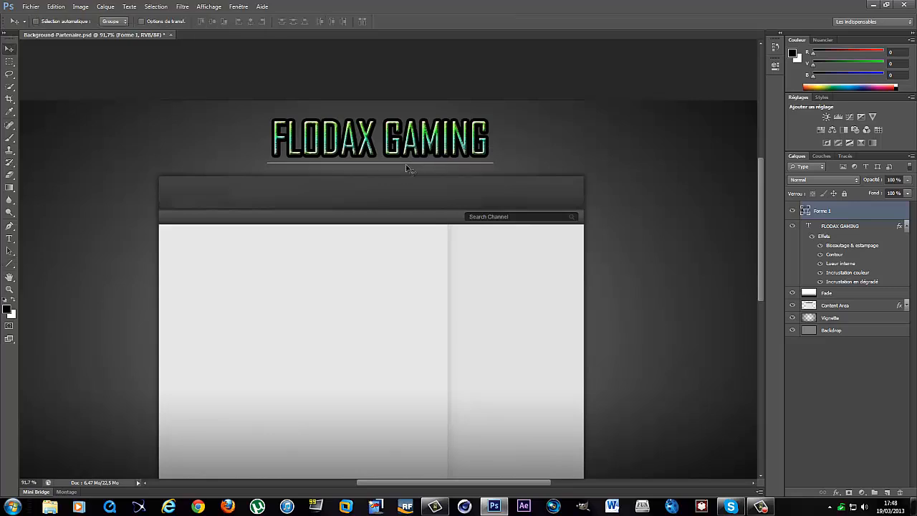
Give the line's layer Bevel & Emboss with Contour and Texture, plus a 1 px black outside Stroke
right_click(811, 217)
left_click(732, 175)
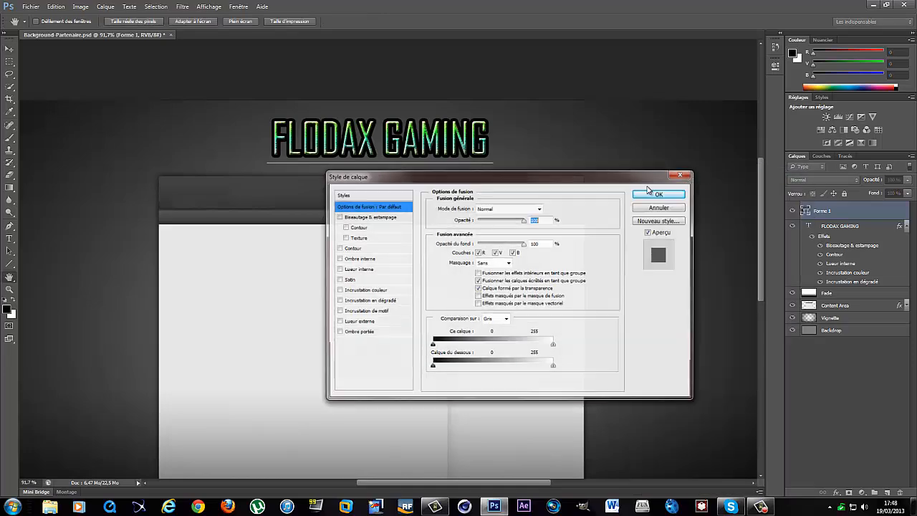
left_click(339, 217)
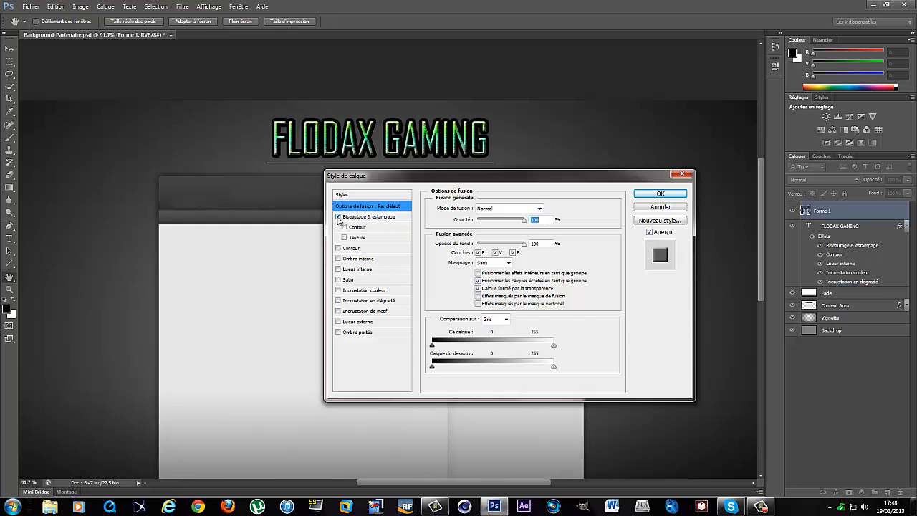
left_click(345, 227)
left_click(339, 248)
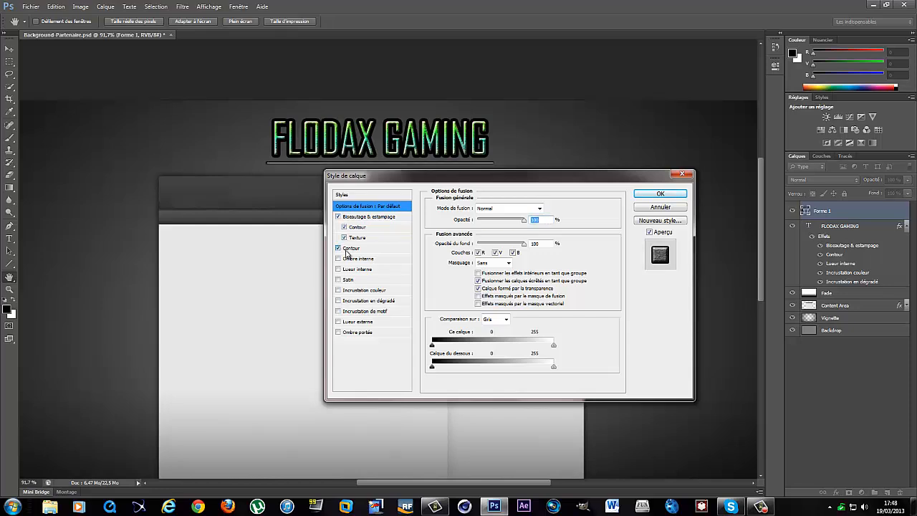
left_click(351, 248)
left_click_drag(485, 208, 482, 209)
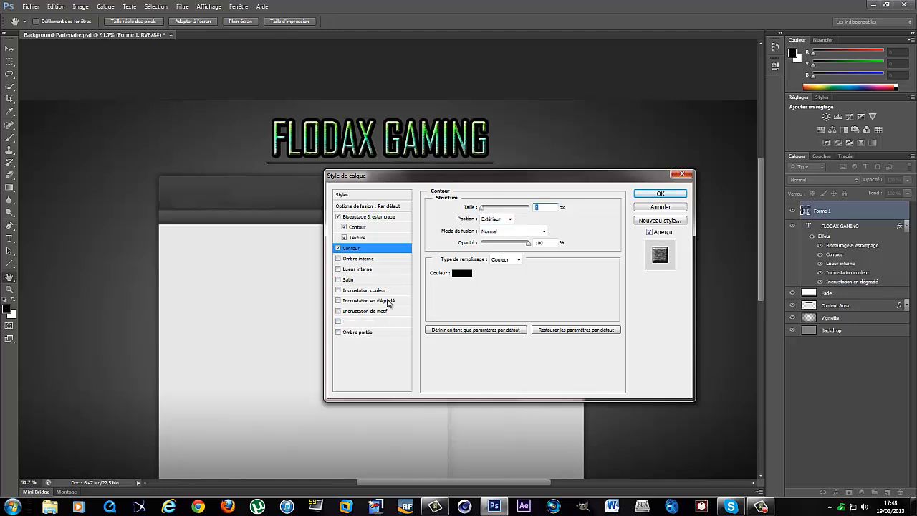
Add a green #00ff48 Color Overlay and a Gradient Overlay to the line and apply the layer style
left_click(339, 290)
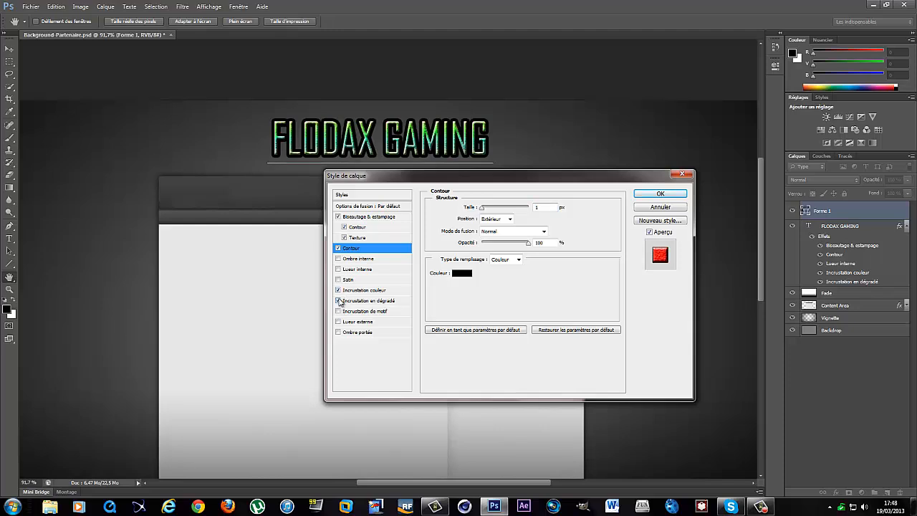
left_click(364, 294)
left_click(538, 208)
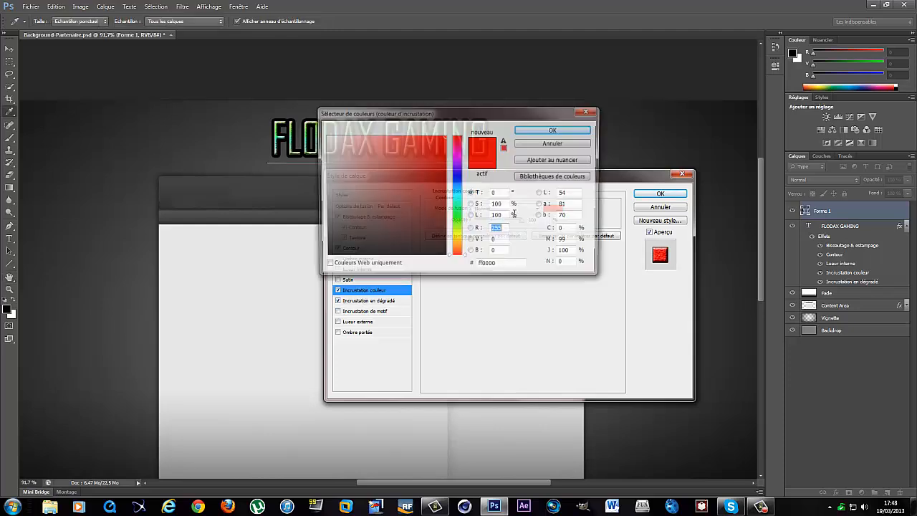
left_click(457, 205)
left_click_drag(456, 205, 457, 215)
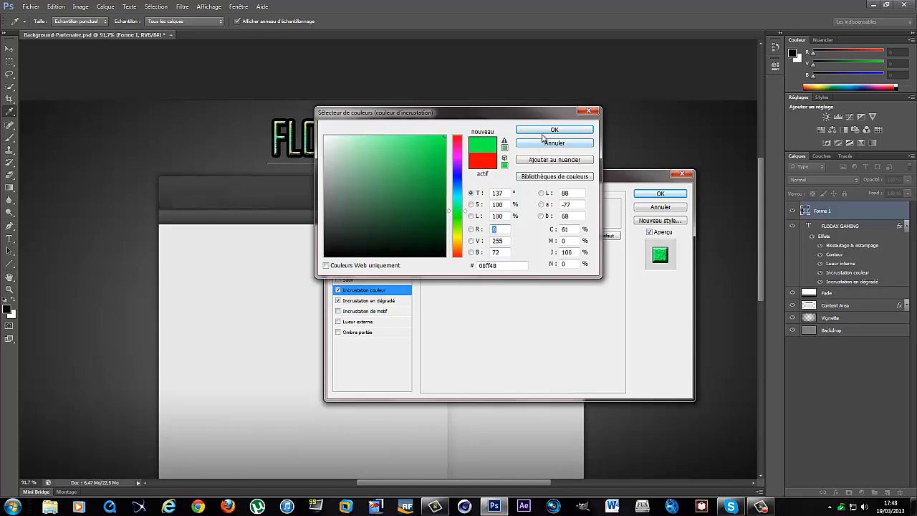
left_click(548, 130)
left_click(653, 195)
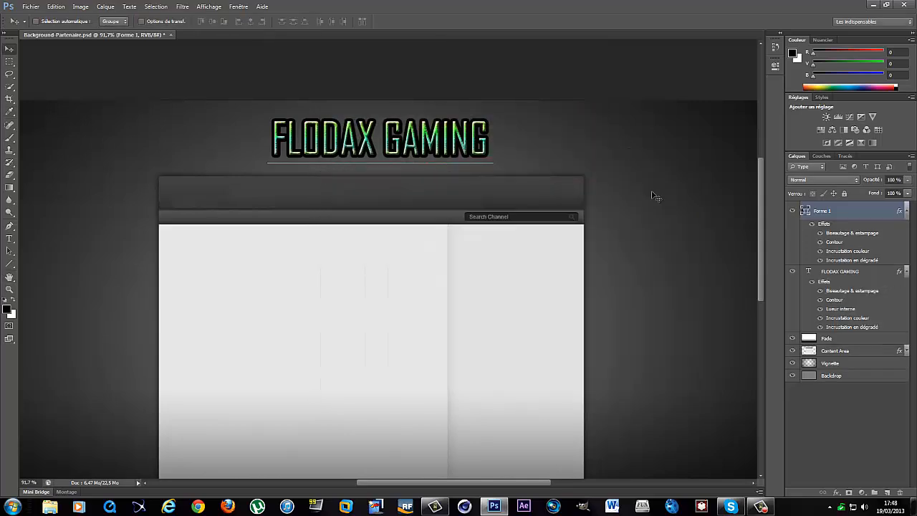
Rasterize the layer of the line under the title for use with the Eraser tool
left_click(830, 354)
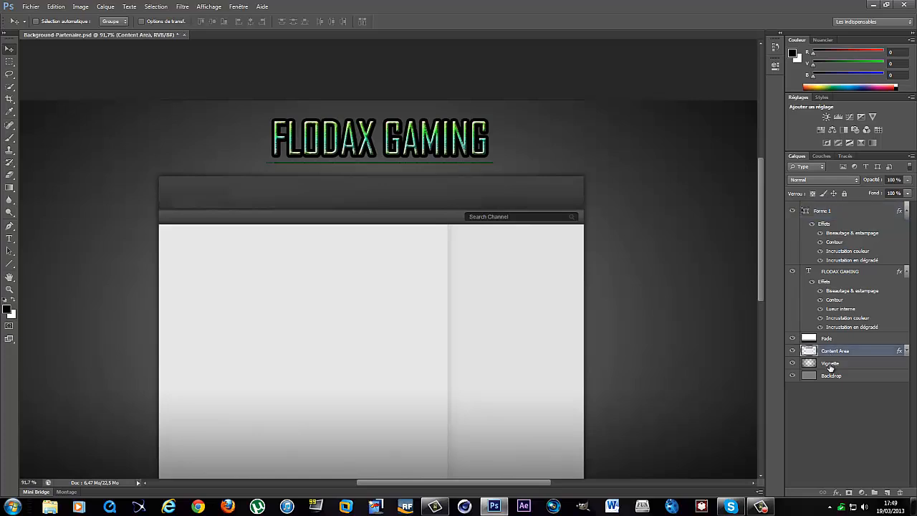
left_click(838, 272)
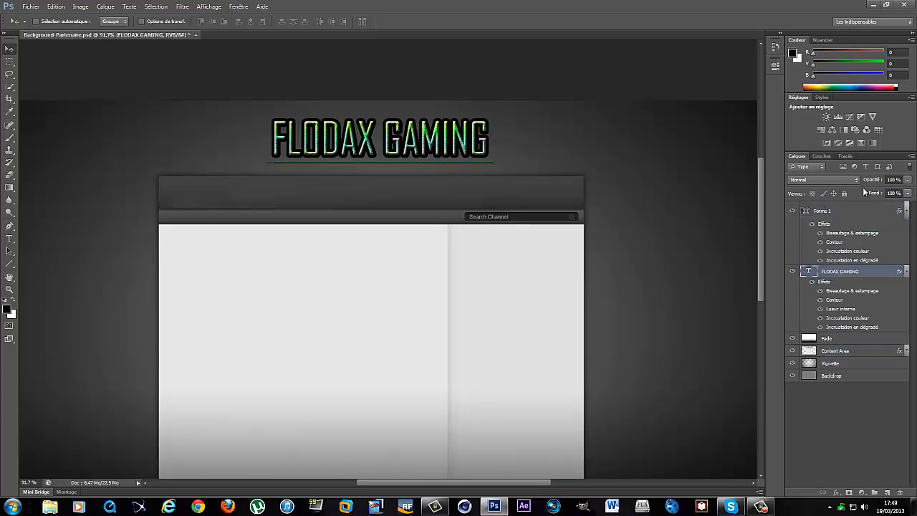
left_click(849, 213)
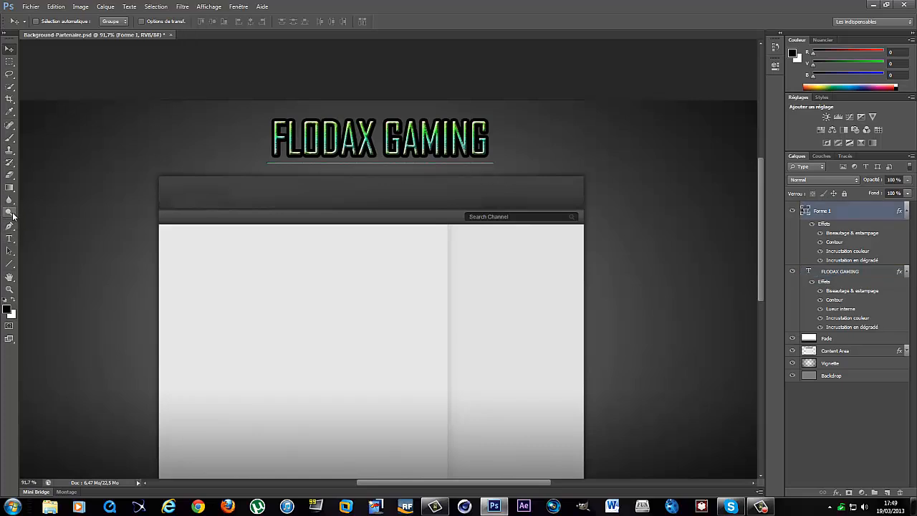
left_click(10, 174)
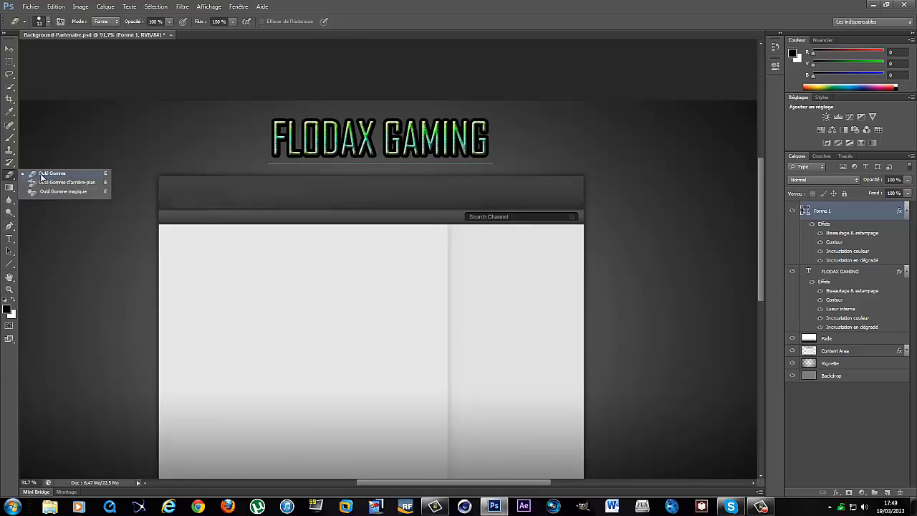
left_click(42, 174)
left_click(217, 140)
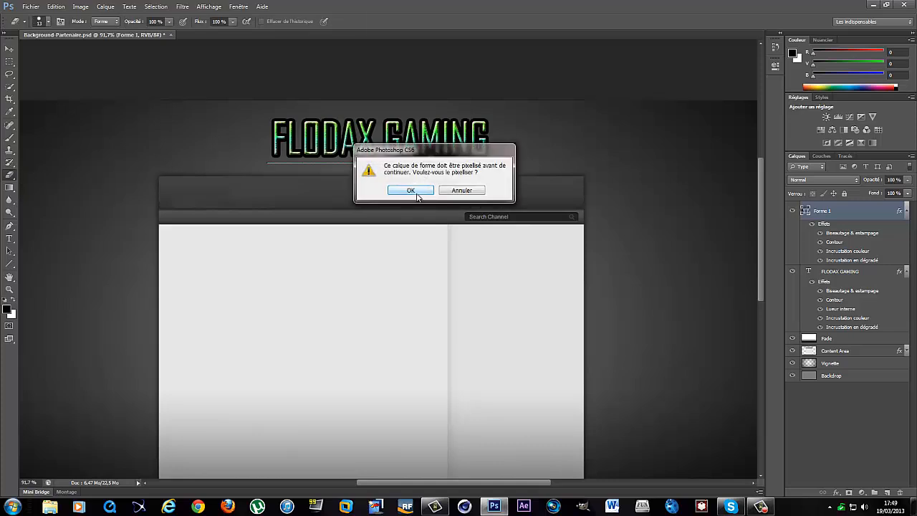
key("Return")
Set the Eraser to a soft 32 px brush with 0% hardness and soften the ends of the line under the title
right_click(228, 152)
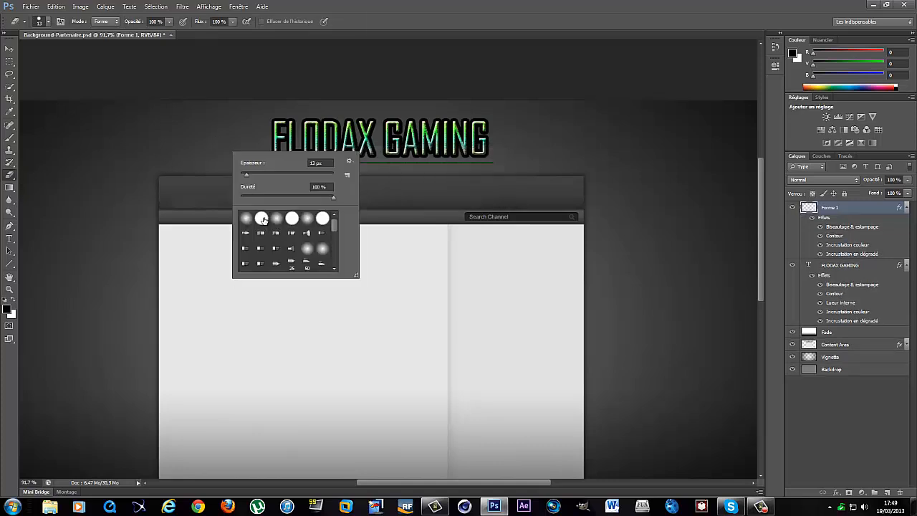
left_click(262, 218)
left_click(308, 249)
left_click_drag(257, 172, 260, 174)
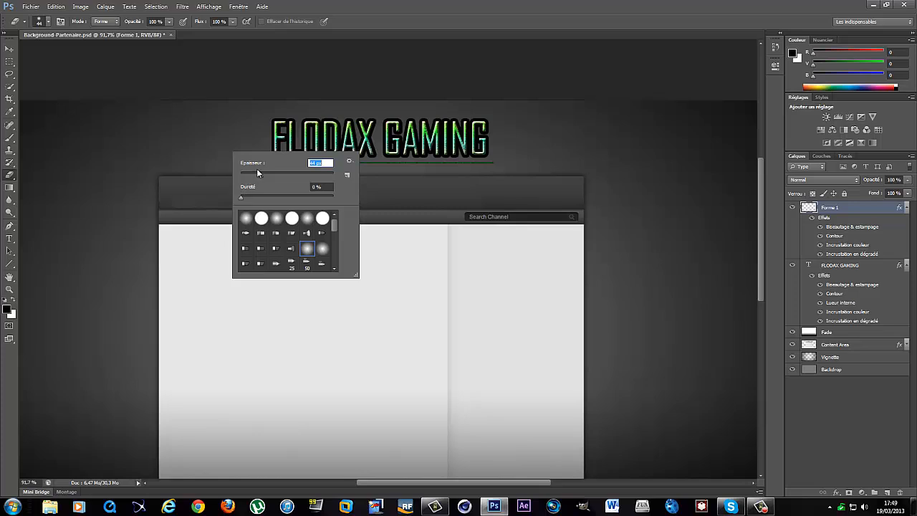
right_click(123, 126)
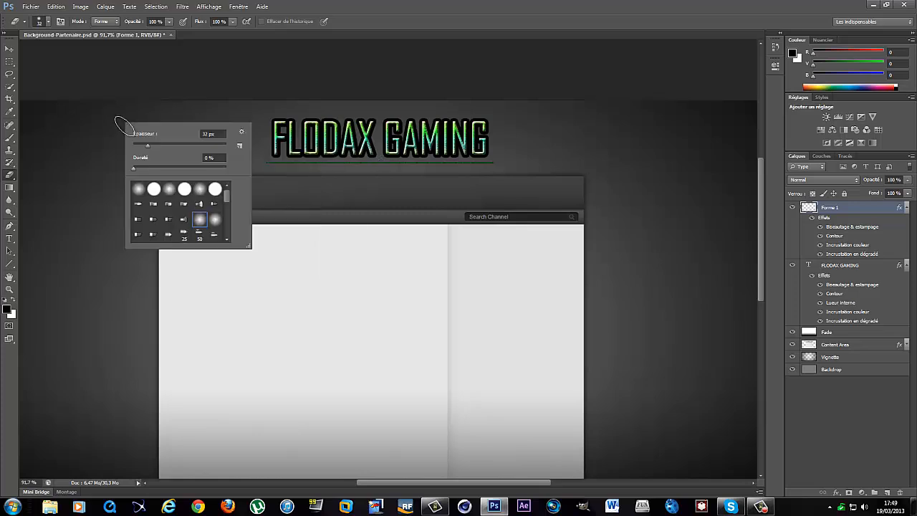
left_click(551, 165)
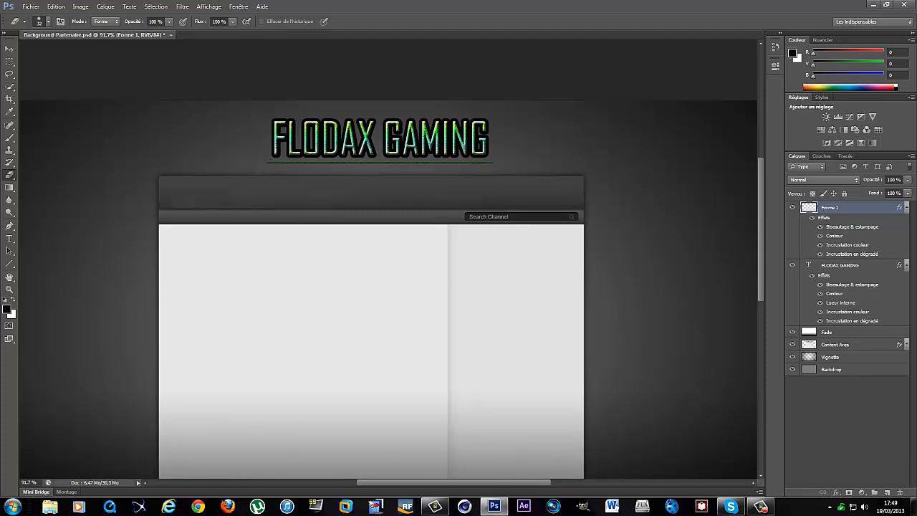
Duplicate the line's layer and move the copy straight up to just above the FLODAX GAMING title
left_click(10, 48)
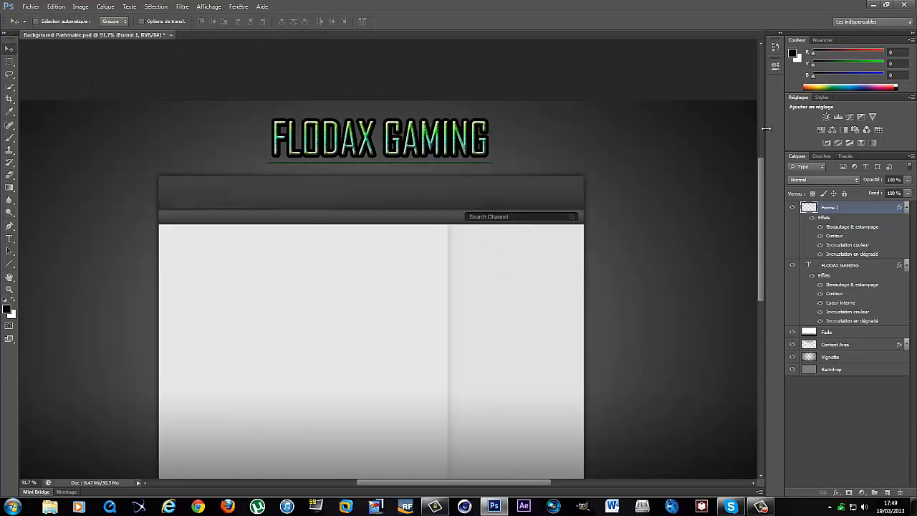
right_click(825, 210)
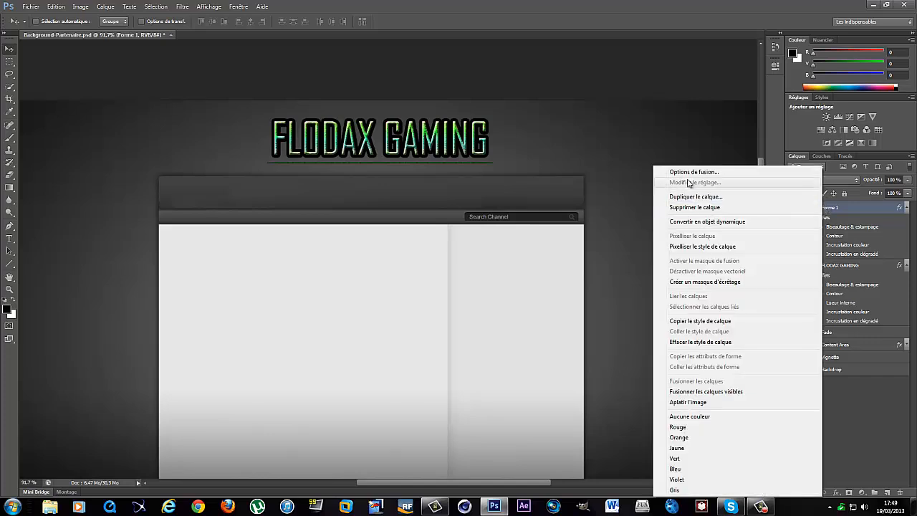
left_click(686, 198)
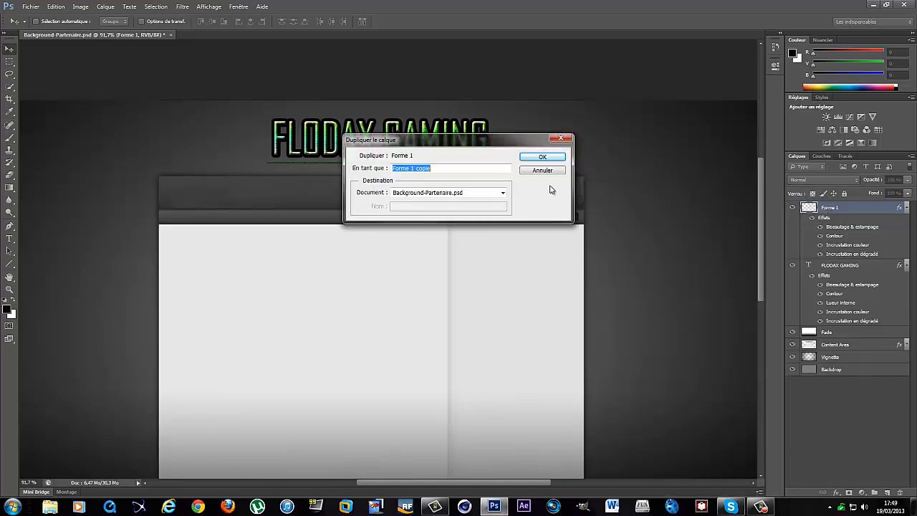
left_click(543, 157)
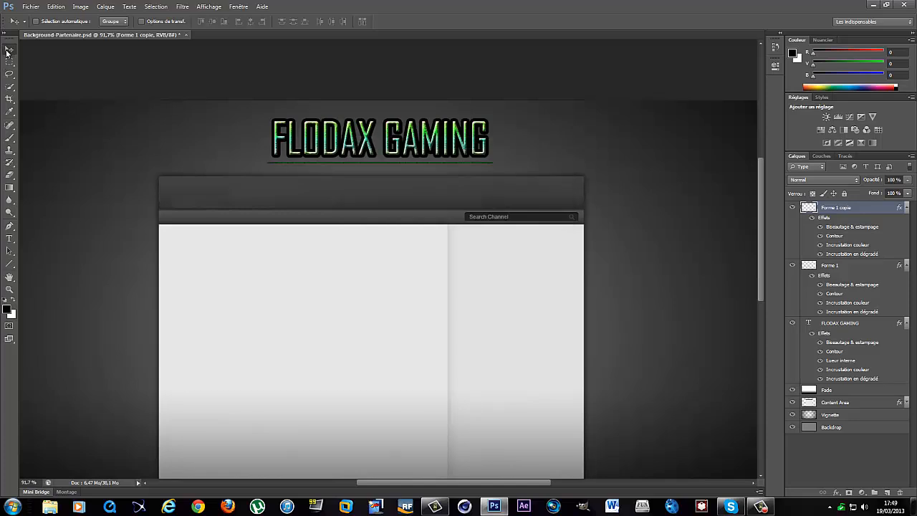
left_click_drag(384, 167, 384, 117)
Add a Drop Shadow to the layer styles of both lines, above and below the title
right_click(829, 207)
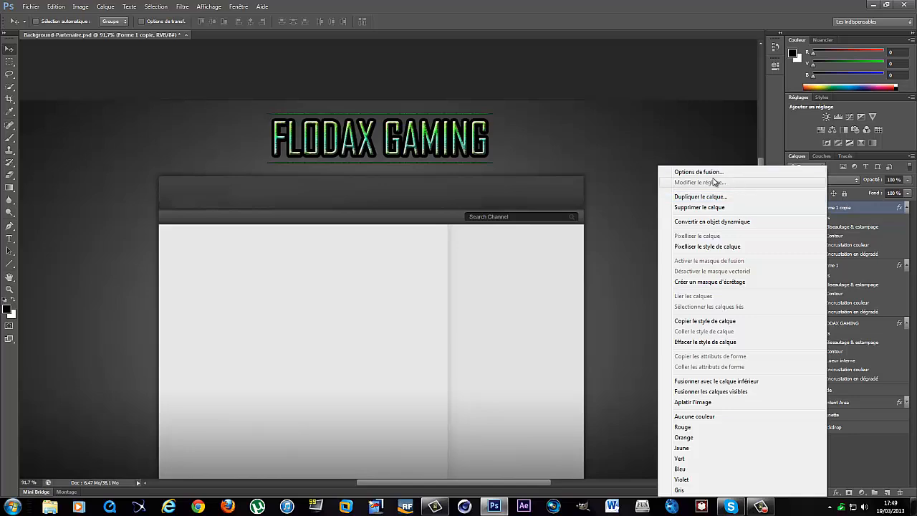
left_click(706, 172)
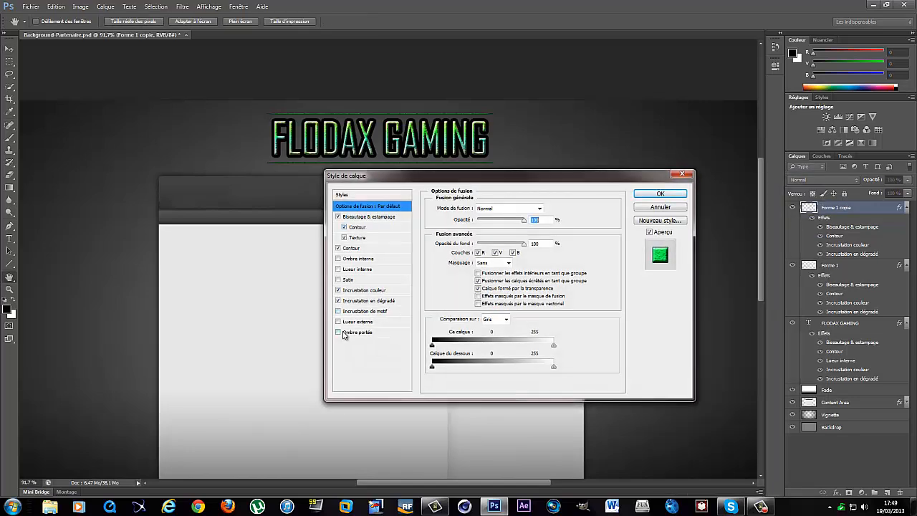
left_click(339, 333)
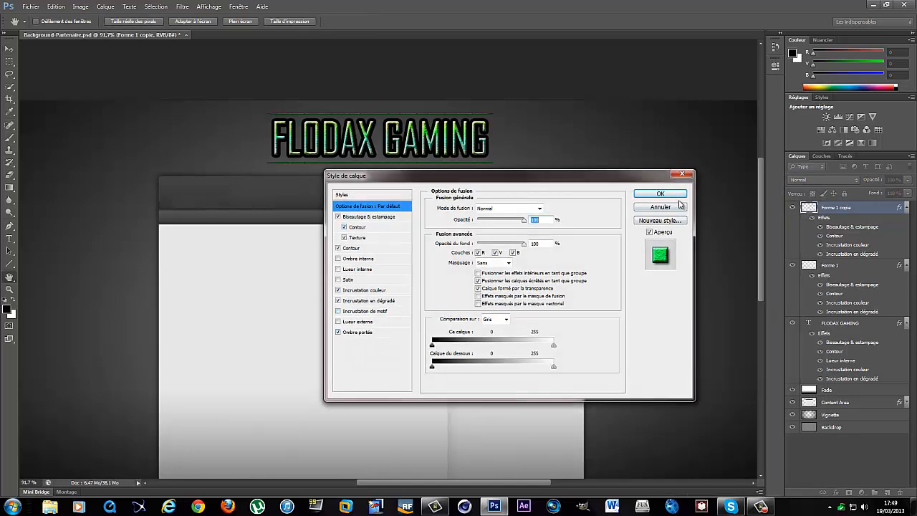
left_click(660, 193)
right_click(830, 275)
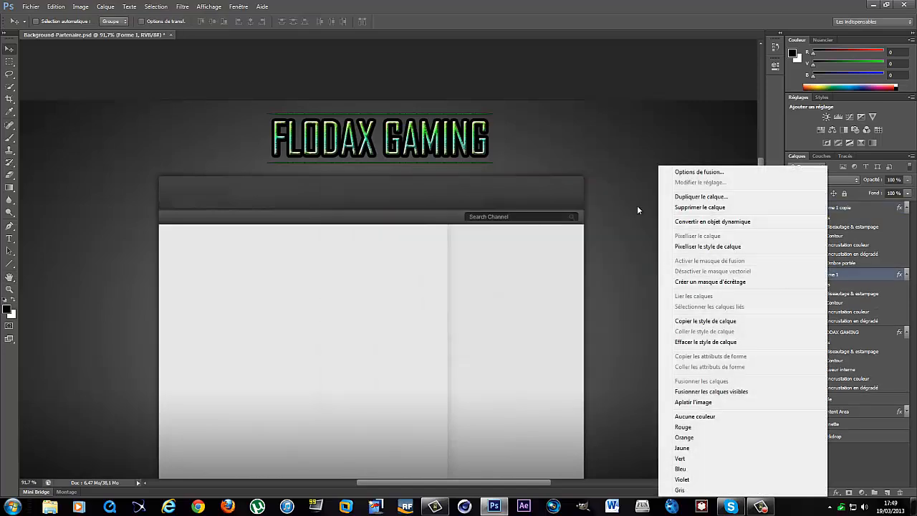
left_click(703, 172)
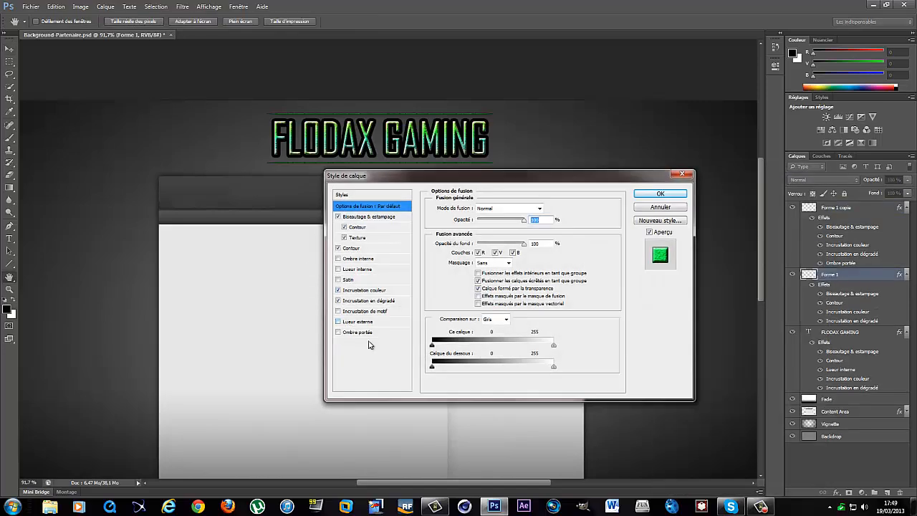
left_click(339, 334)
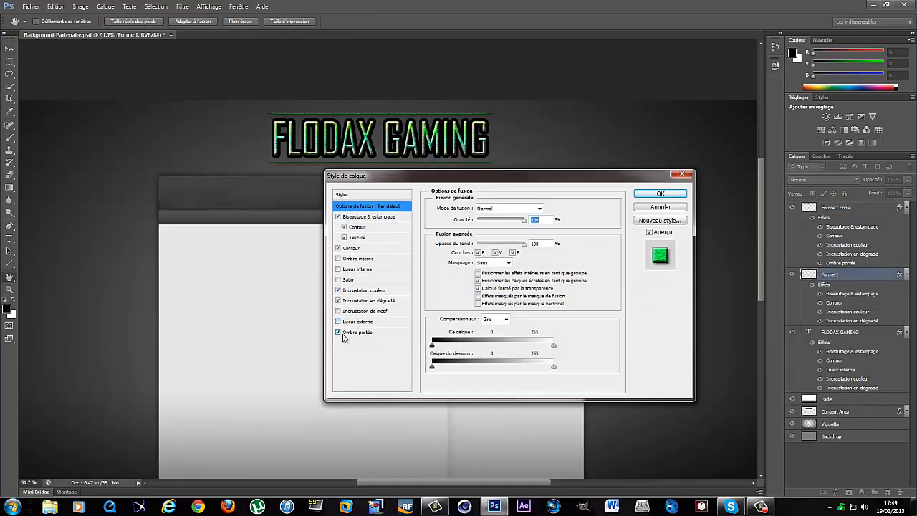
left_click(677, 197)
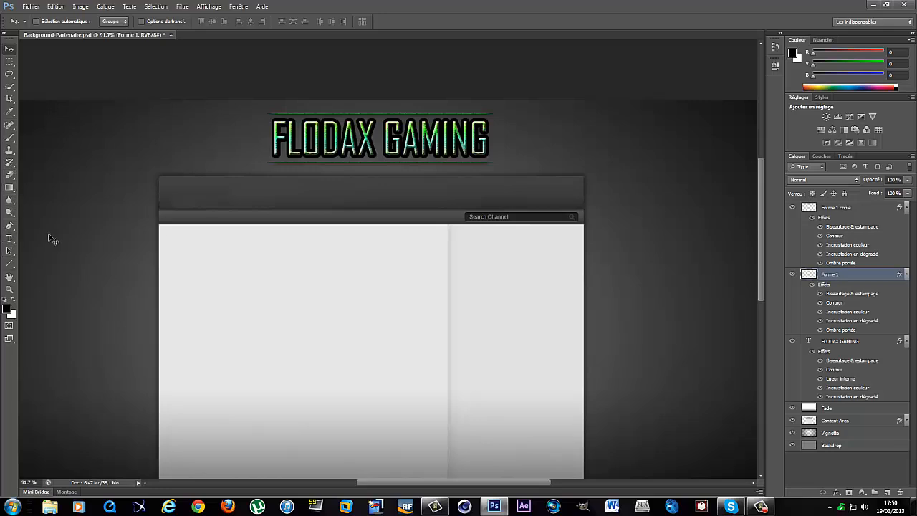
Place the OpticalFlare11 image from the Flares folder of Pack GFX n°1 into the document
left_click(31, 7)
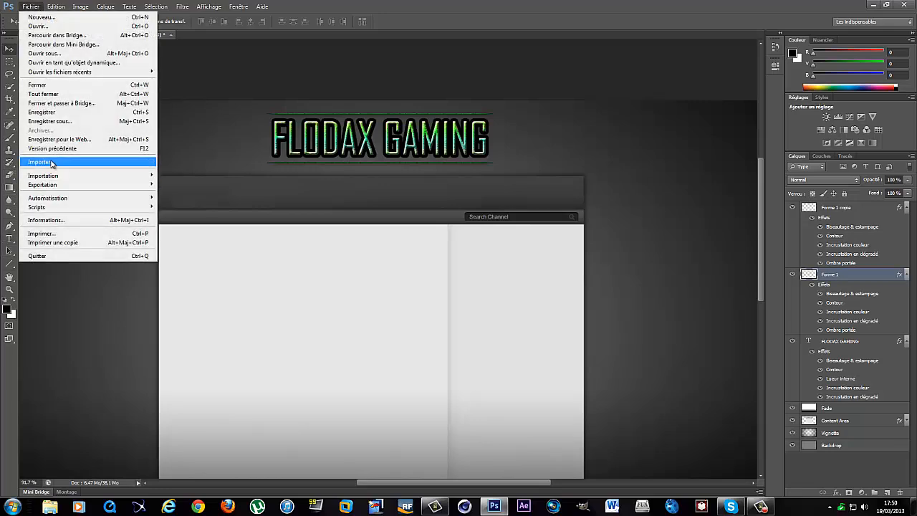
left_click(43, 162)
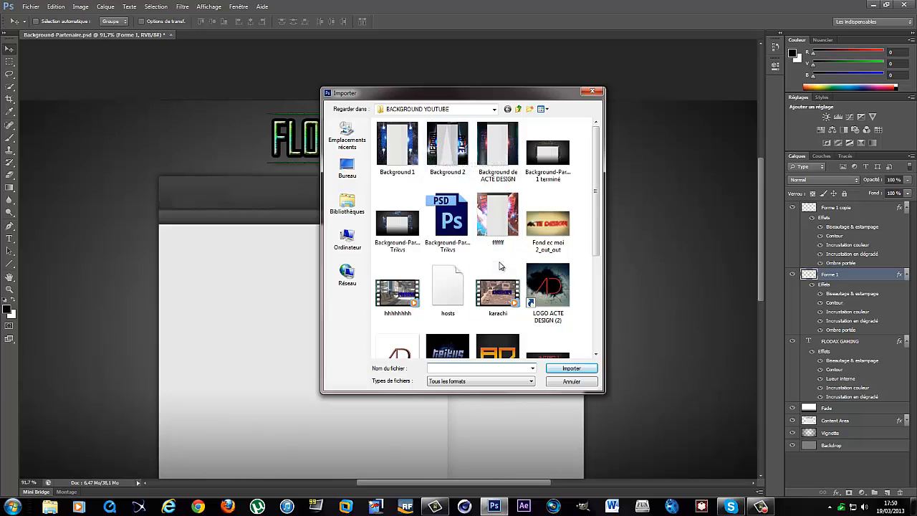
left_click(346, 204)
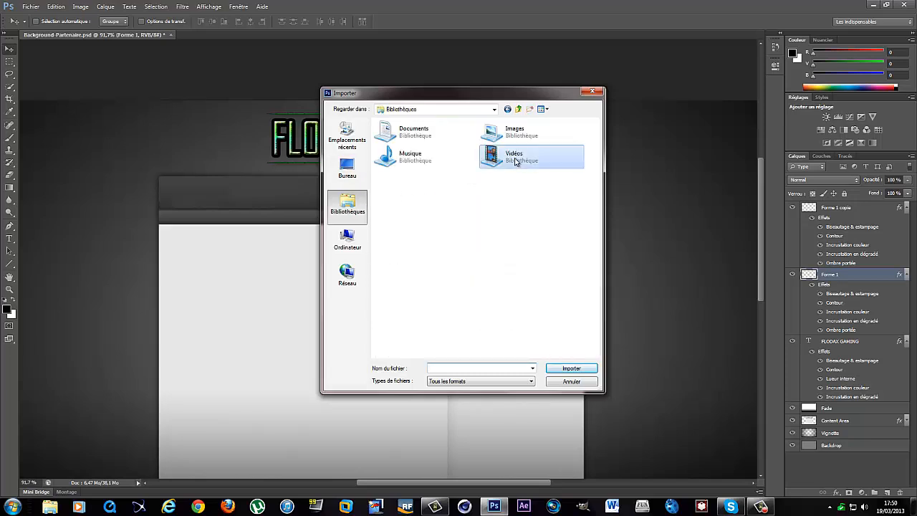
double_click(516, 162)
double_click(444, 159)
double_click(387, 154)
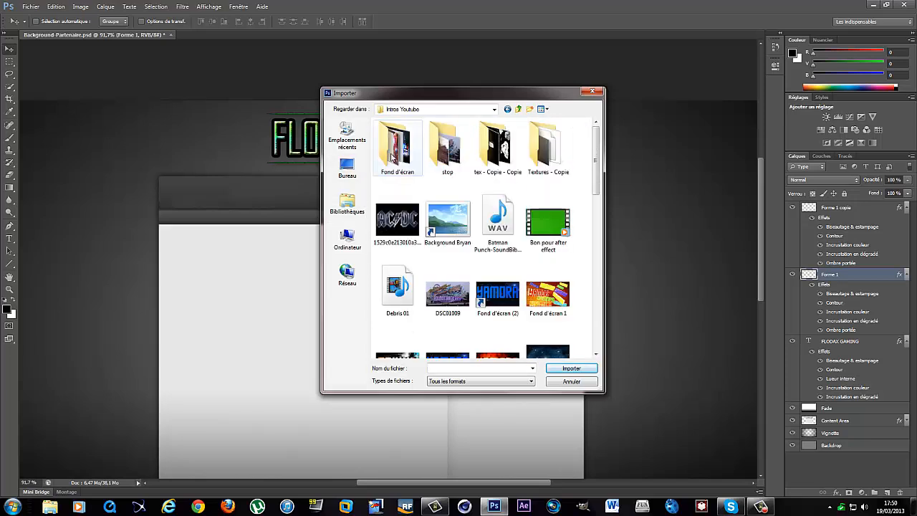
double_click(546, 149)
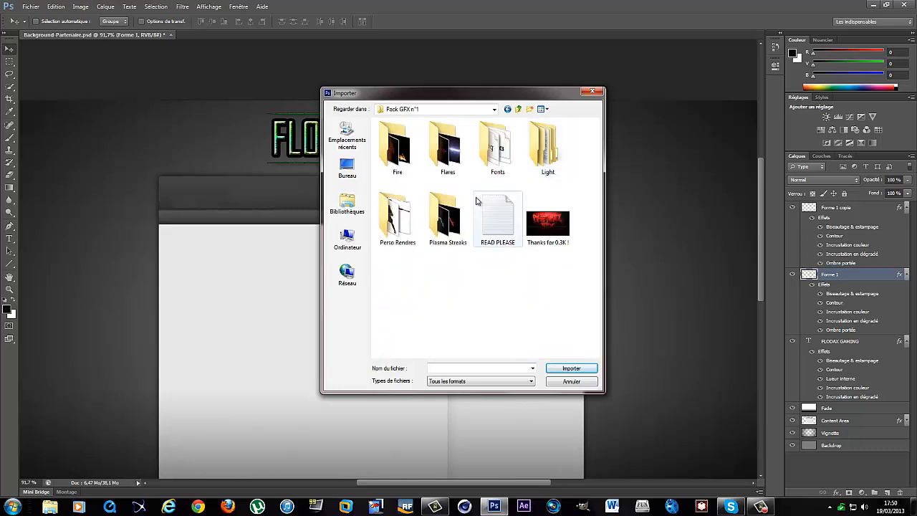
double_click(458, 159)
left_click_drag(594, 142, 580, 307)
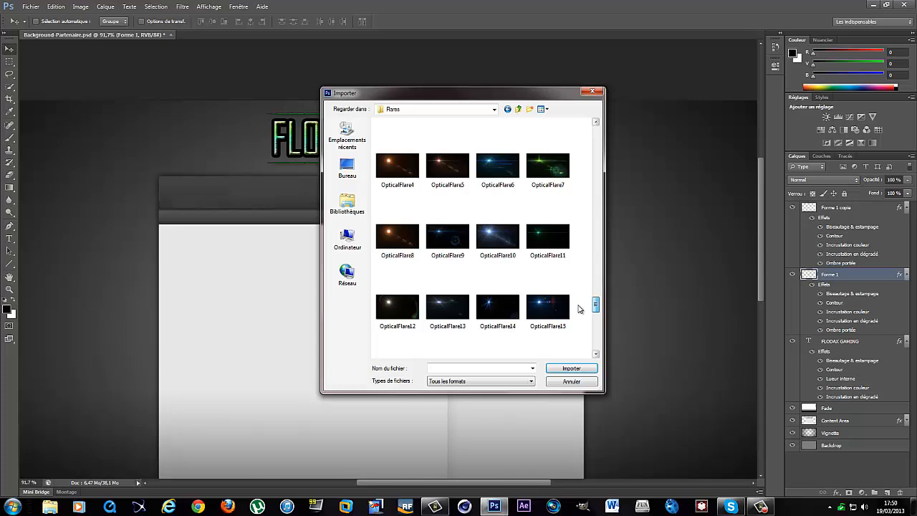
double_click(546, 255)
Shrink the placed flare to about 17% and set its blend mode to Eclaircir
left_click_drag(549, 254, 225, 303)
left_click_drag(486, 70, 326, 217)
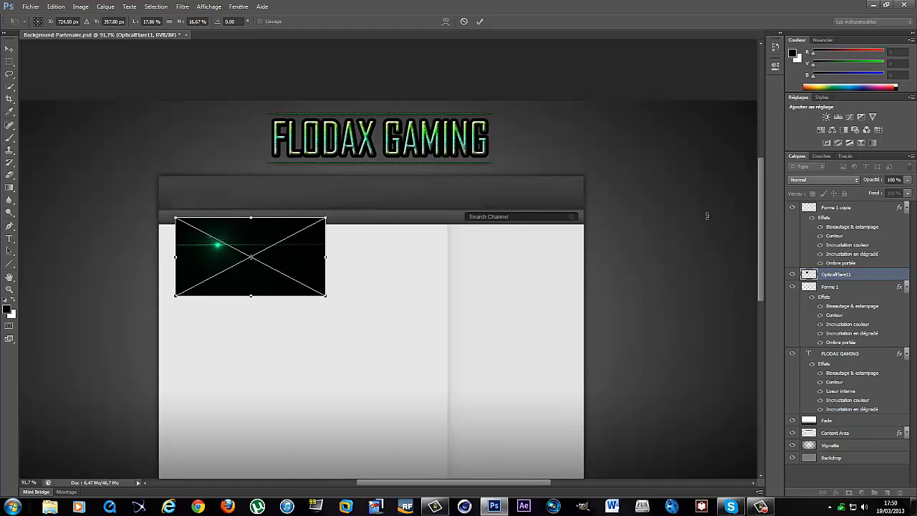
left_click(824, 180)
left_click(824, 260)
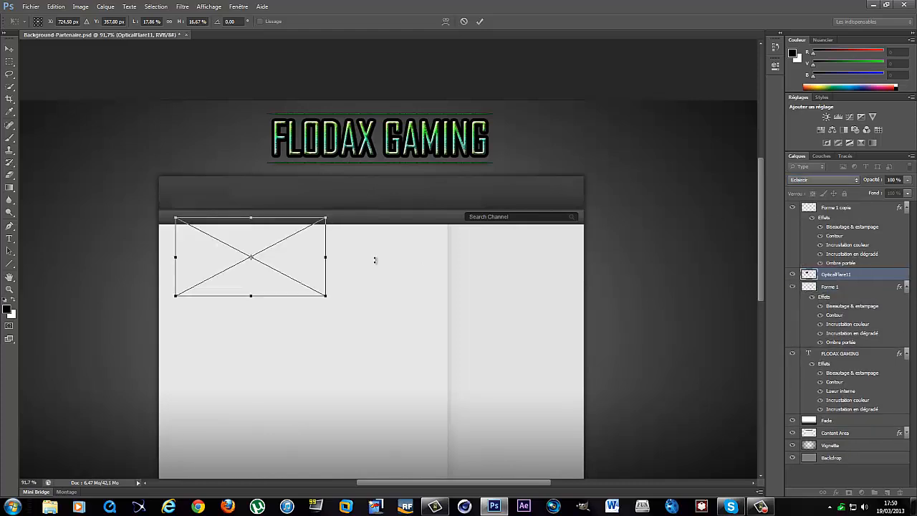
Enlarge the flare to about 22%, position its glow at the base of the L in FLODAX and apply the placement
left_click_drag(258, 248, 329, 158)
left_click_drag(244, 121, 210, 95)
left_click_drag(319, 119, 348, 141)
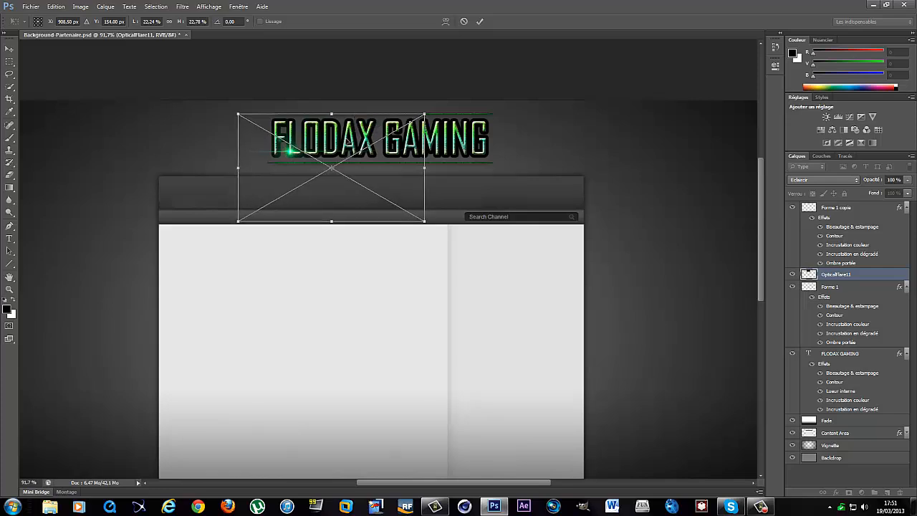
right_click(347, 140)
left_click(372, 146)
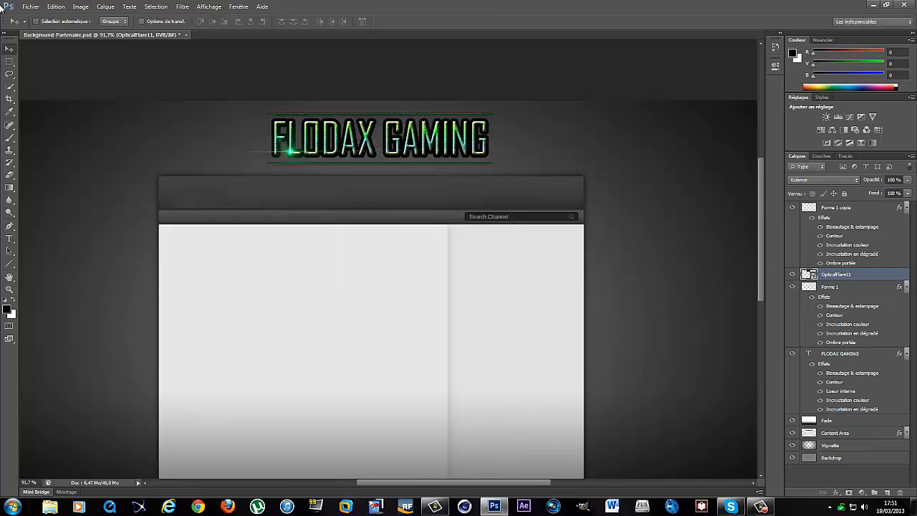
Duplicate the OpticalFlare11 layer and move the copy to the top of the N in GAMING
right_click(827, 277)
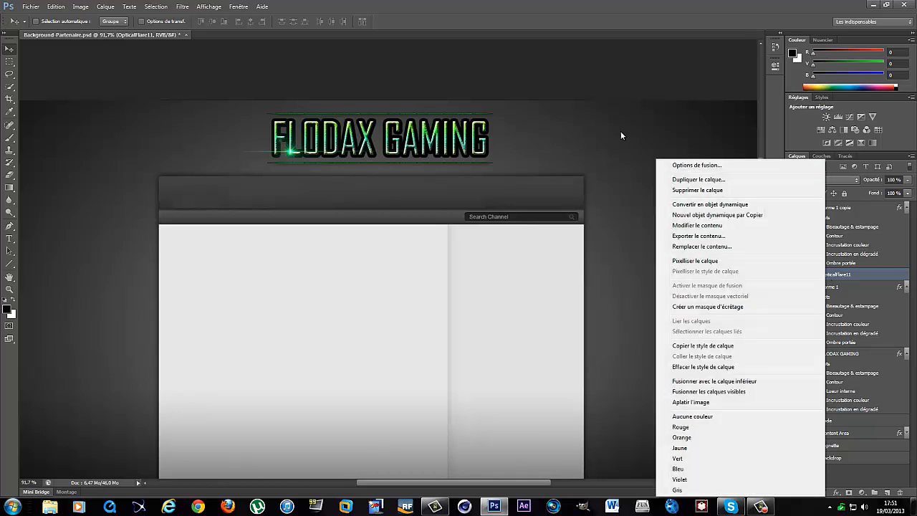
left_click(696, 179)
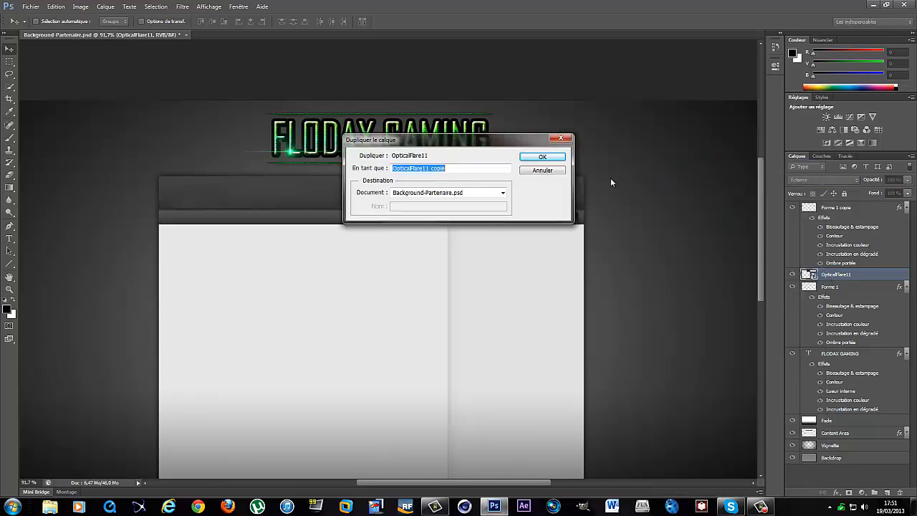
left_click(552, 159)
left_click_drag(284, 149, 464, 122)
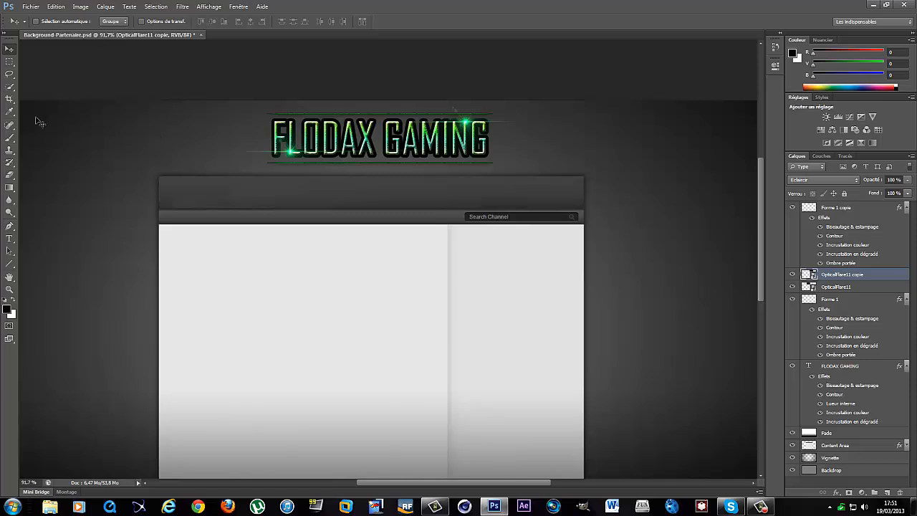
Rasterize the OpticalFlare11 copie and OpticalFlare11 smart objects for use with the Eraser tool
left_click(10, 175)
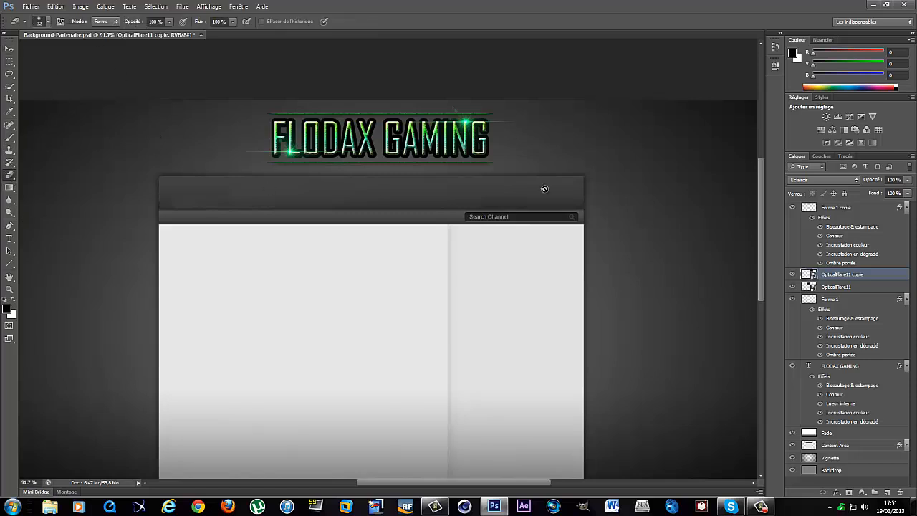
left_click(530, 144)
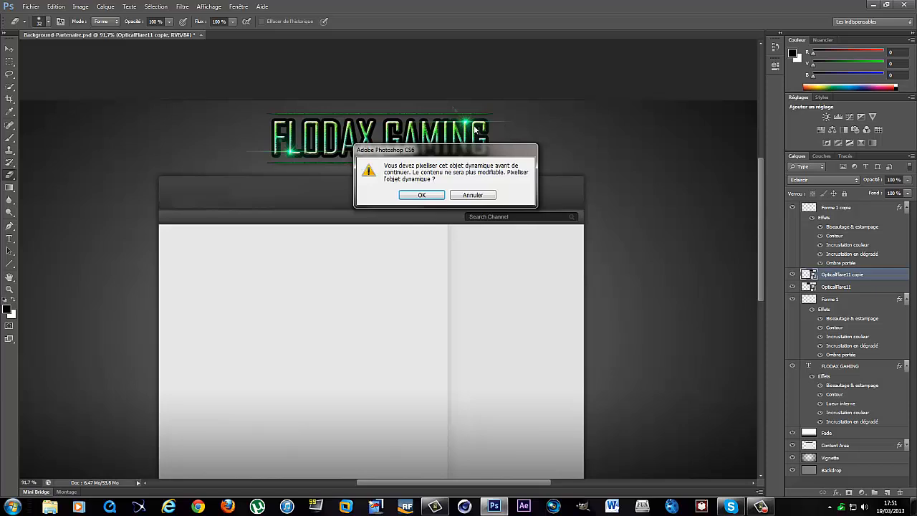
left_click(422, 195)
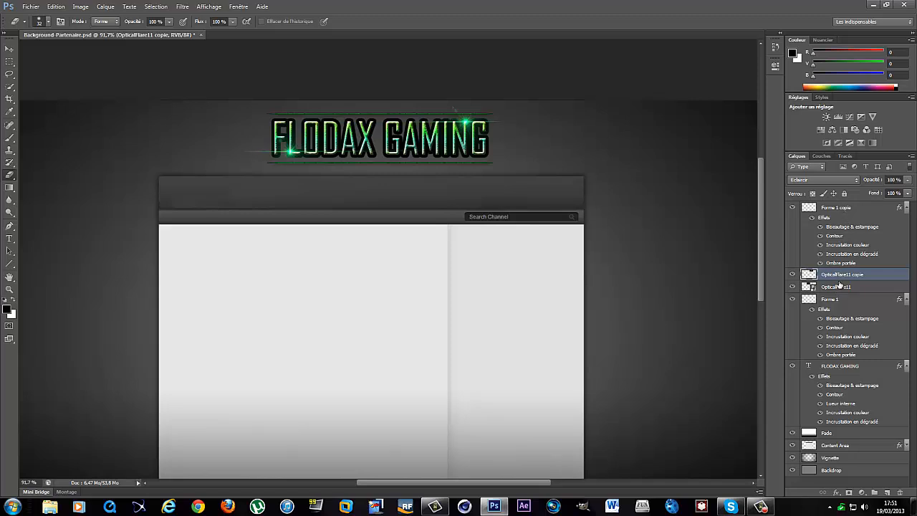
left_click(839, 286)
left_click(223, 139)
left_click(422, 195)
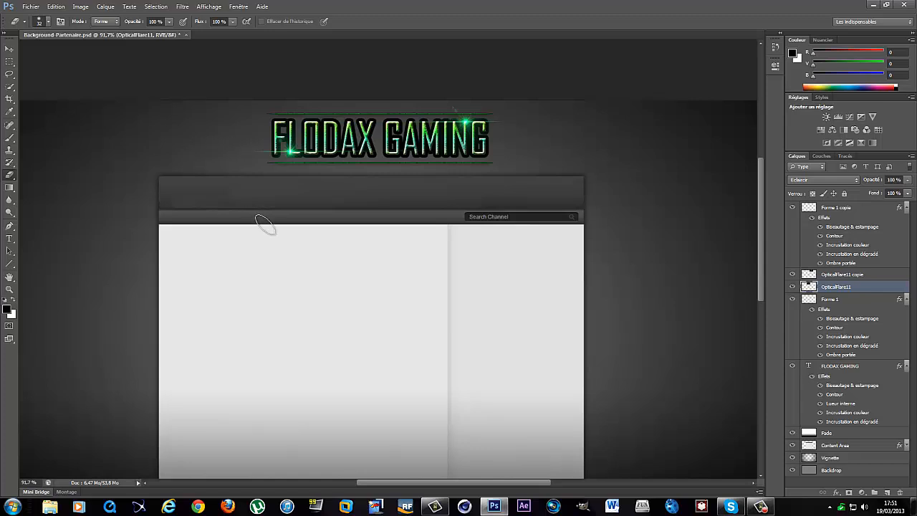
left_click(33, 5)
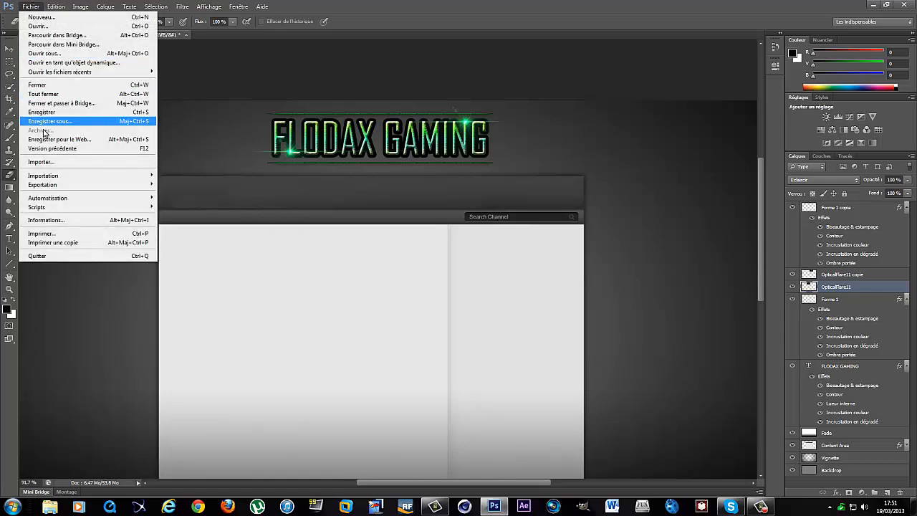
left_click(49, 161)
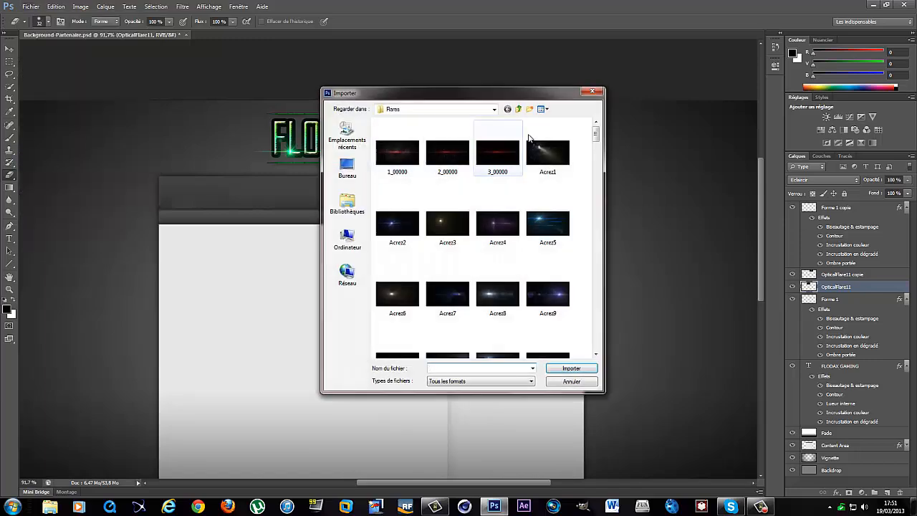
left_click(593, 90)
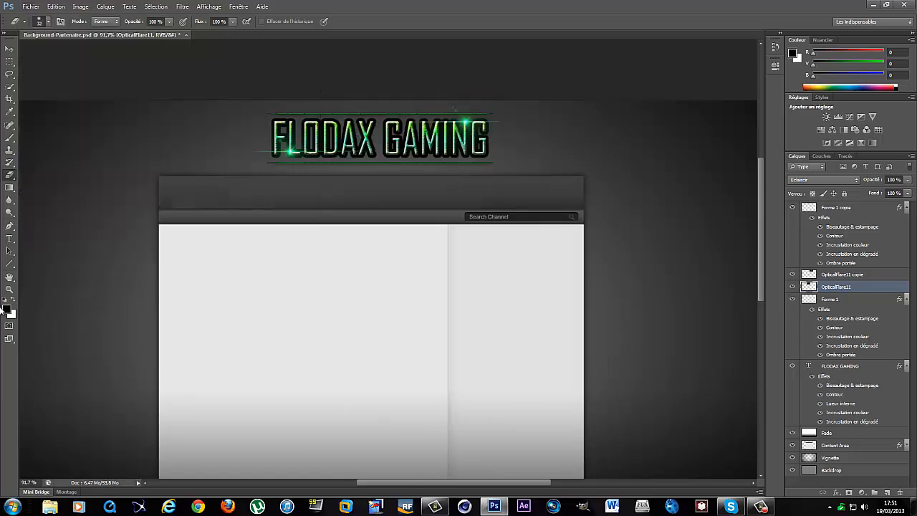
Duplicate the FLODAX GAMING text layer and move the copy to the left of the original title
left_click(13, 242)
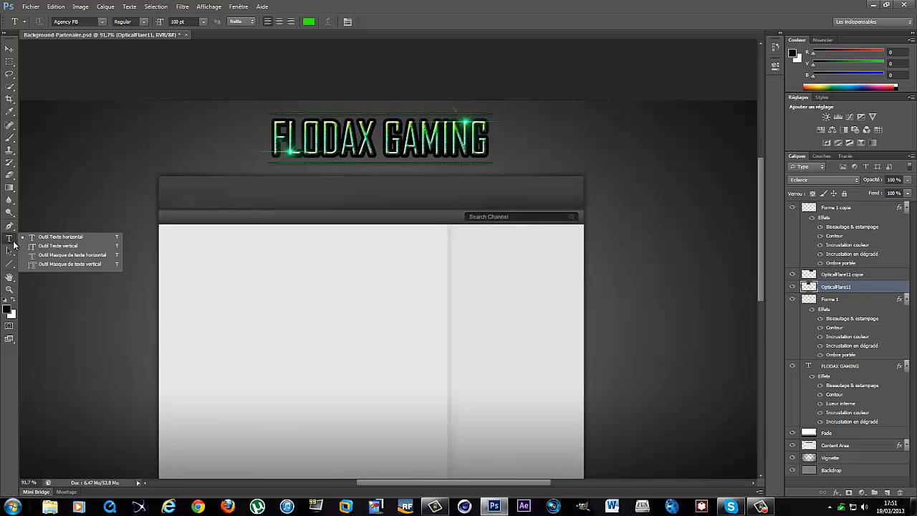
left_click(102, 243)
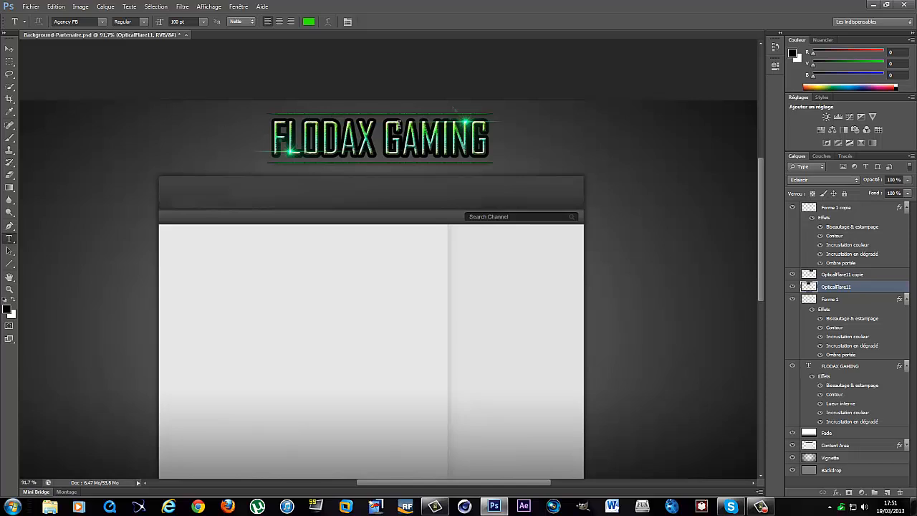
right_click(848, 369)
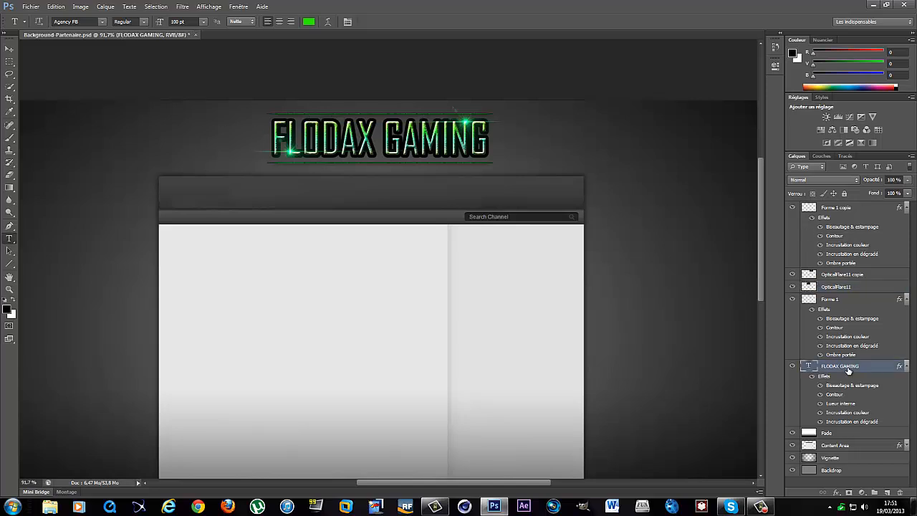
left_click(781, 32)
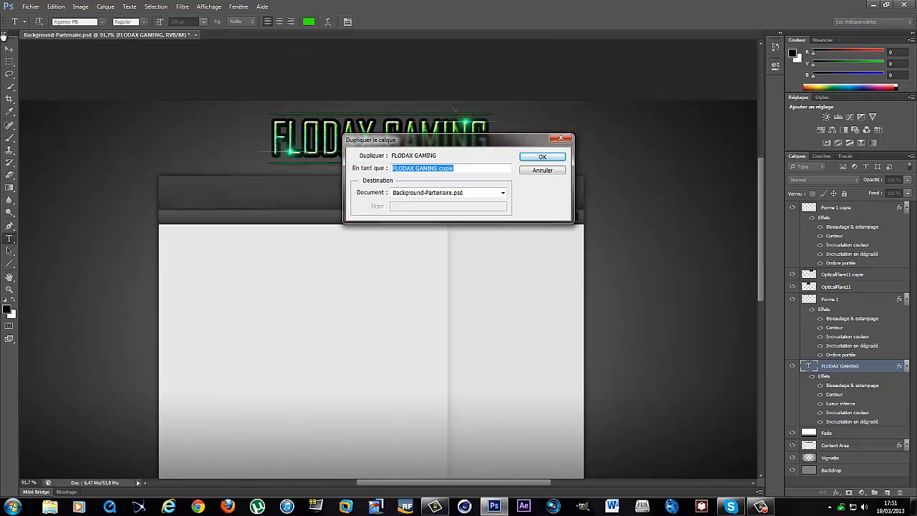
left_click(538, 156)
left_click(9, 48)
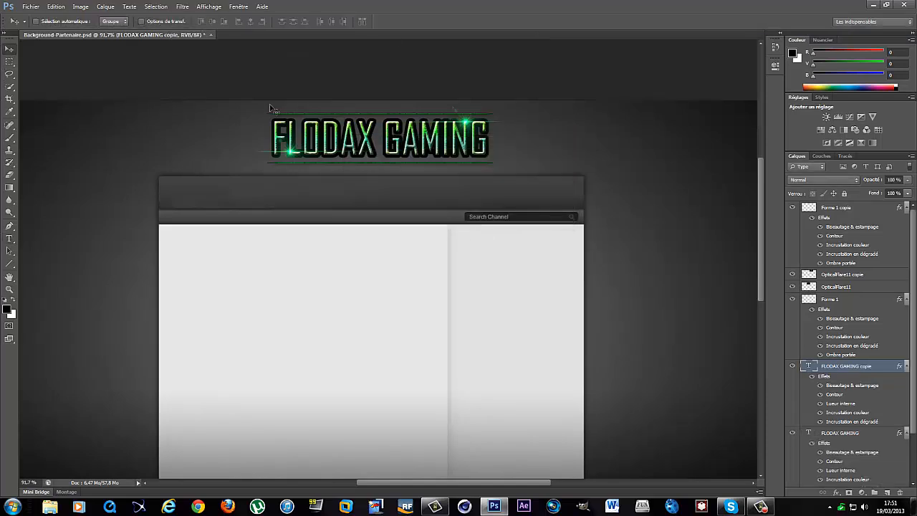
left_click_drag(264, 132, 142, 134)
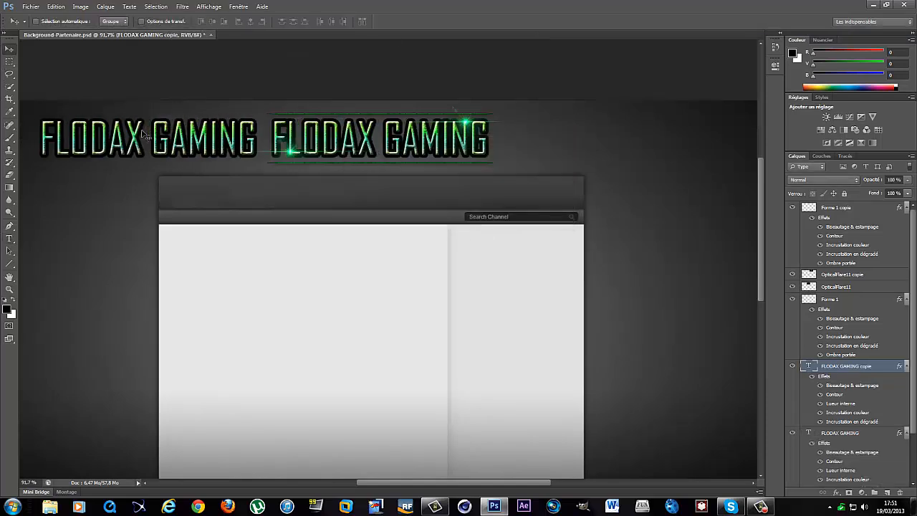
Replace the text of the FLODAX GAMING copy with TWITTER
double_click(809, 367)
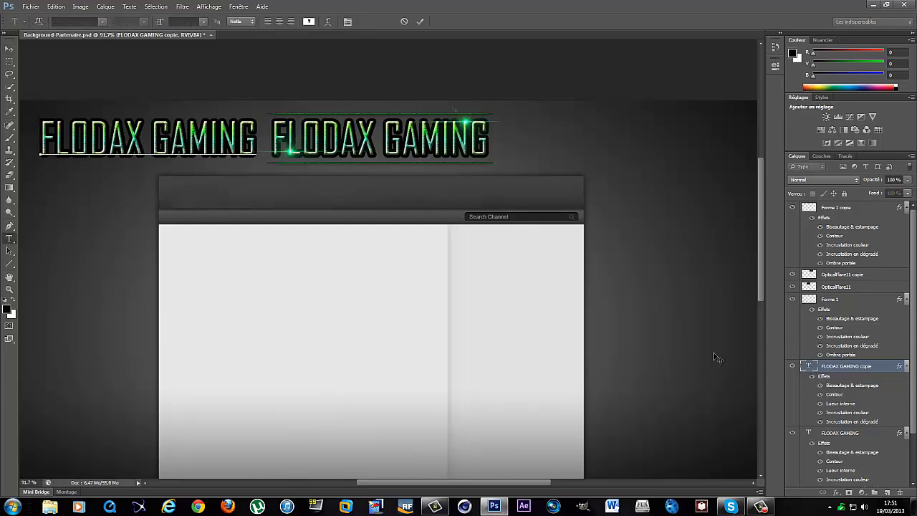
left_click_drag(252, 141, 48, 147)
type("T")
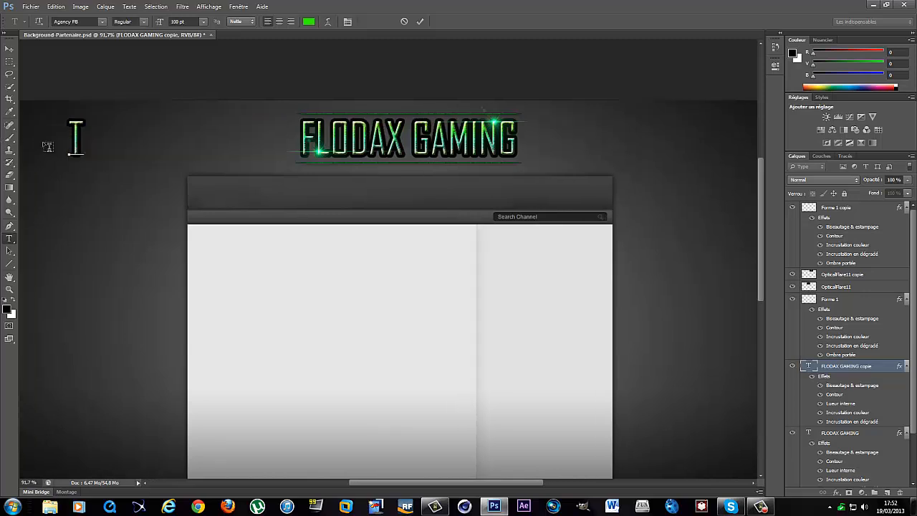
type("WITTER")
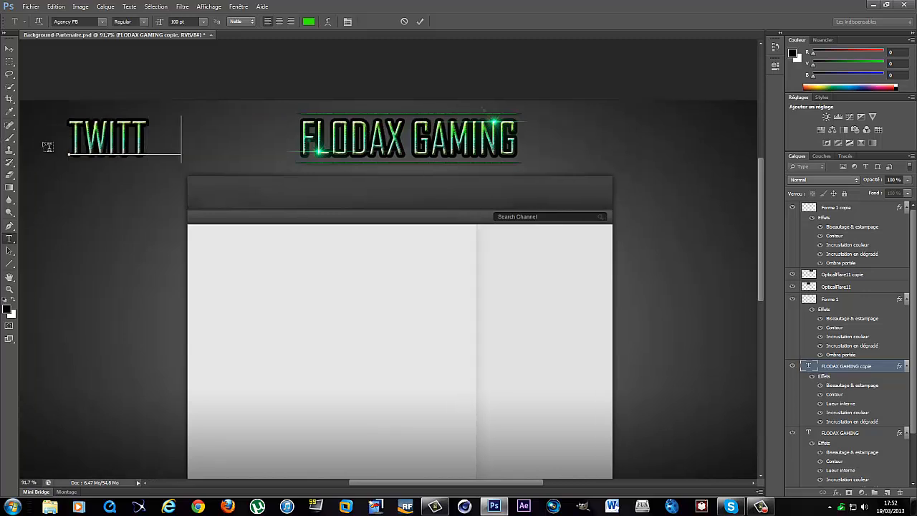
Format the TWITTER text as 36 pt Gang Wolfik and move it close to the left side of the title
left_click(204, 23)
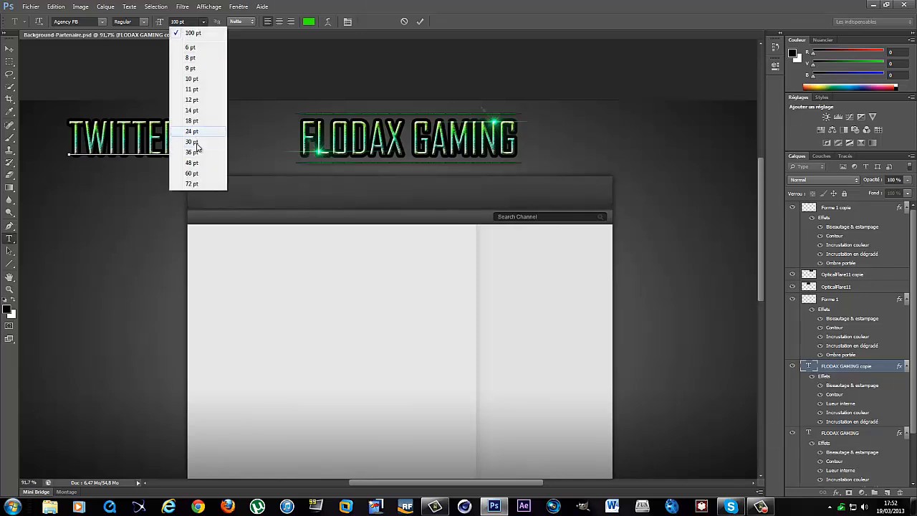
left_click(197, 153)
left_click_drag(182, 141, 153, 103)
left_click(203, 21)
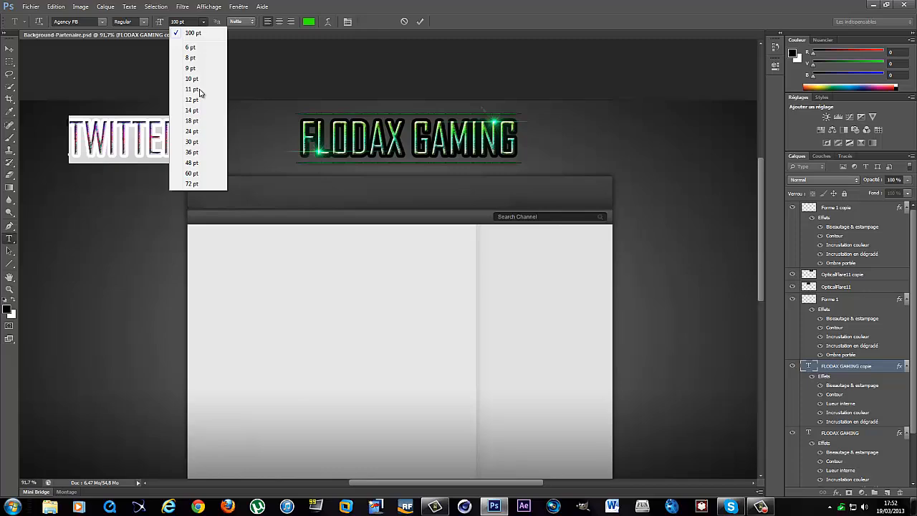
left_click(196, 152)
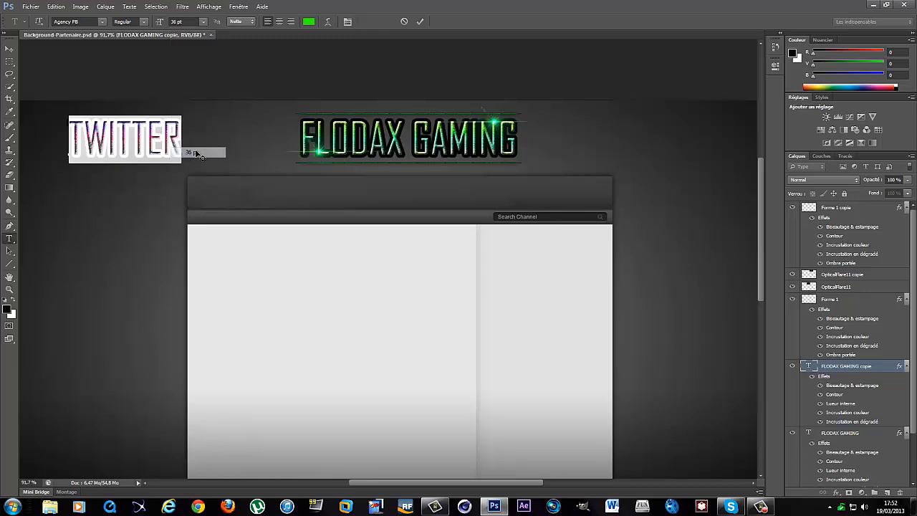
left_click(105, 23)
left_click_drag(201, 51, 219, 131)
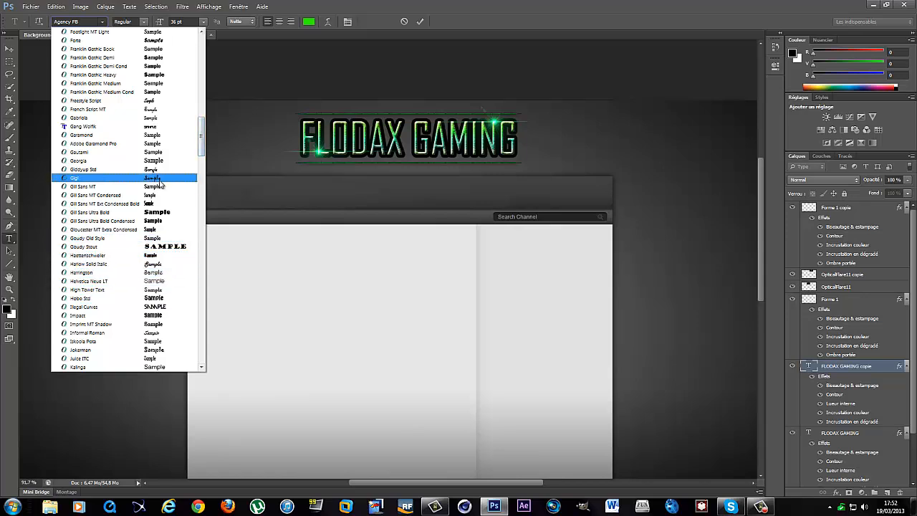
left_click(157, 126)
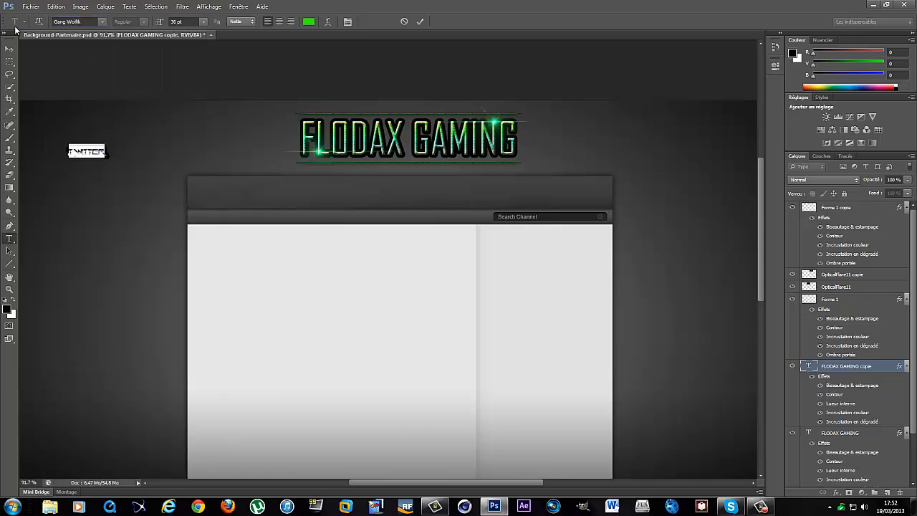
left_click(10, 48)
left_click_drag(72, 148, 228, 143)
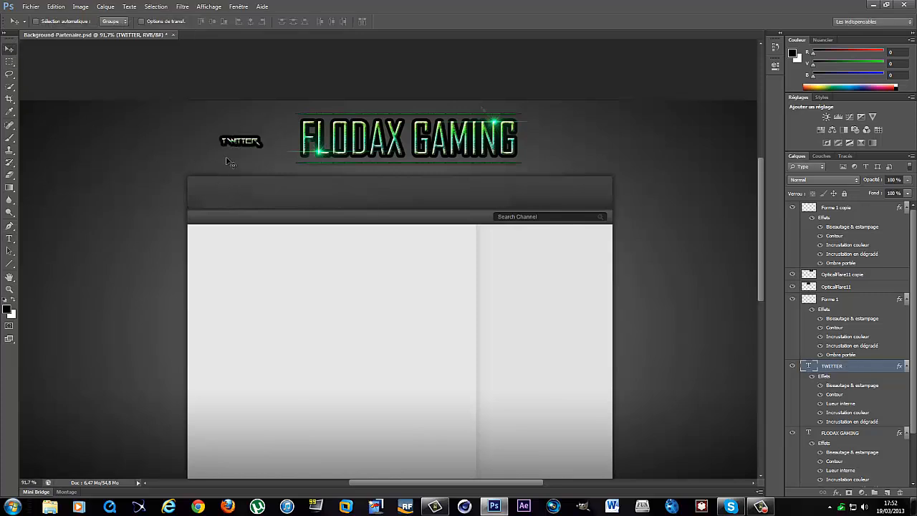
Reduce the size of the black Contour effect in the TWITTER layer's style
right_click(858, 366)
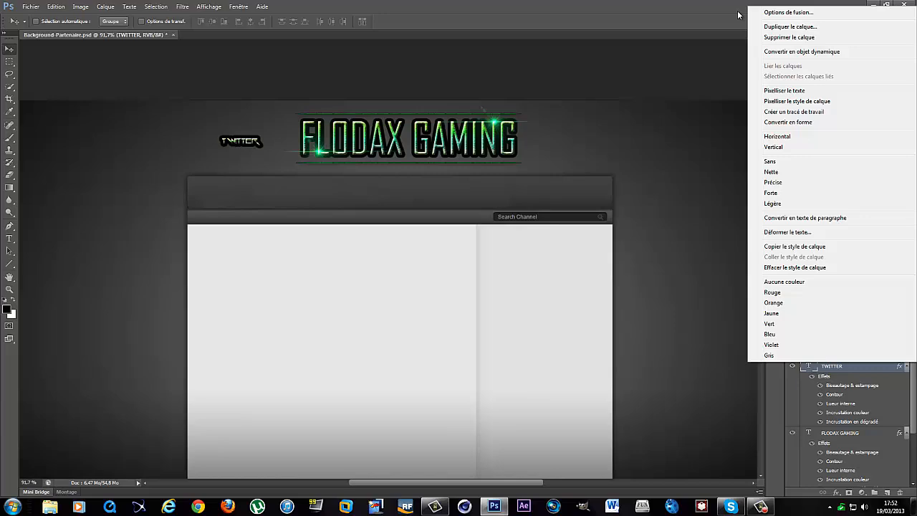
left_click(817, 13)
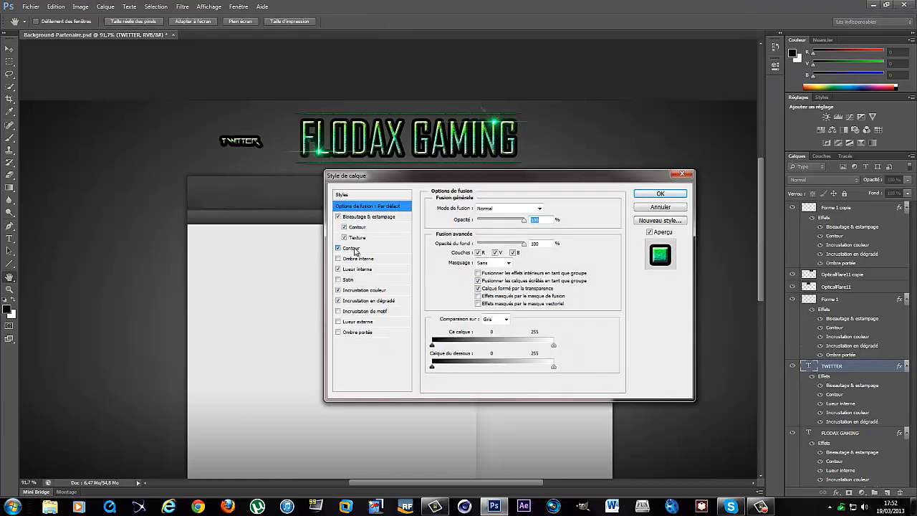
left_click(354, 249)
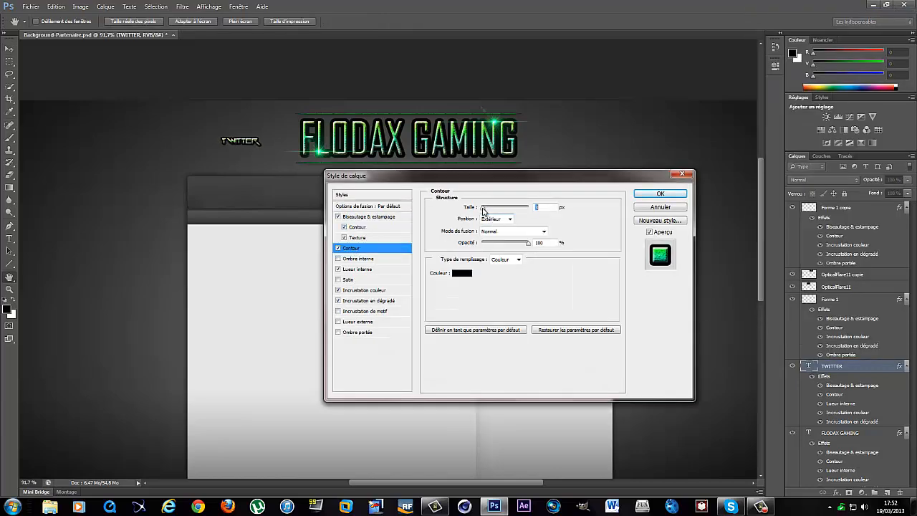
left_click(658, 193)
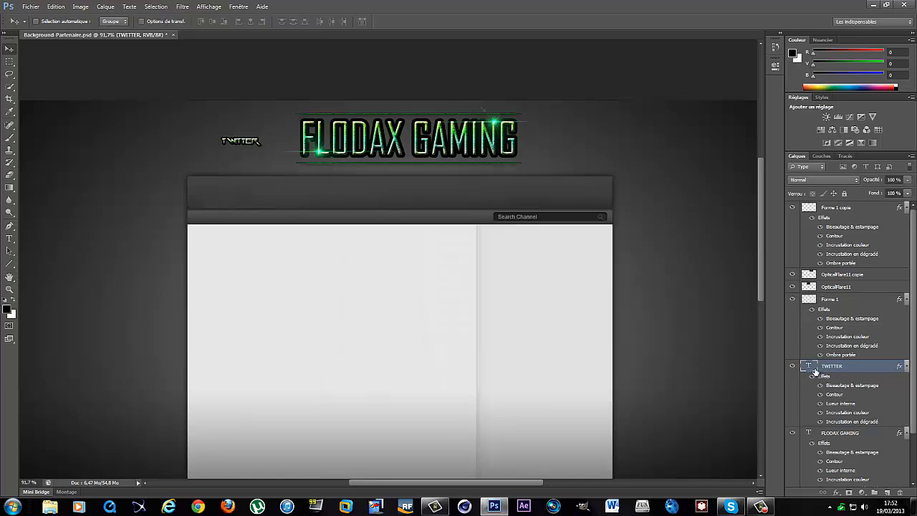
Increase the TWITTER text size to 48 pt and nudge it slightly up and away from the title
double_click(809, 367)
left_click(204, 21)
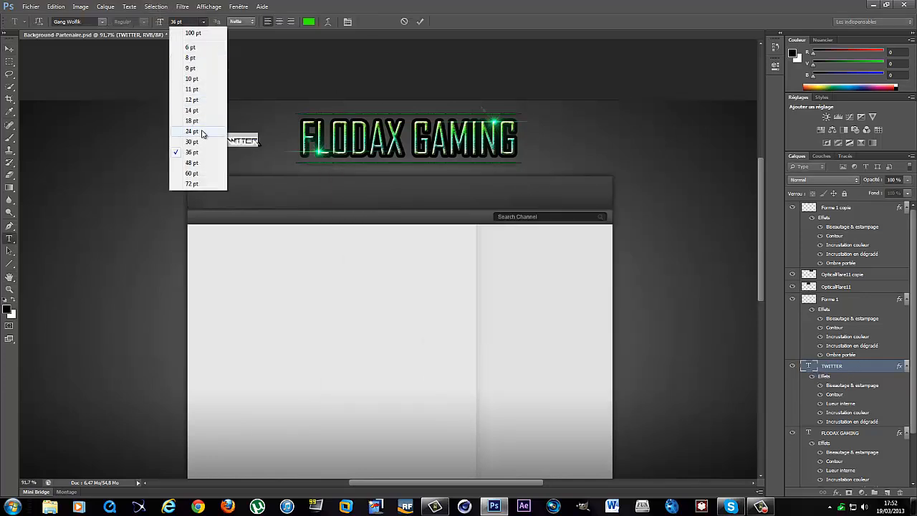
left_click(200, 163)
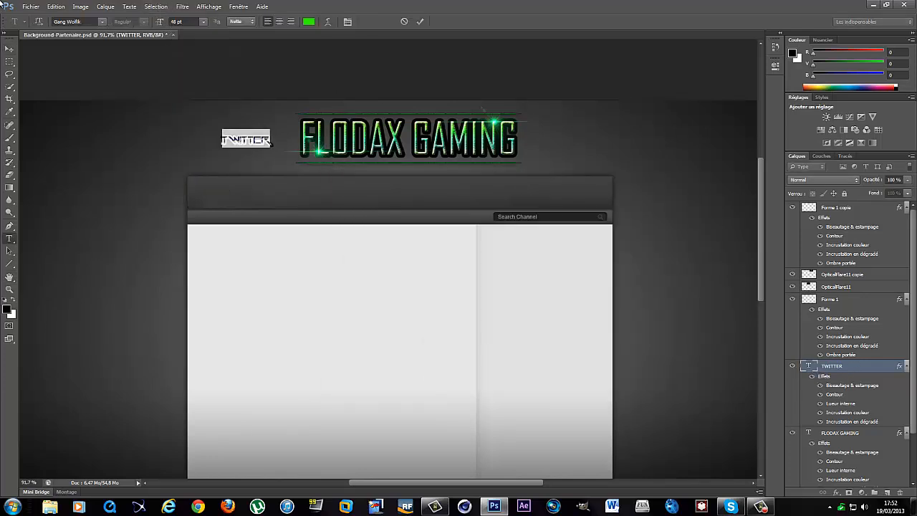
left_click(10, 49)
left_click_drag(248, 141, 248, 139)
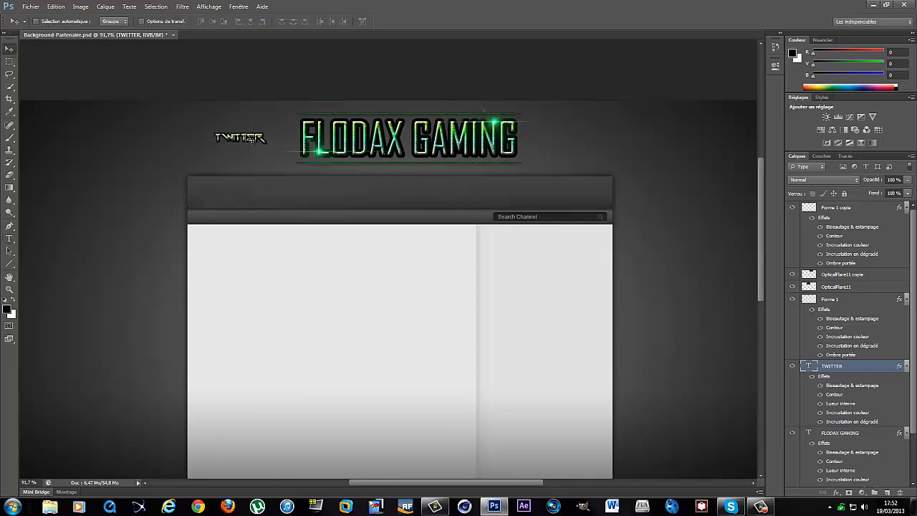
Duplicate the TWITTER layer and move the copy to the right of the FLODAX GAMING title
right_click(829, 367)
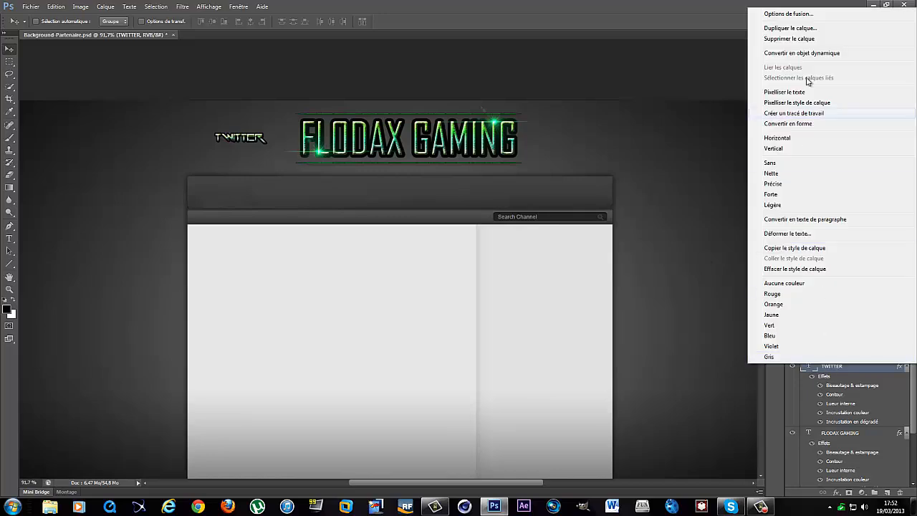
left_click(804, 23)
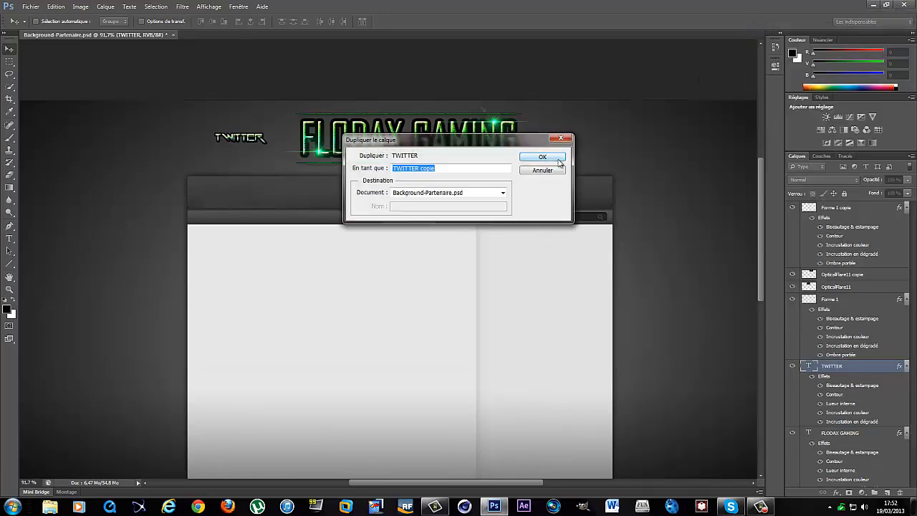
left_click(543, 156)
left_click_drag(280, 142, 575, 148)
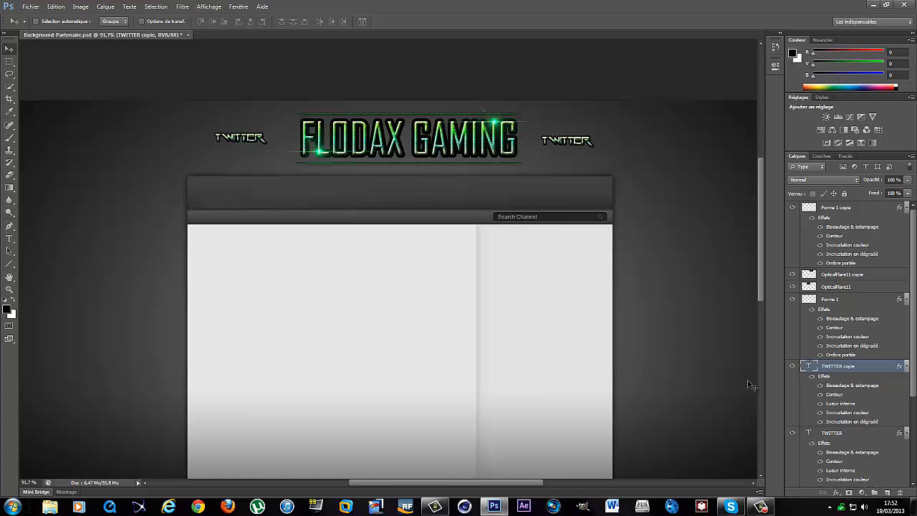
Replace the text of the TWITTER copy with Facebook and apply the edit
double_click(806, 366)
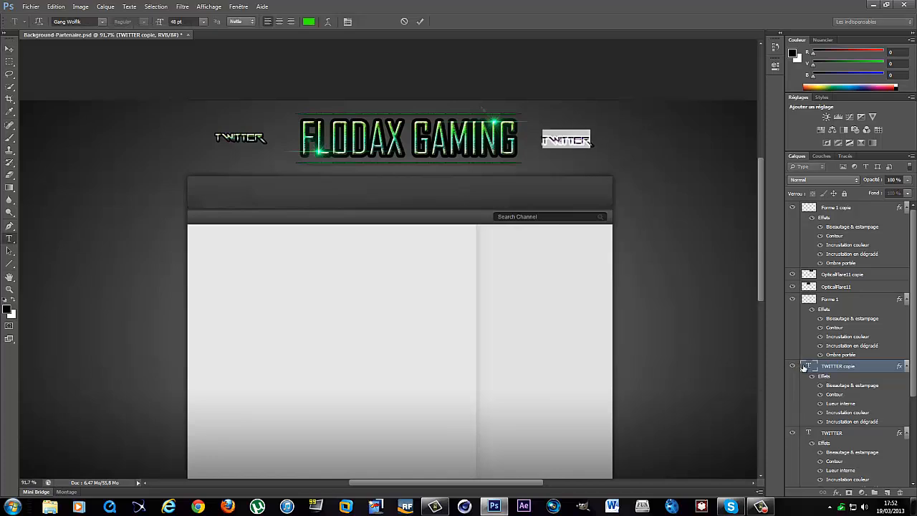
type("FACE")
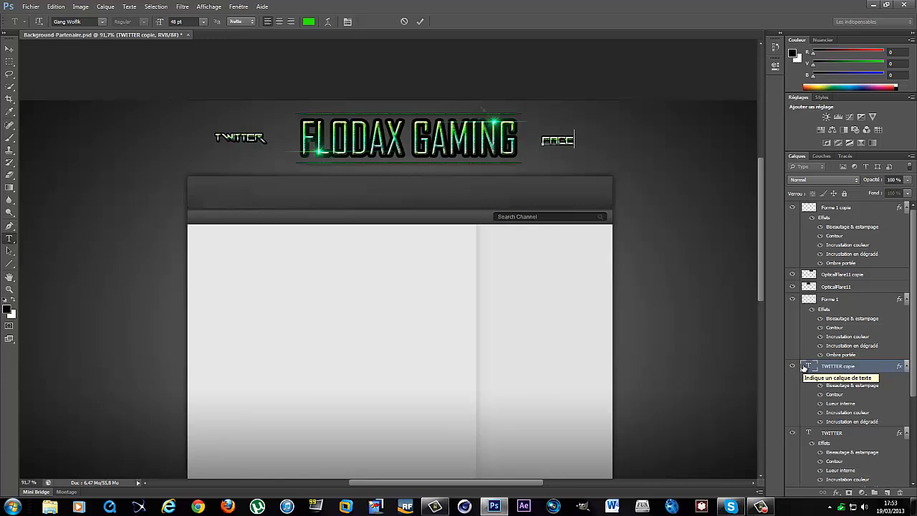
type("BOOK")
key("ctrl+Return")
key("v")
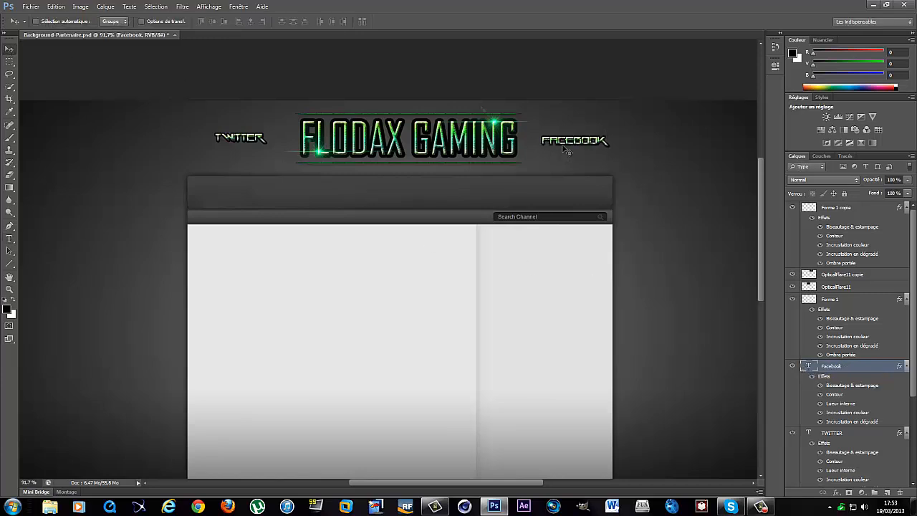
Nudge the Facebook text slightly towards the title, then draw a 1 px wide vertical line about 70 px high between TWITTER and the title
left_click_drag(565, 147, 563, 147)
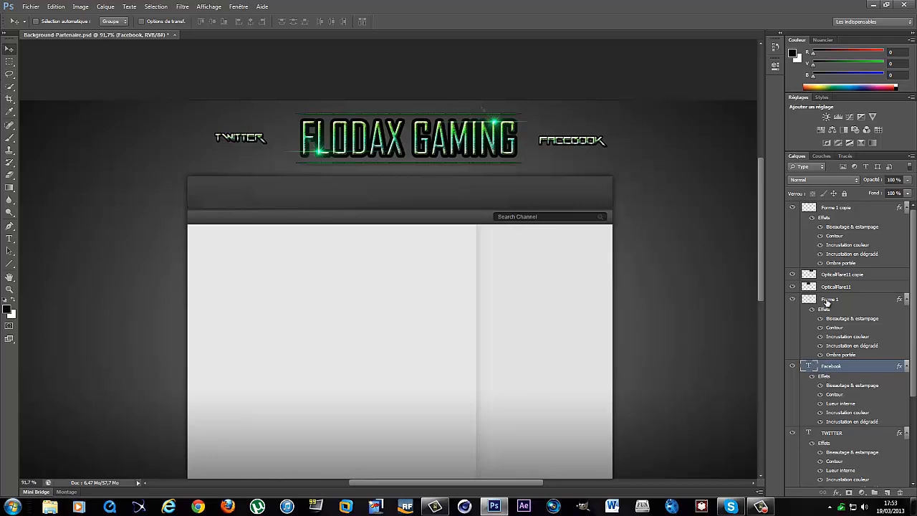
left_click(10, 264)
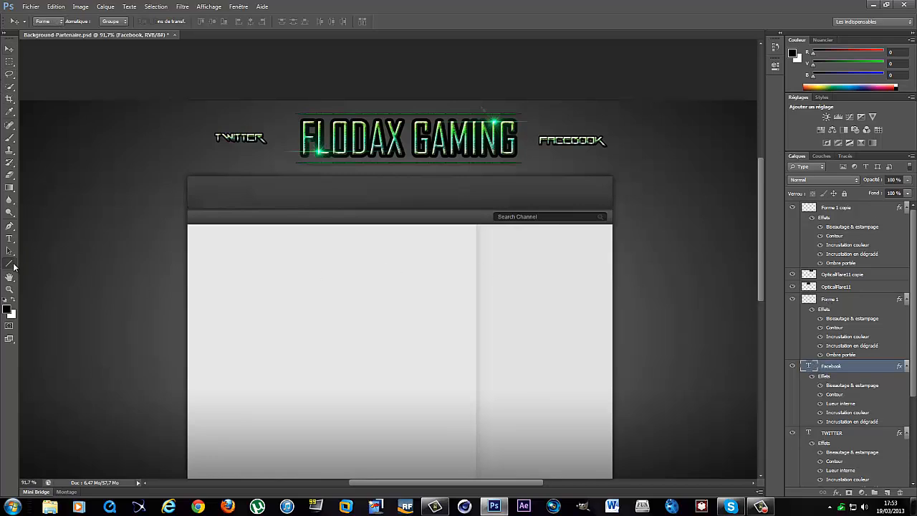
left_click(42, 299)
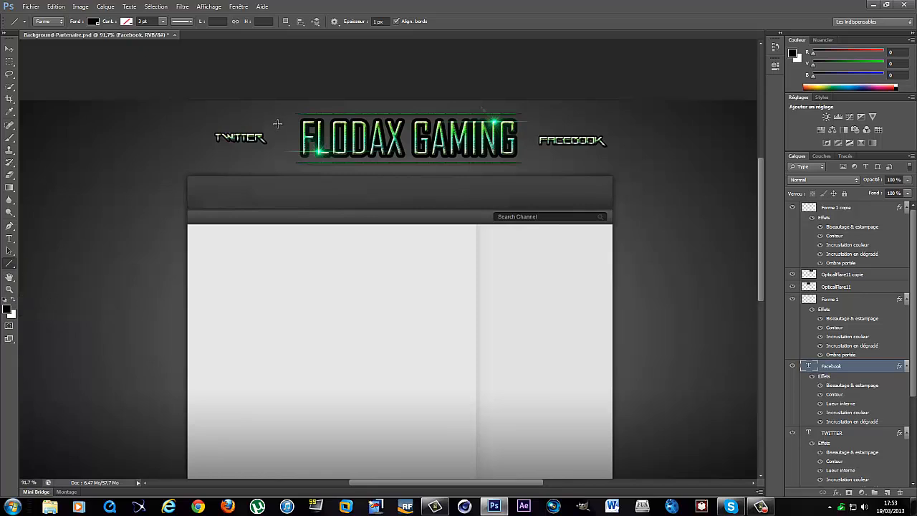
left_click_drag(277, 124, 278, 152)
left_click_drag(277, 153, 277, 154)
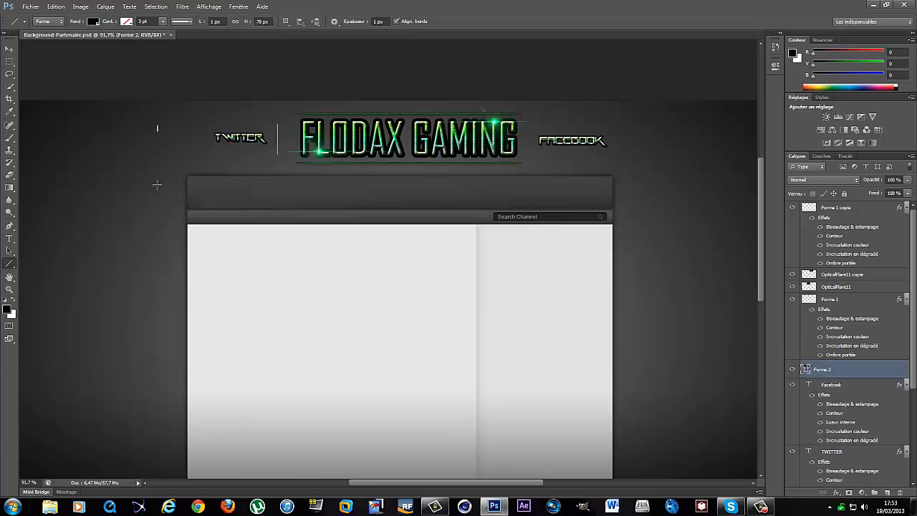
left_click_drag(158, 127, 156, 197)
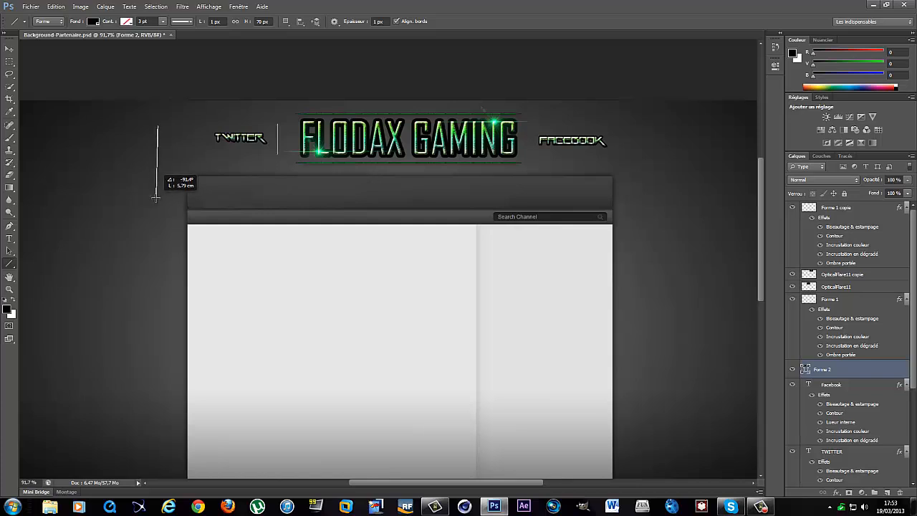
mouse_move(156, 197)
left_mouse_down()
mouse_move(151, 117)
mouse_move(161, 113)
mouse_move(127, 184)
mouse_move(138, 195)
mouse_move(163, 183)
left_mouse_up()
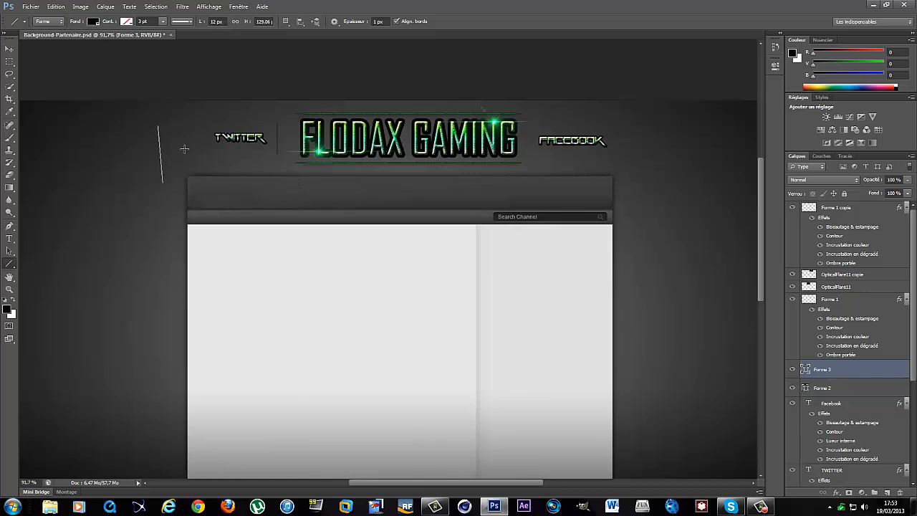
key("ctrl+z")
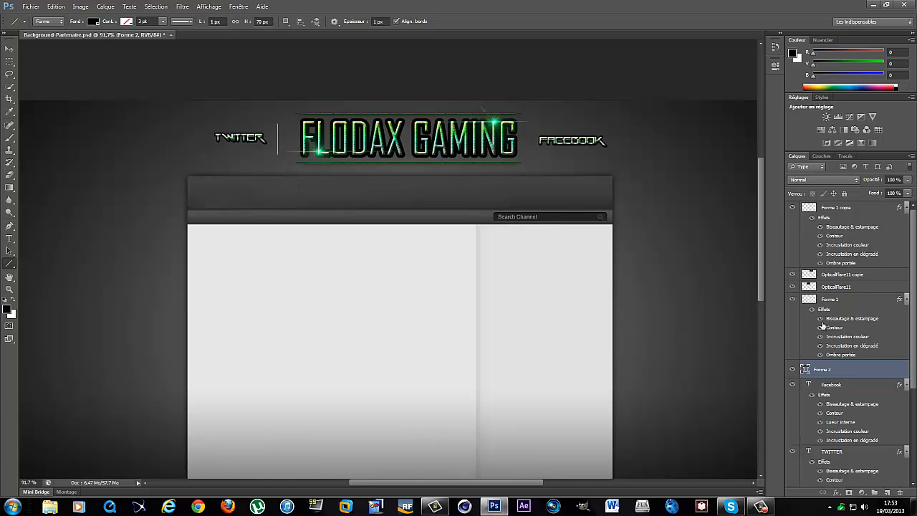
Give the vertical line's layer Biseautage & estampage with Contour and Texture, a black outer Contour, and Incrustation en dégradé
double_click(827, 369)
key("Return")
right_click(850, 369)
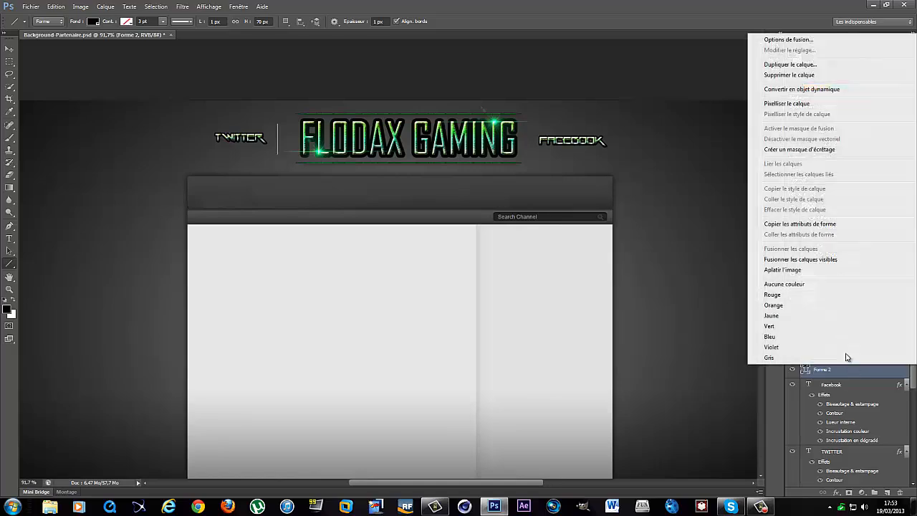
left_click(787, 41)
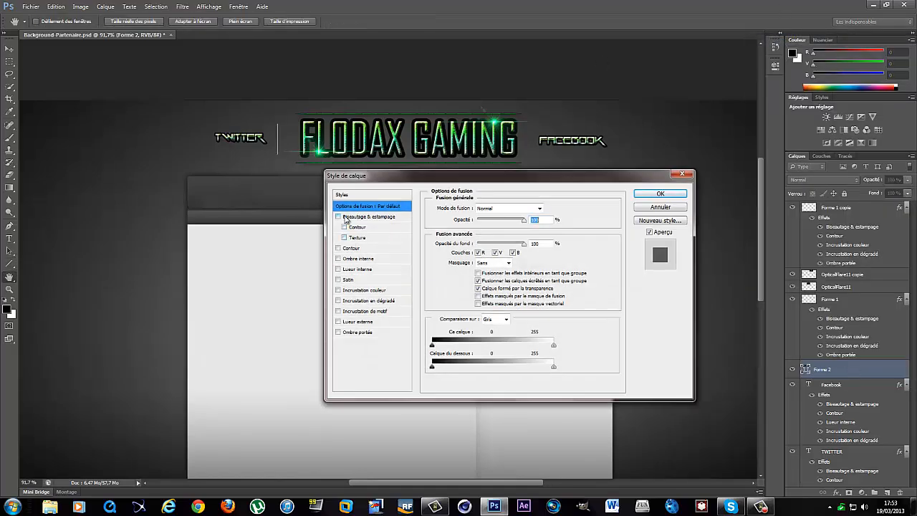
left_click(339, 216)
left_click(344, 227)
left_click(344, 237)
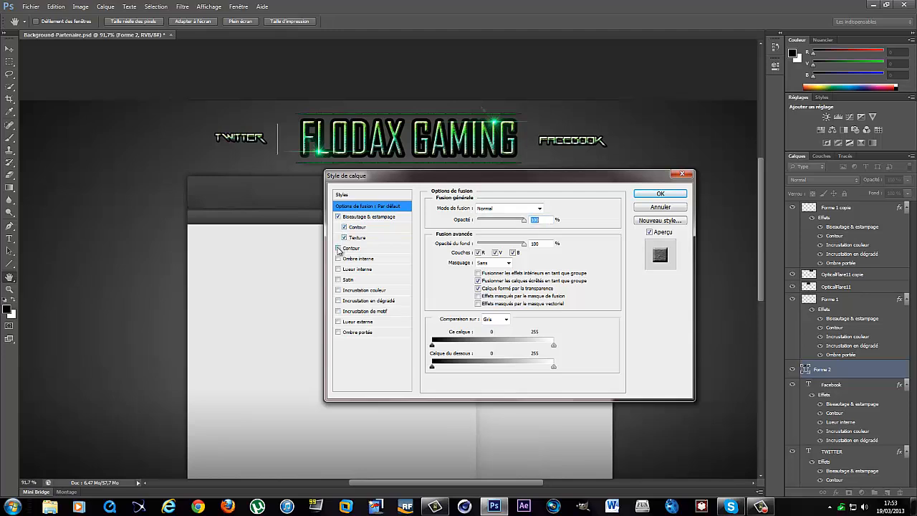
left_click(338, 249)
left_click(351, 249)
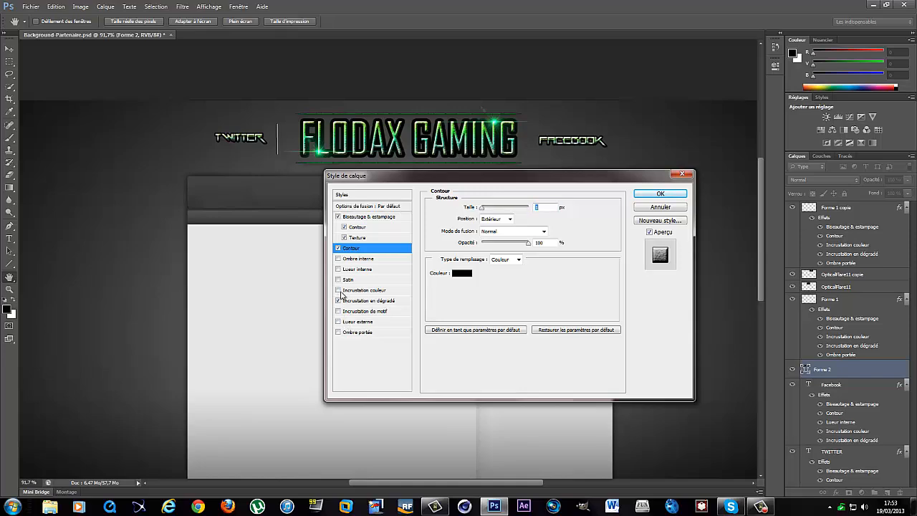
Add an Incrustation couleur effect in bright green to the vertical line and apply the layer style
left_click(338, 290)
left_click(362, 290)
left_click(555, 203)
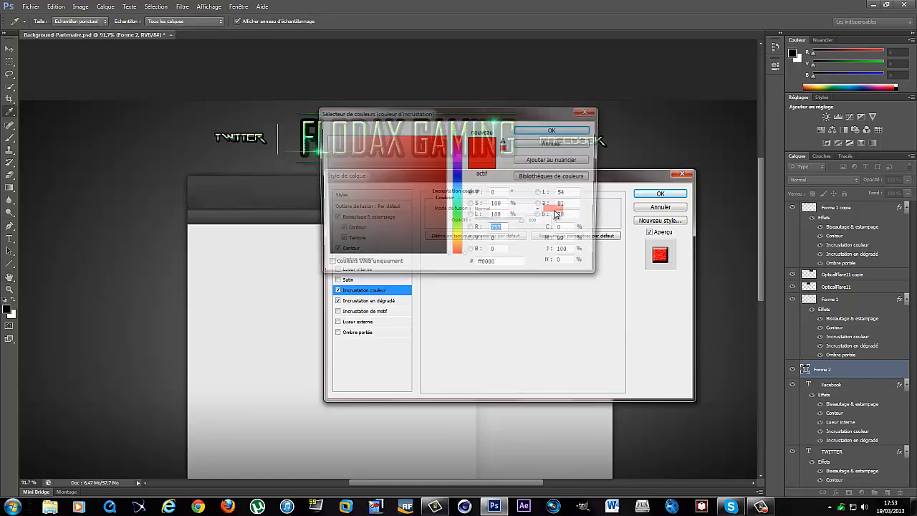
left_click(456, 206)
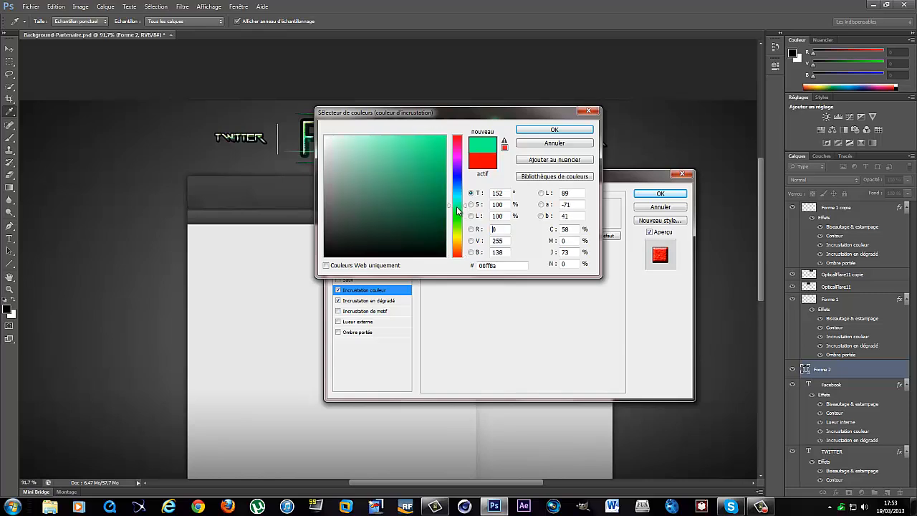
left_click(554, 130)
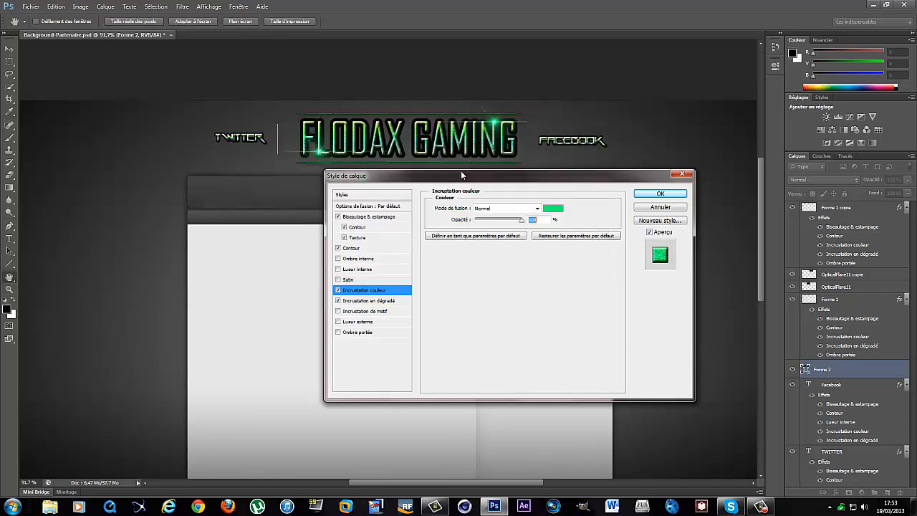
left_click(374, 302)
left_click(365, 290)
left_click(660, 193)
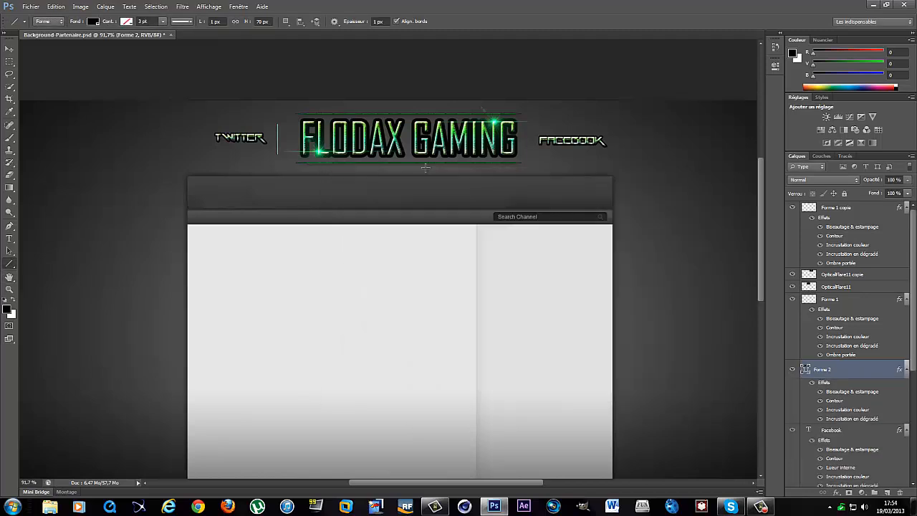
Duplicate the Forme 2 line layer and move the copy between the FLODAX GAMING title and the Facebook label
left_click(841, 431)
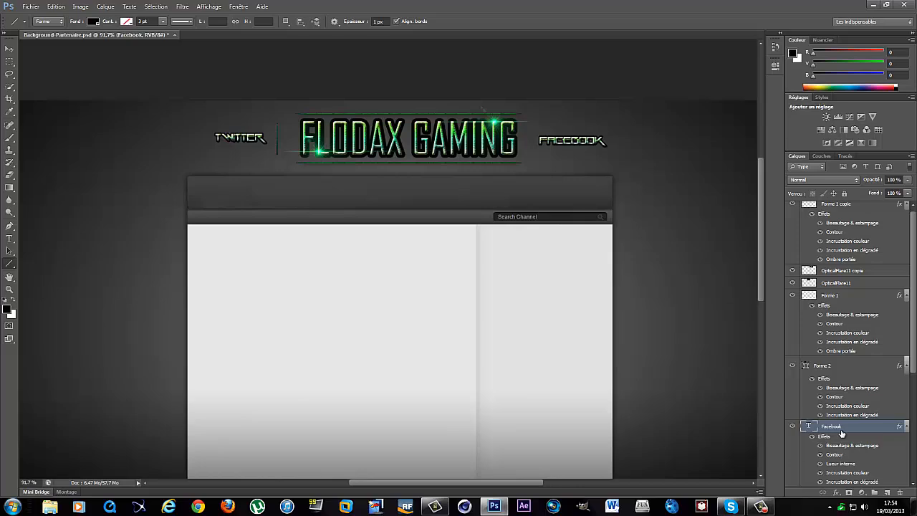
left_click(862, 366)
right_click(861, 361)
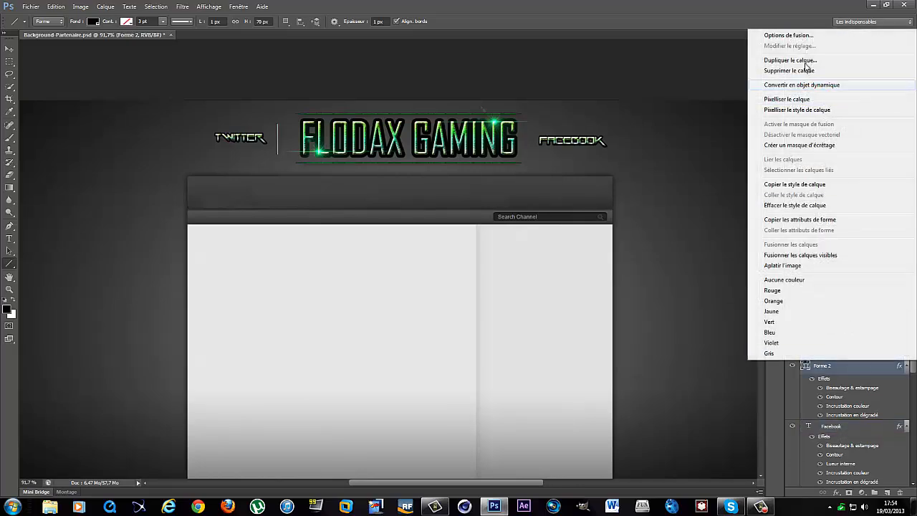
left_click(802, 61)
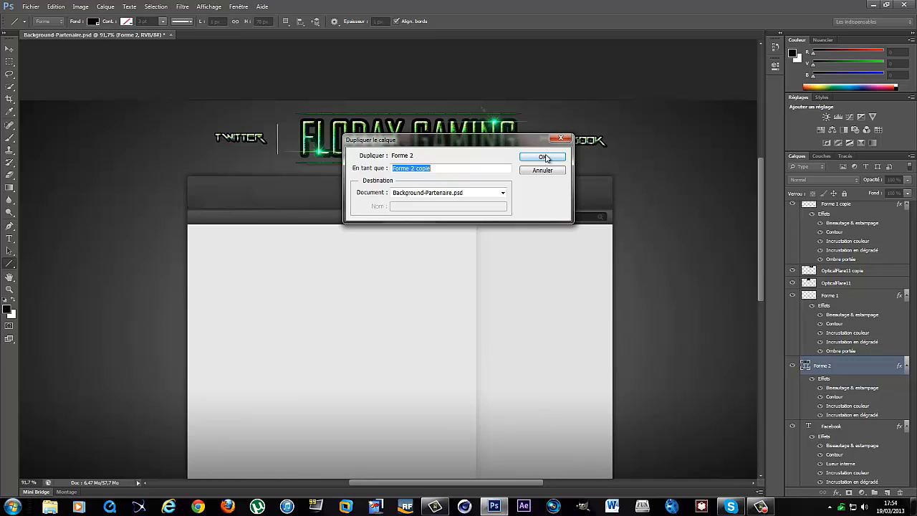
left_click(544, 157)
left_click(9, 49)
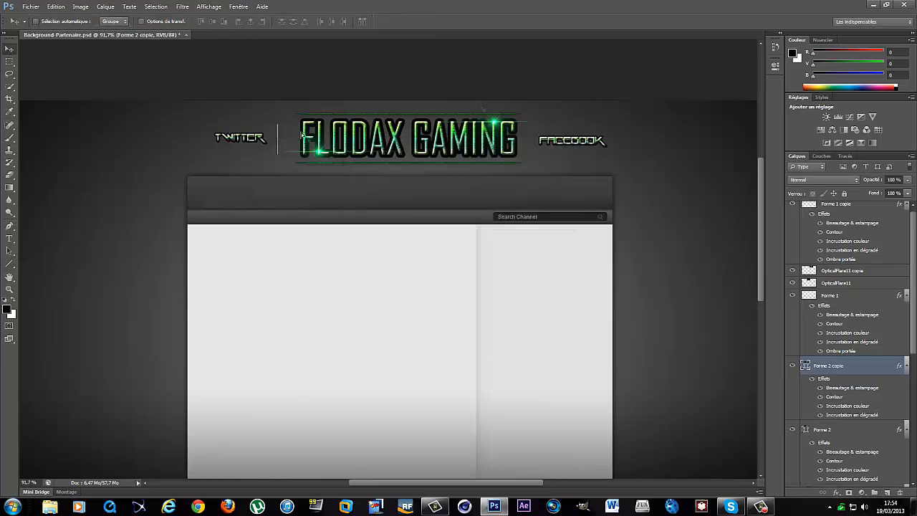
left_click_drag(302, 134, 530, 133)
Add a horizontal TUTORIAL text above the Forme 1 copie layer, in the dark area on the TWITTER side of the channel frame
scroll(122, 141, "down", 5)
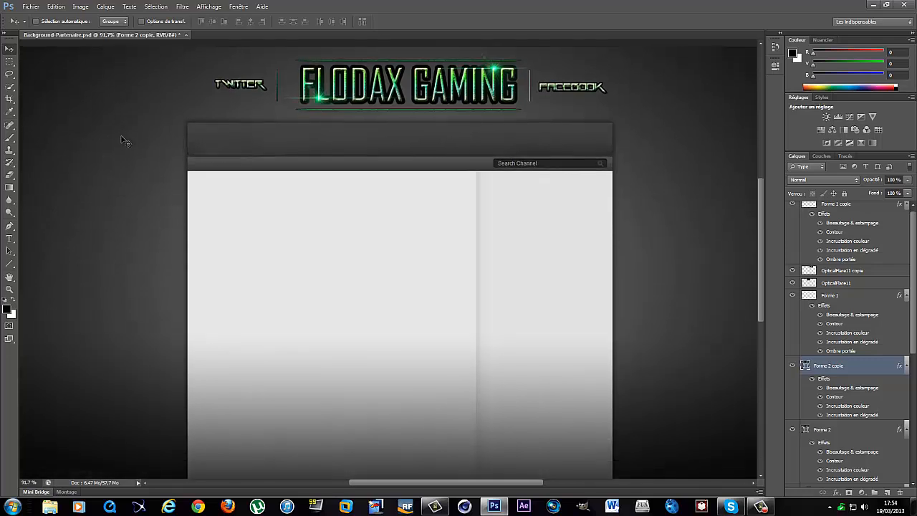
scroll(122, 141, "up", 5)
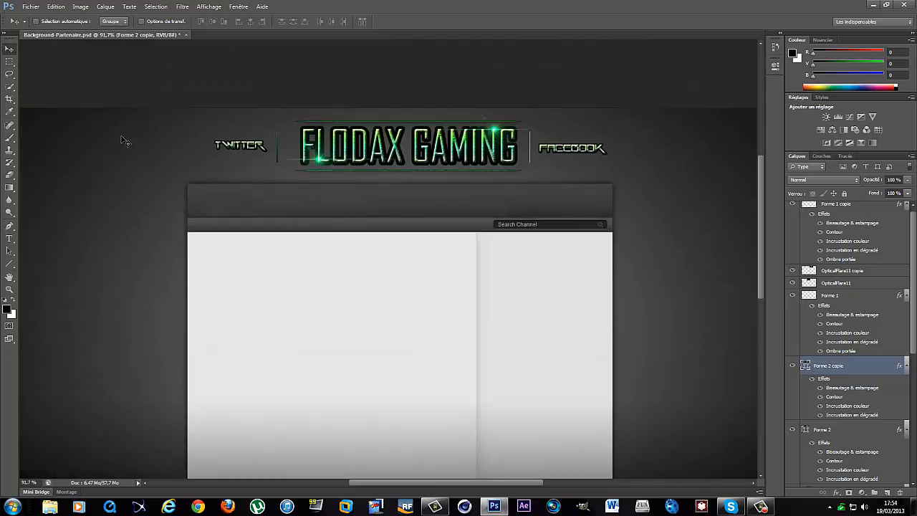
scroll(193, 75, "down", 3)
scroll(193, 75, "down", 2)
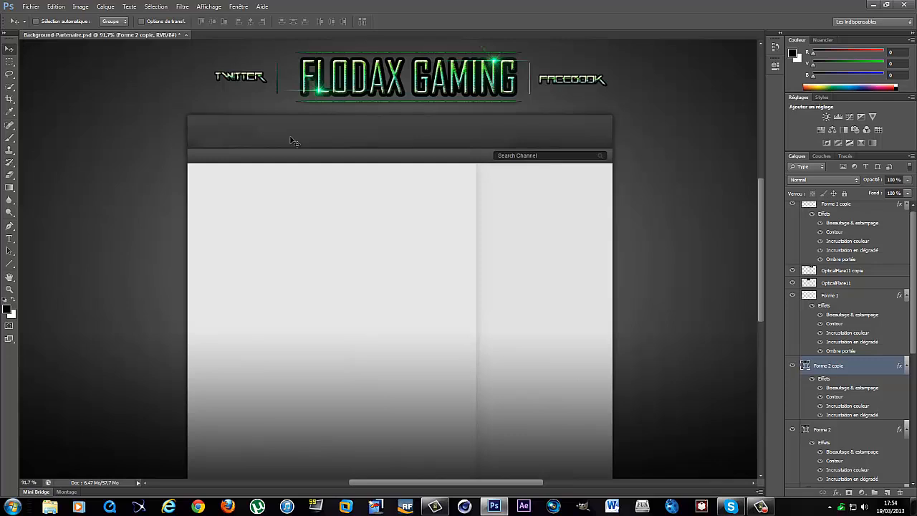
scroll(846, 297, "up", 1)
left_click(843, 209)
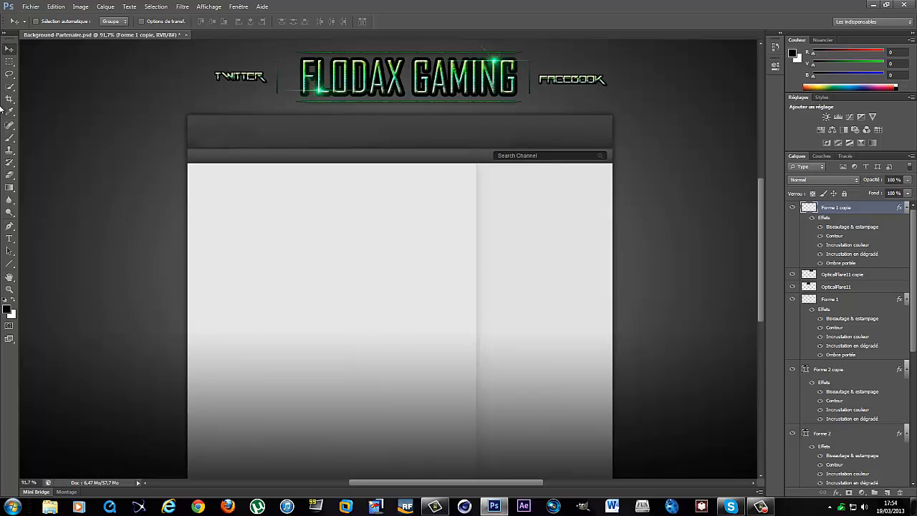
left_click(10, 240)
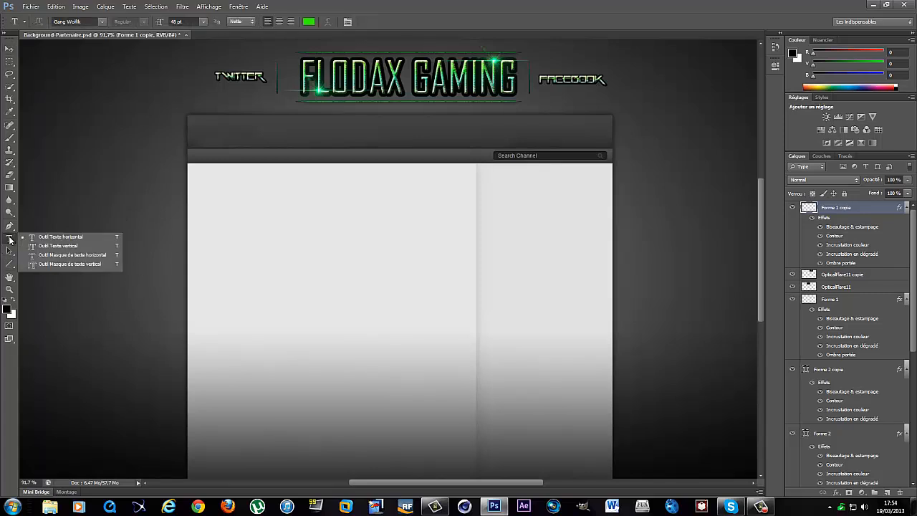
left_click(78, 239)
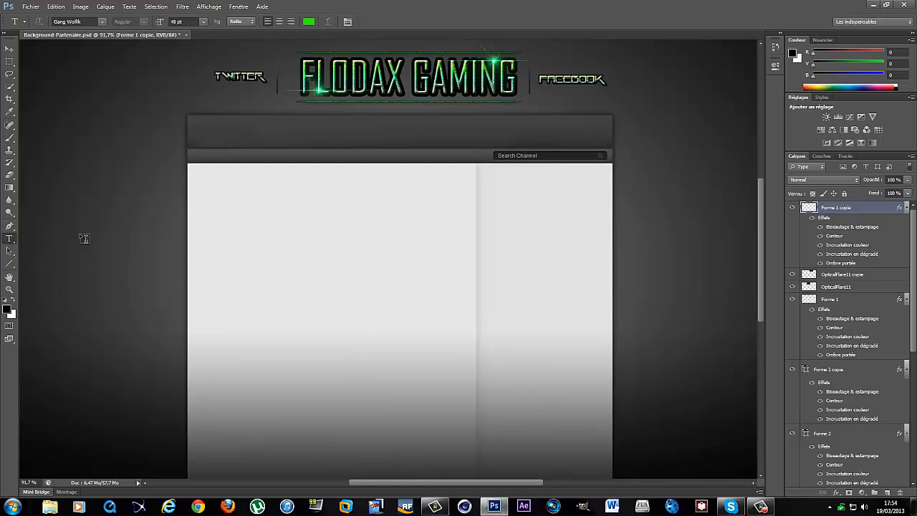
left_click(54, 166)
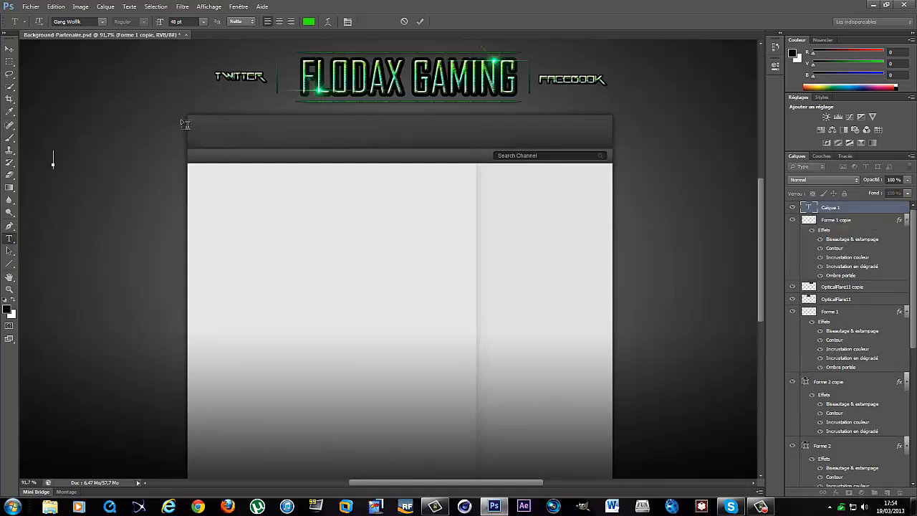
type("TUTORIAL")
Change the TUTORIAL text's font to Slant and nudge it slightly up and towards the channel frame
left_click_drag(104, 162, 47, 159)
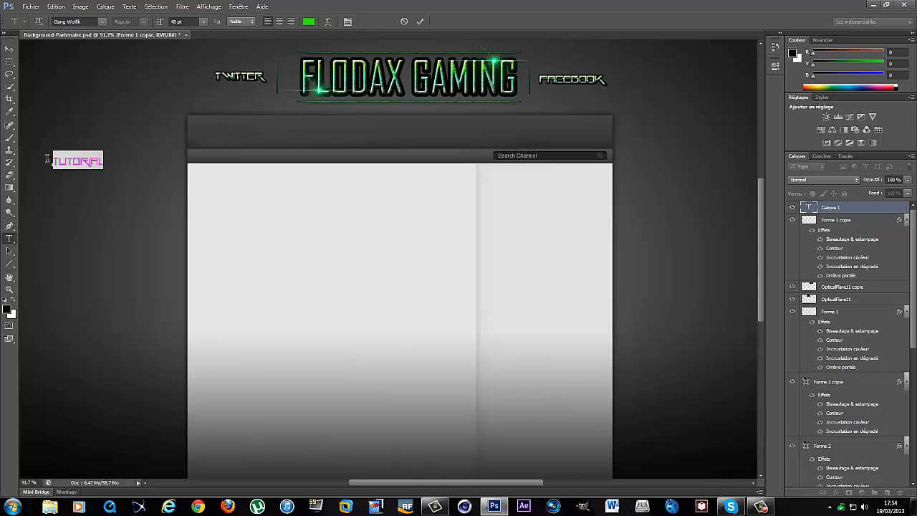
left_click(105, 24)
left_click_drag(201, 147, 208, 46)
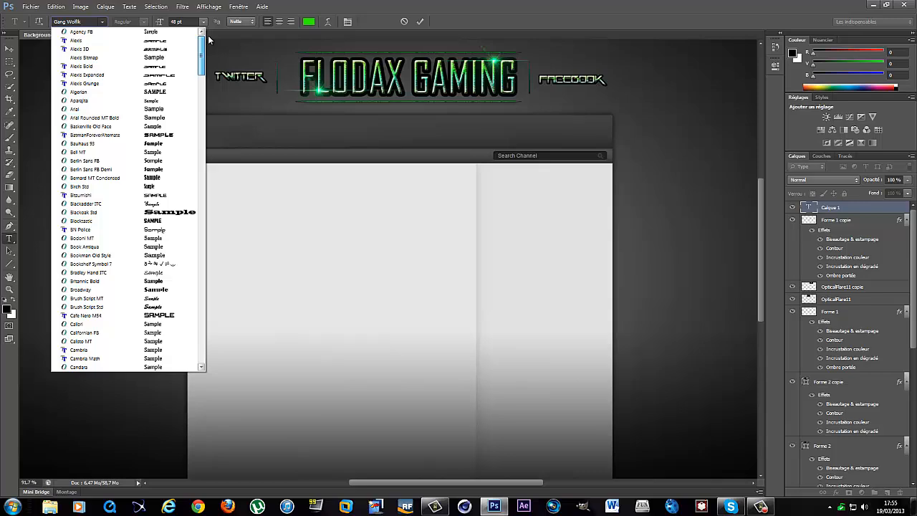
left_click_drag(203, 43, 234, 217)
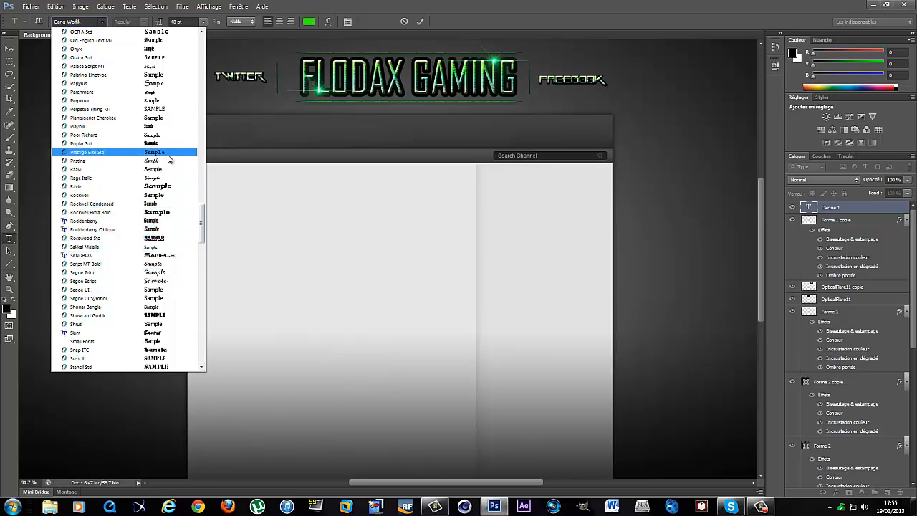
left_click(144, 333)
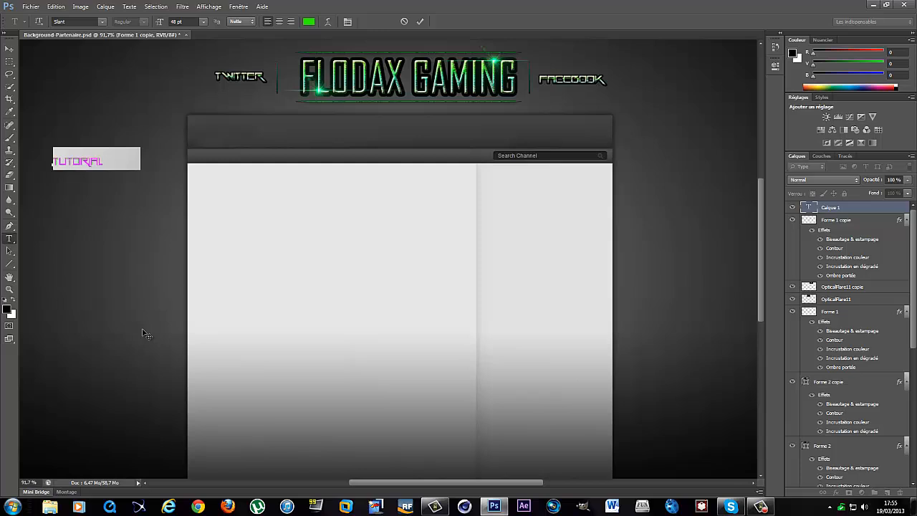
left_click(9, 48)
left_click_drag(96, 153, 107, 148)
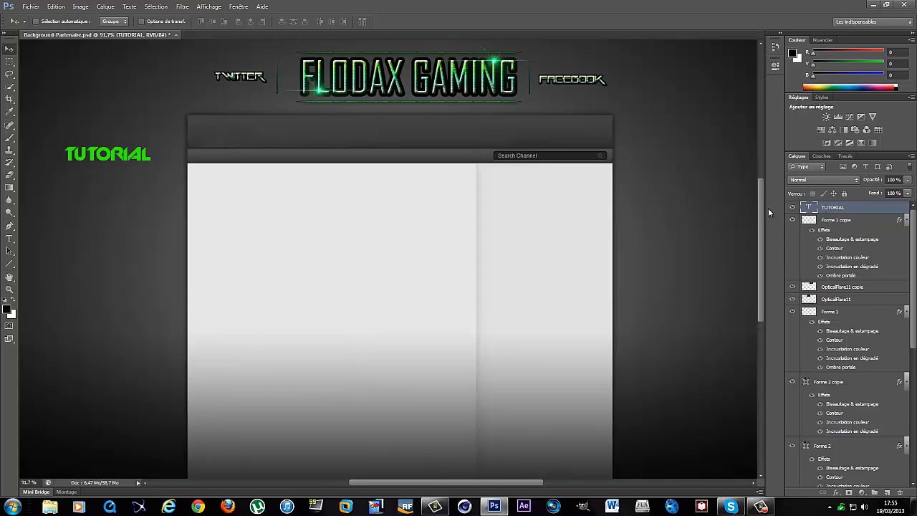
Add a black outer Contour effect to the TUTORIAL layer and increase its size slightly
right_click(818, 212)
left_click(834, 500)
left_click(836, 493)
left_click(804, 403)
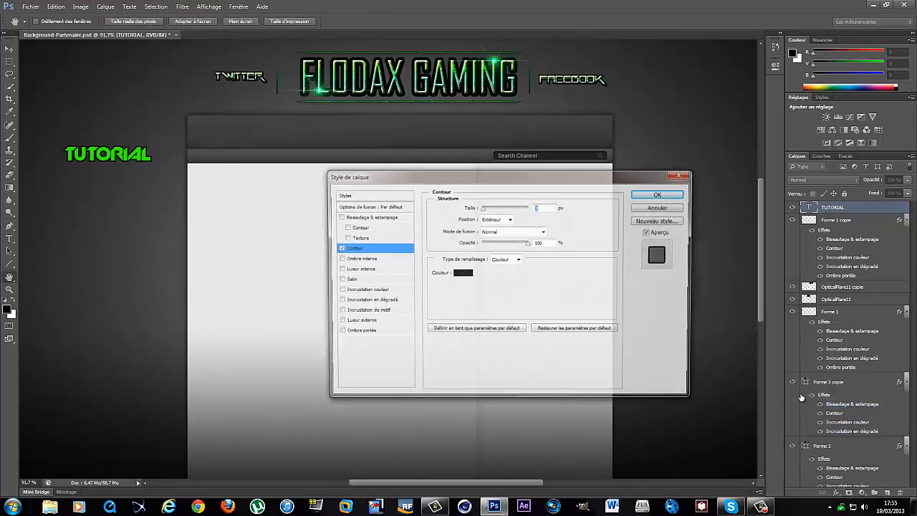
left_click_drag(485, 210, 484, 210)
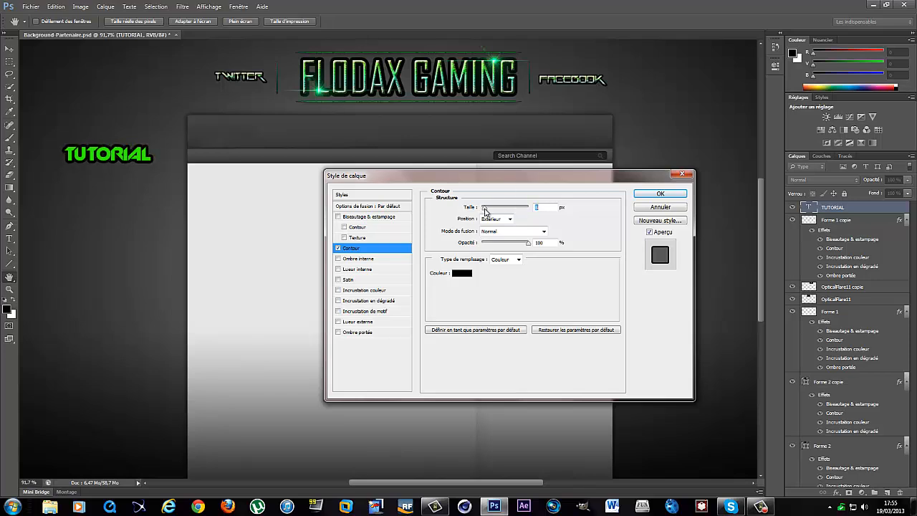
Add Biseautage & estampage with Contour and Texture plus an Ombre portée to the TUTORIAL layer, using the near-white texture pattern
left_click(345, 227)
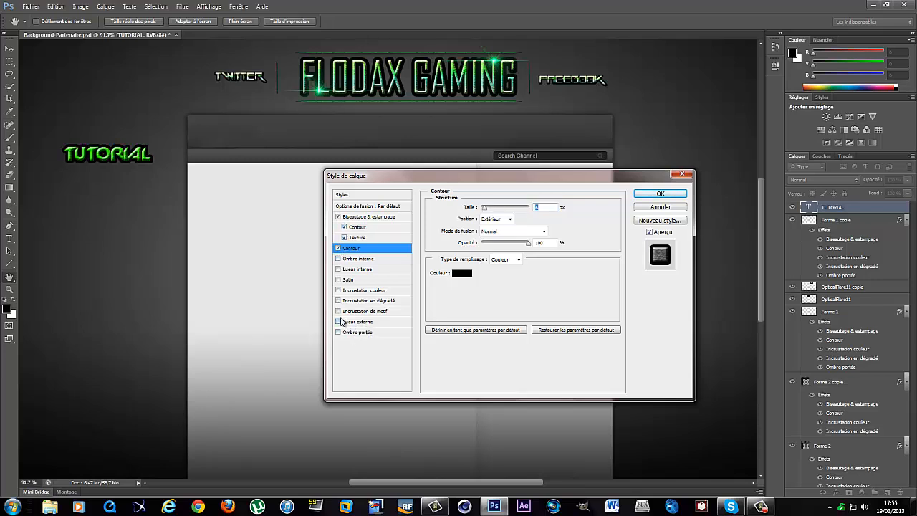
left_click(360, 240)
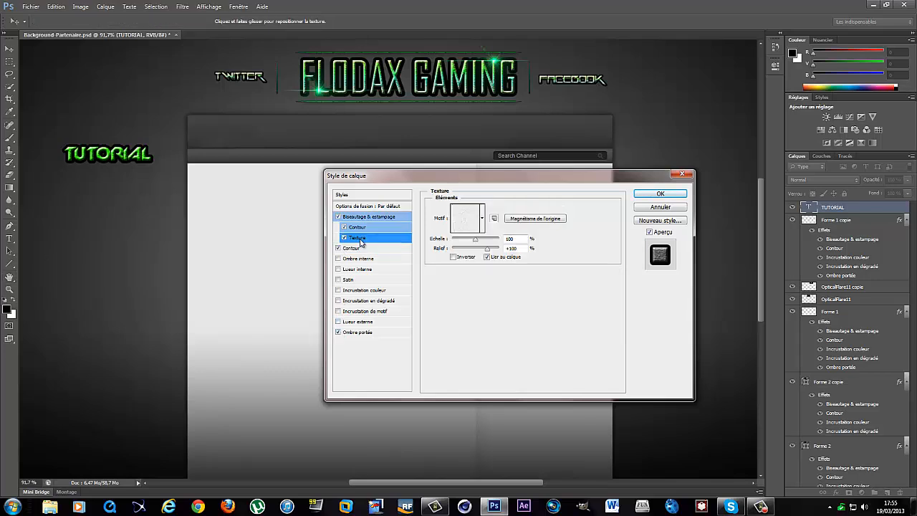
left_click(482, 229)
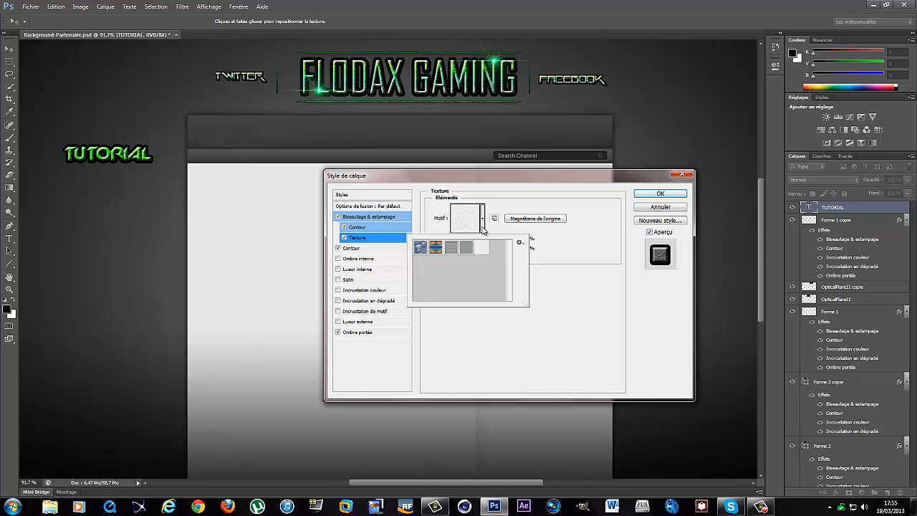
left_click(467, 248)
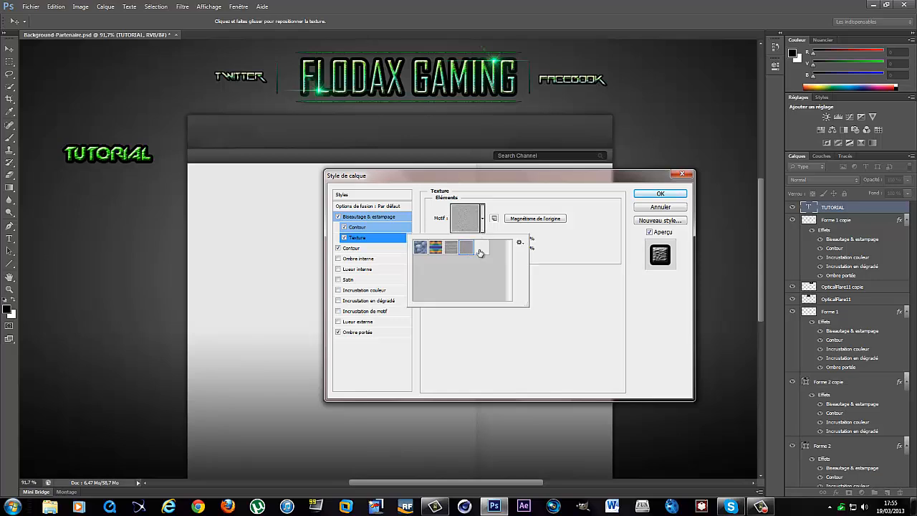
left_click(481, 249)
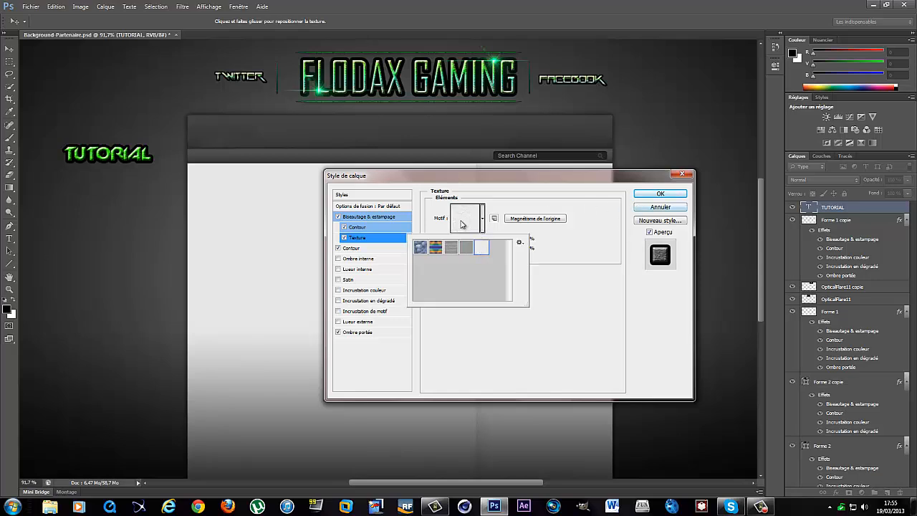
Enable the Incrustation en dégradé and Incrustation de motif effects on the TUTORIAL layer, keeping the black-to-white linear gradient
left_click(339, 305)
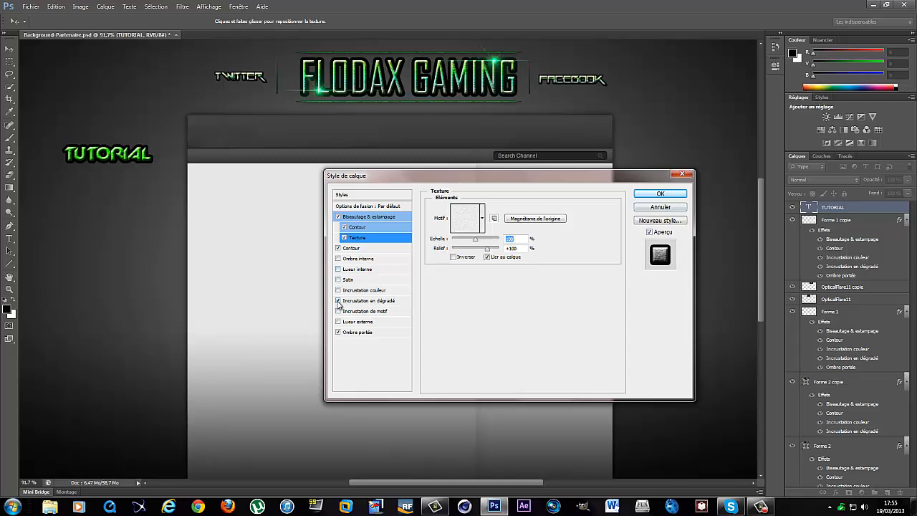
left_click(339, 301)
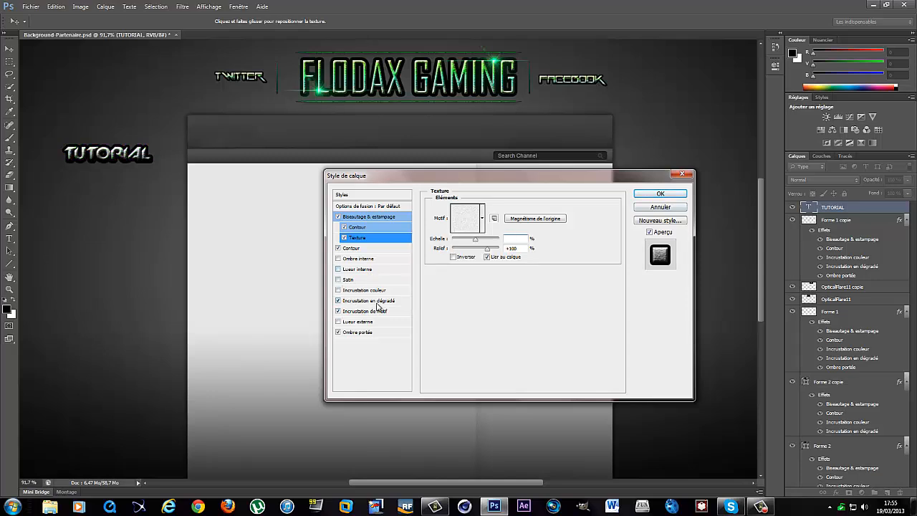
left_click(374, 302)
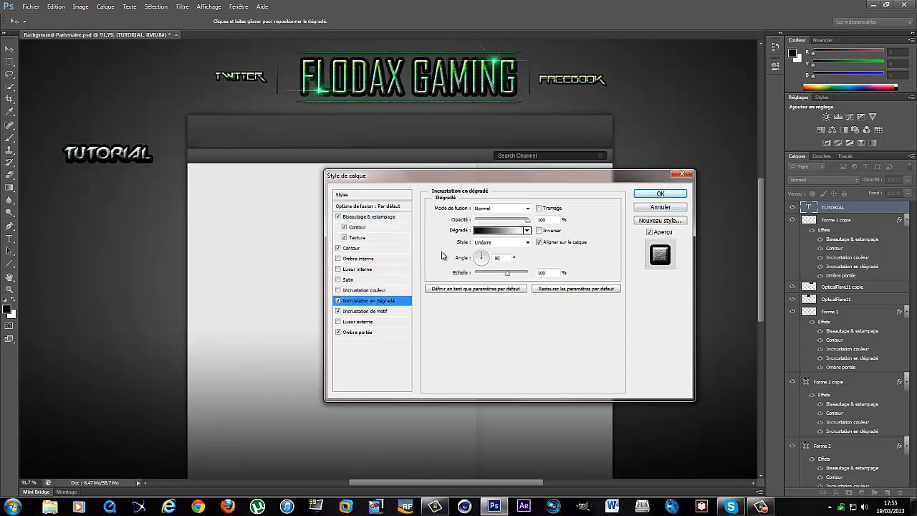
Add a green (#00ff48) Incrustation couleur to the TUTORIAL layer at about 63% opacity and apply the layer style
left_click(349, 291)
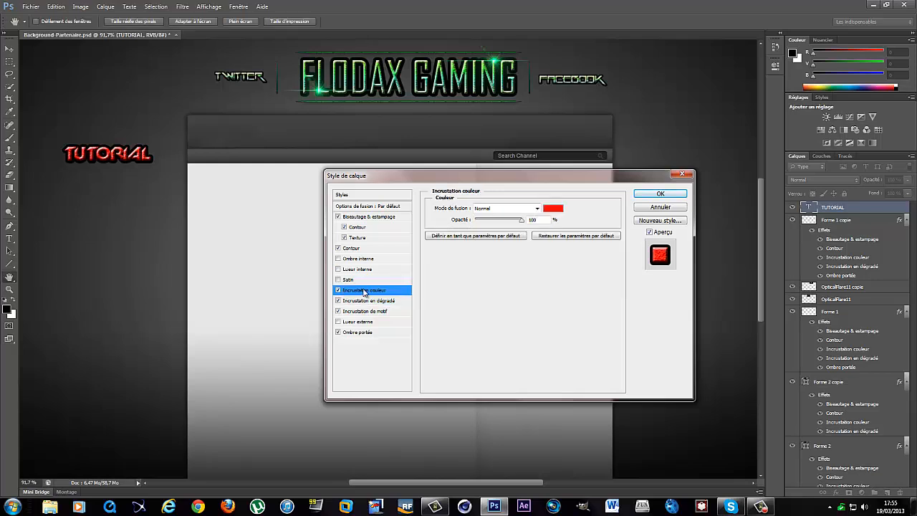
left_click(559, 209)
left_click_drag(453, 203, 459, 214)
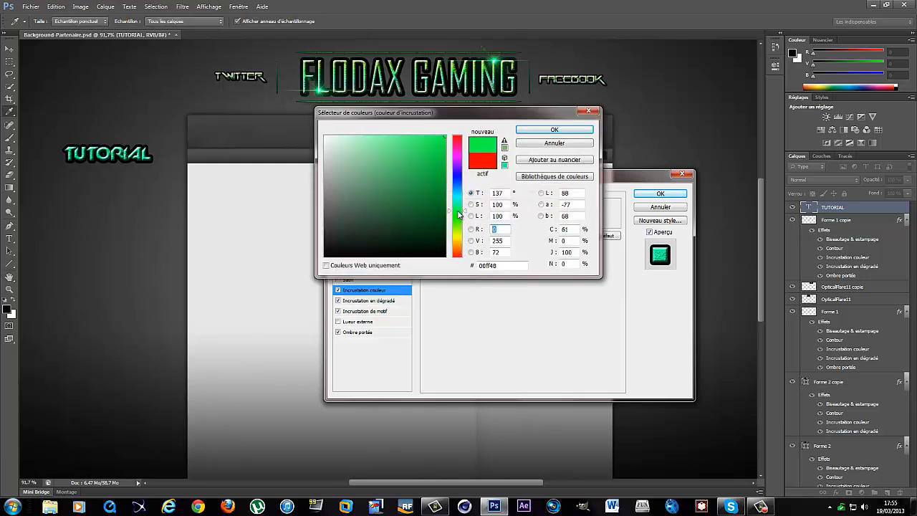
left_click(554, 130)
left_click(370, 301)
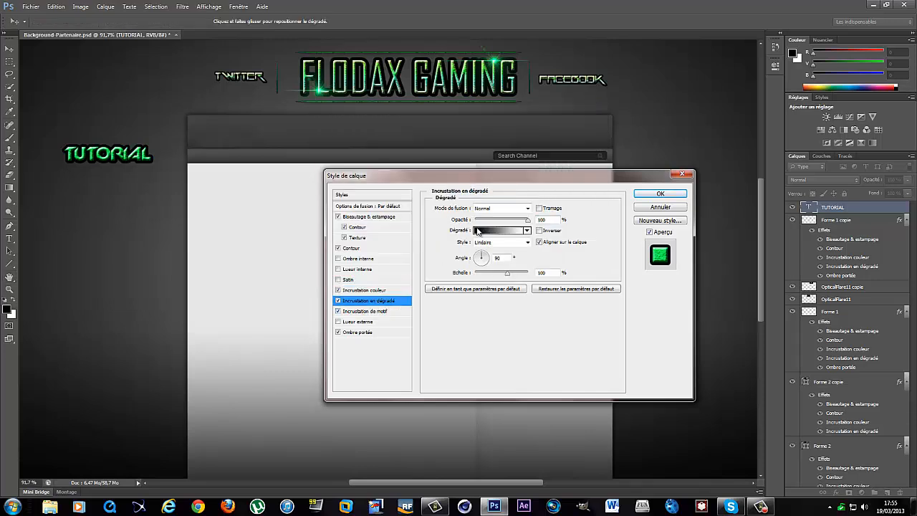
left_click(365, 289)
left_click_drag(511, 223, 506, 224)
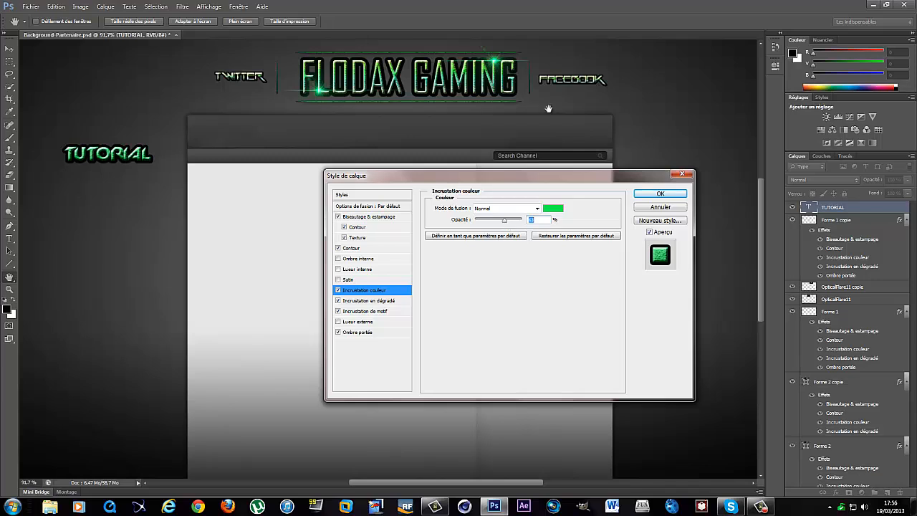
left_click(660, 194)
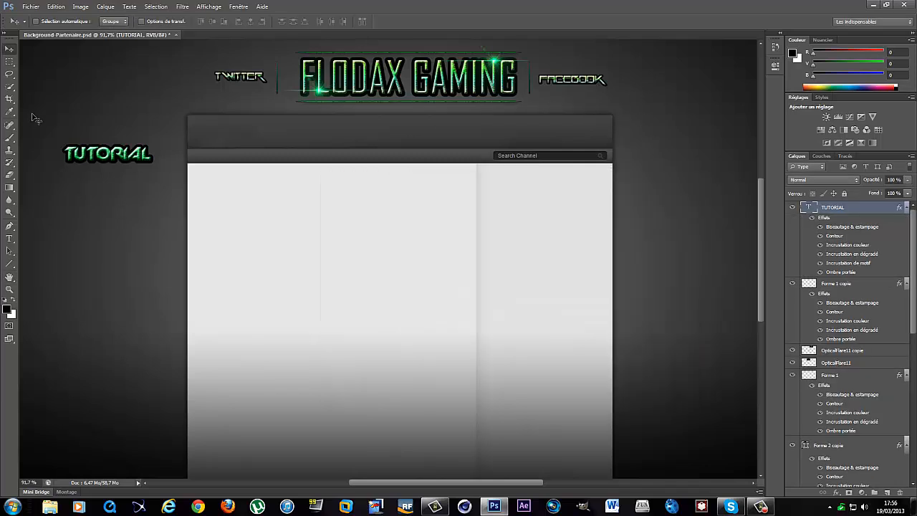
Try the Wide awake Black font on the TUTORIAL text
double_click(813, 208)
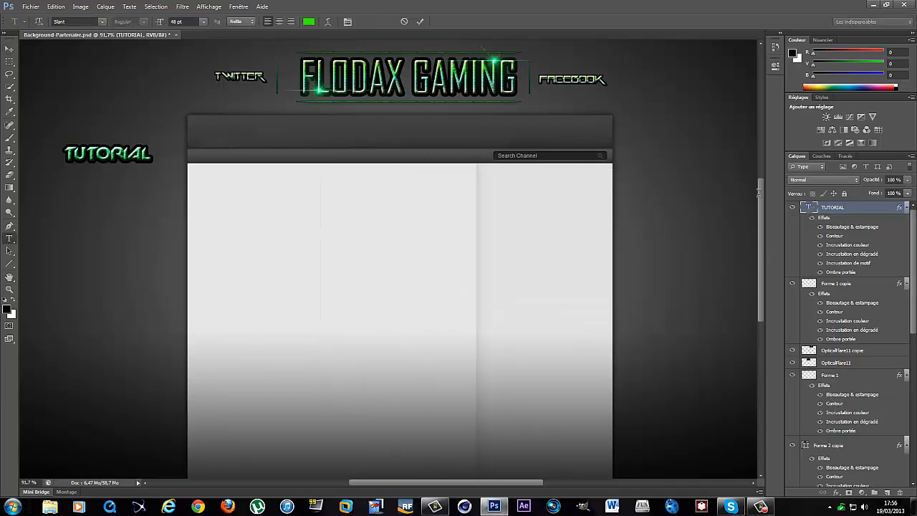
left_click(104, 22)
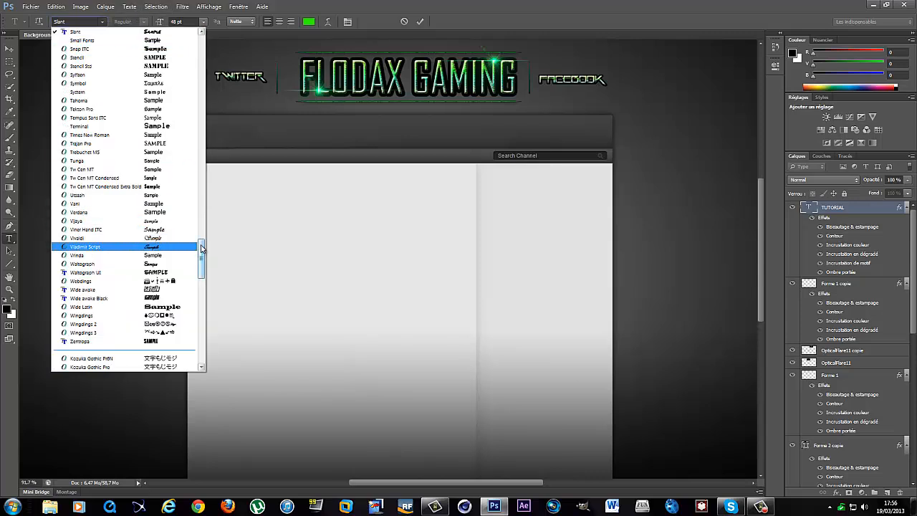
left_click(122, 299)
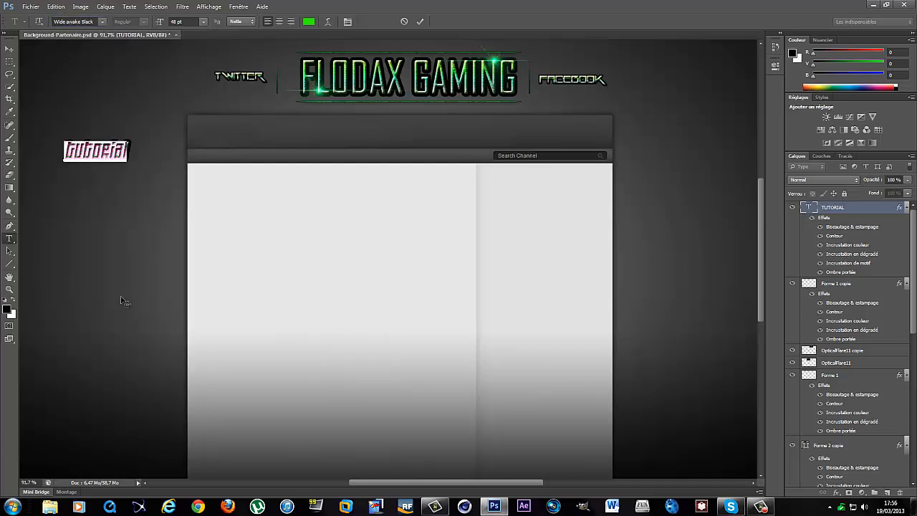
left_click(10, 47)
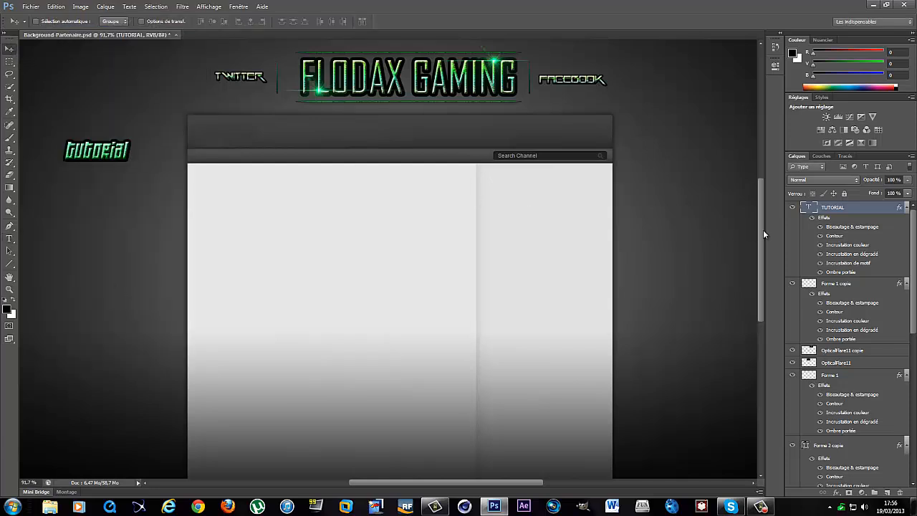
Change the TUTORIAL text's font to Roddenberry
double_click(808, 207)
left_click(102, 21)
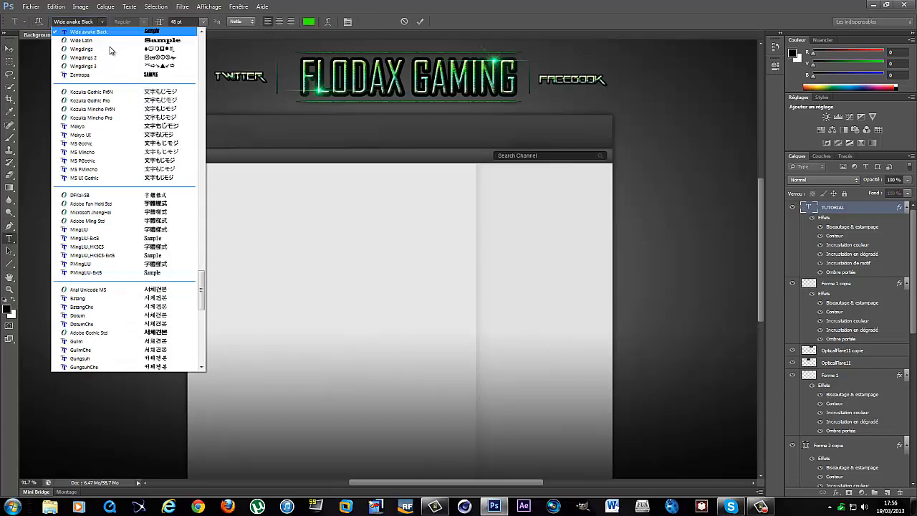
left_click_drag(201, 291, 195, 207)
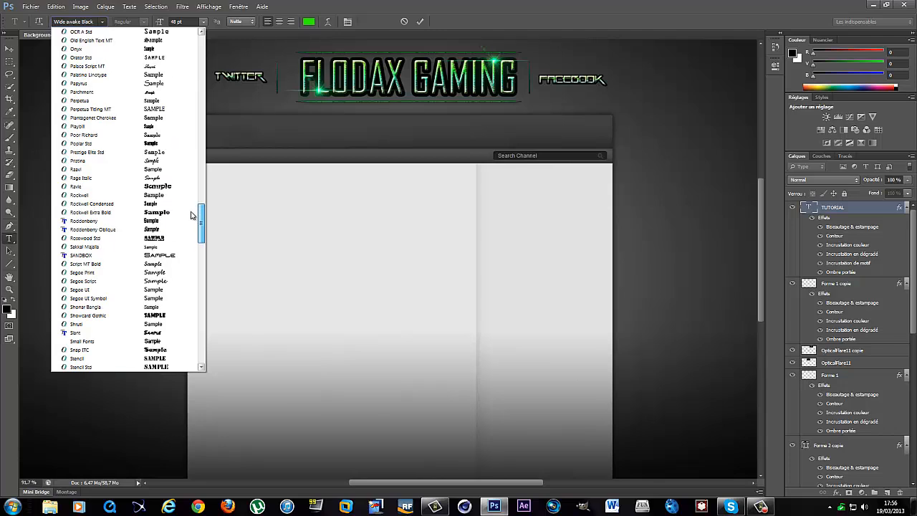
left_click(144, 213)
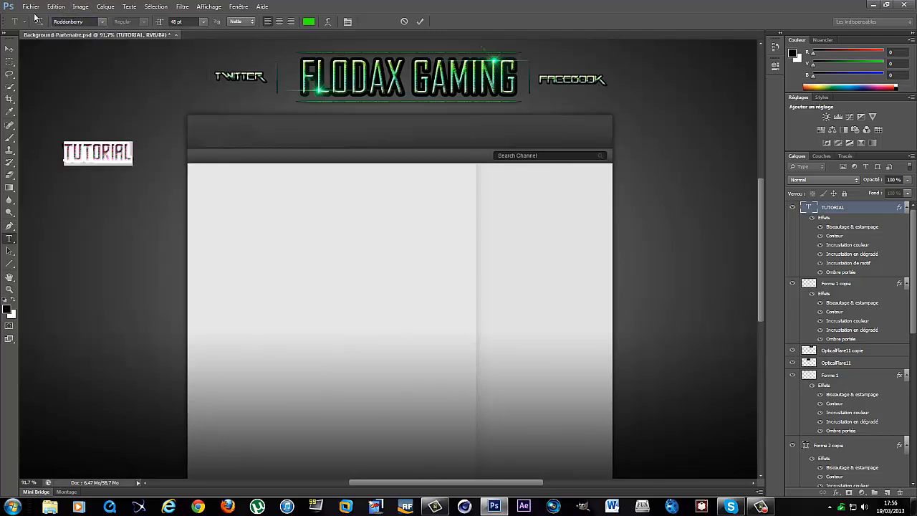
Enlarge the TUTORIAL text to 110 pt and move it down into the dark area beside the white channel content
left_click(205, 24)
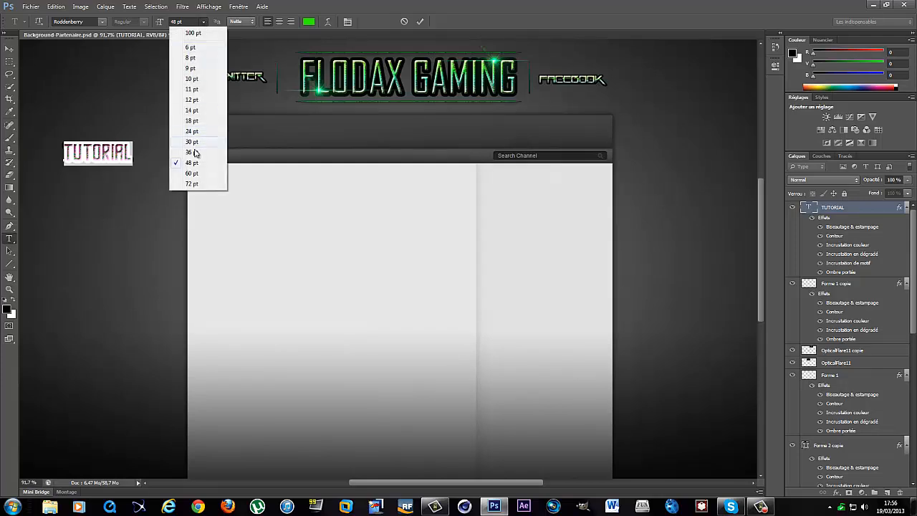
left_click(195, 185)
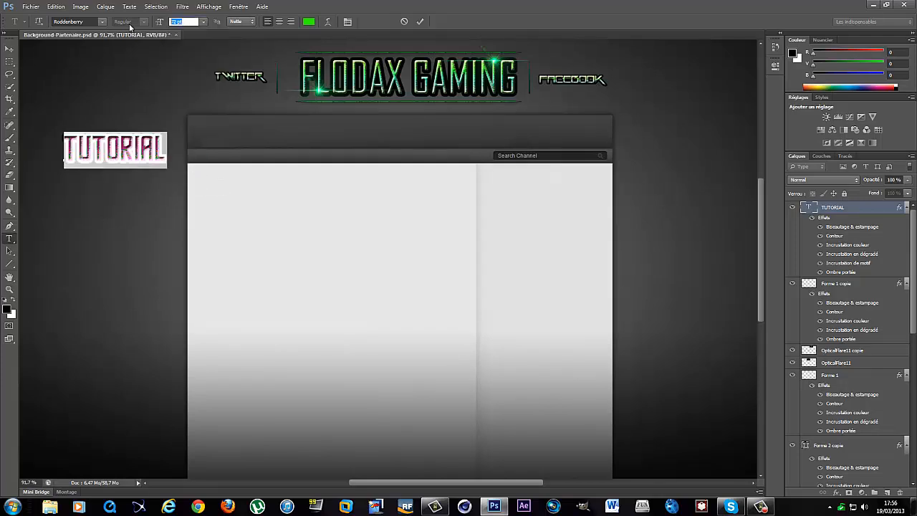
type("110")
key("Return")
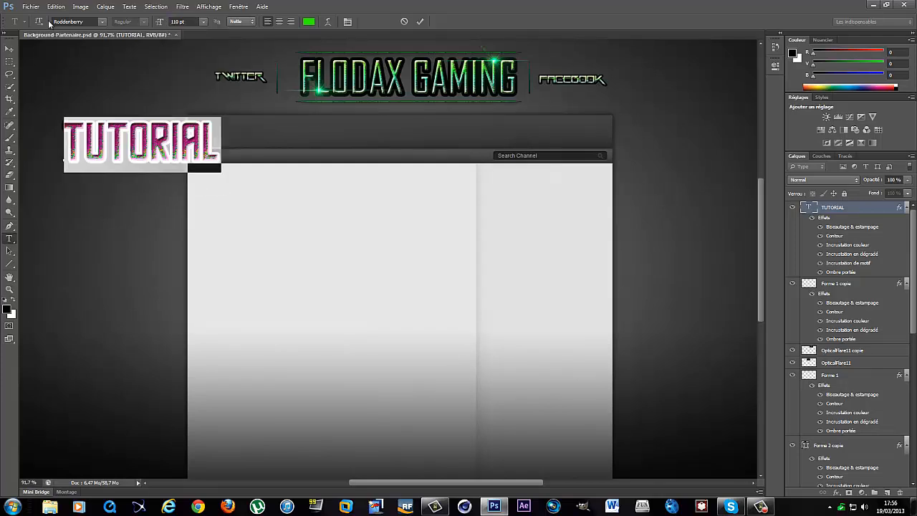
left_click(10, 46)
left_click_drag(153, 154, 117, 243)
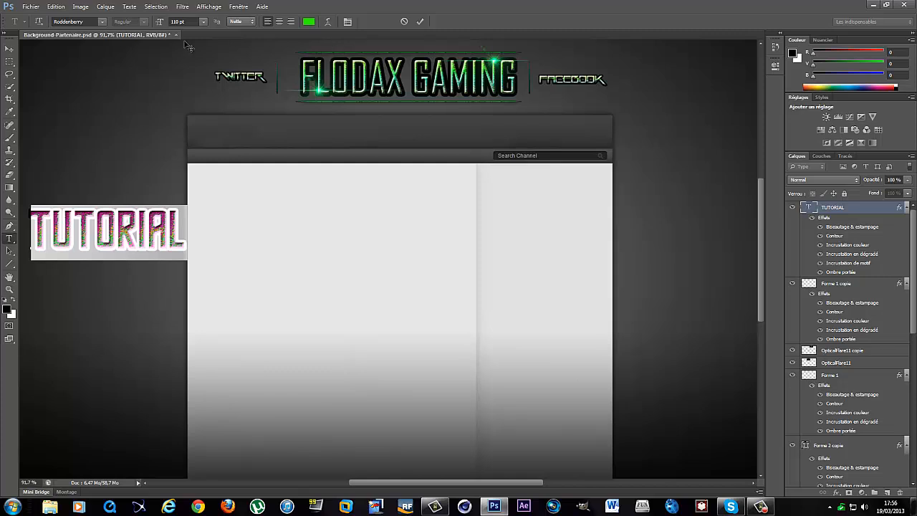
Set the TUTORIAL text size to 125 pt and nudge the text about 30 px to the right
left_click(187, 22)
type("125")
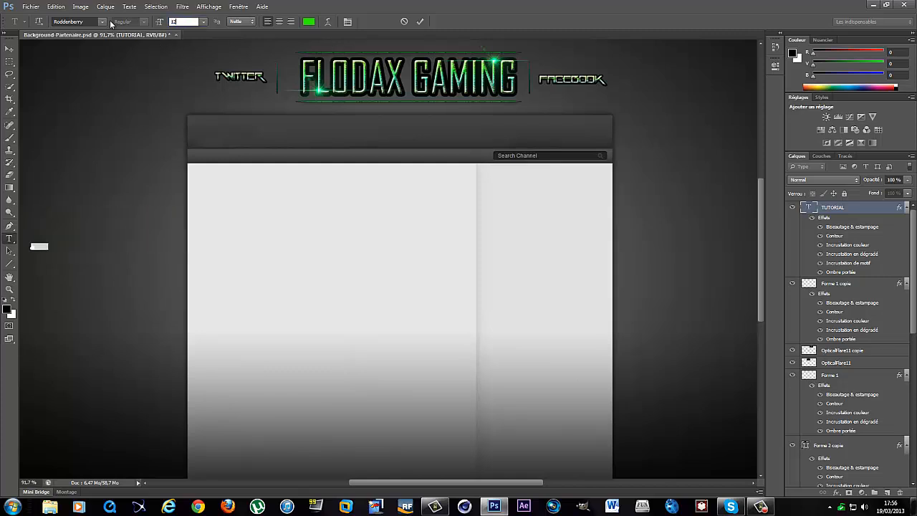
key("Return")
left_click(9, 48)
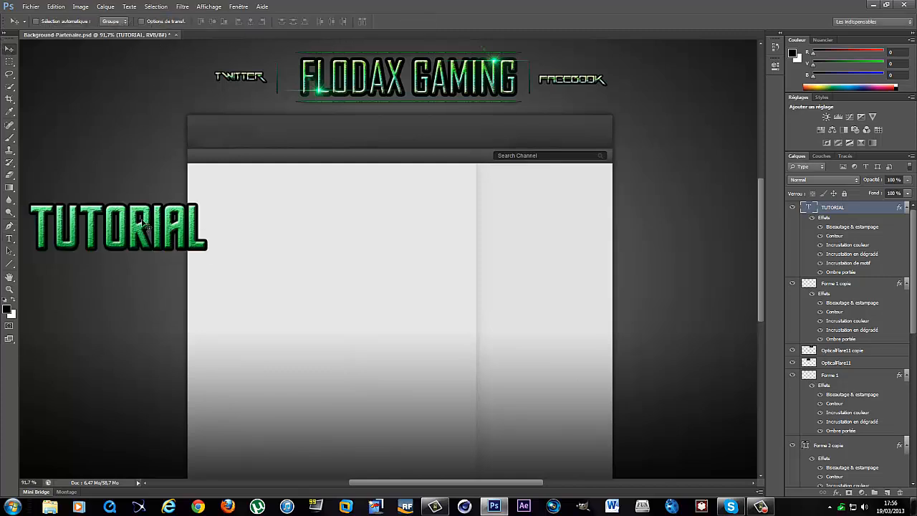
key("shift+Right")
key("shift+Right")
key("shift+Right")
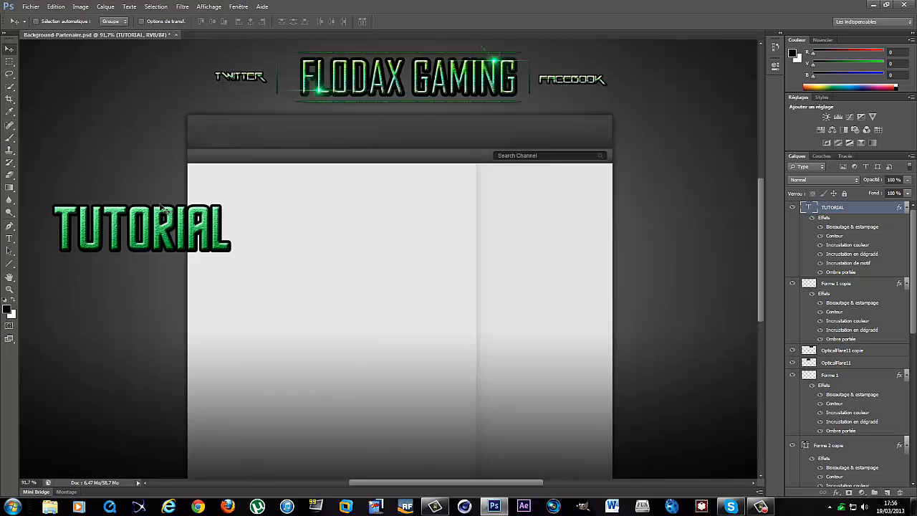
Rotate the TUTORIAL text 90° counter-clockwise and place it vertically just outside the left edge of the white channel content
left_click(56, 7)
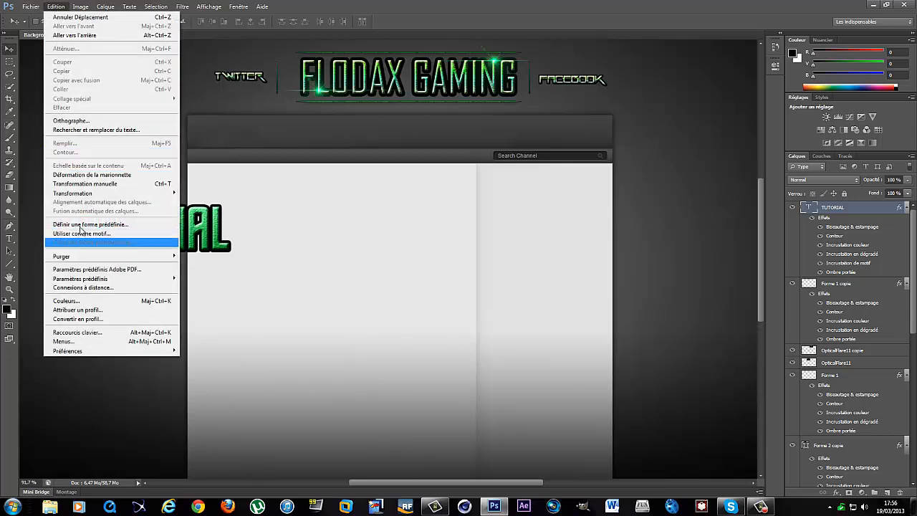
mouse_move(92, 194)
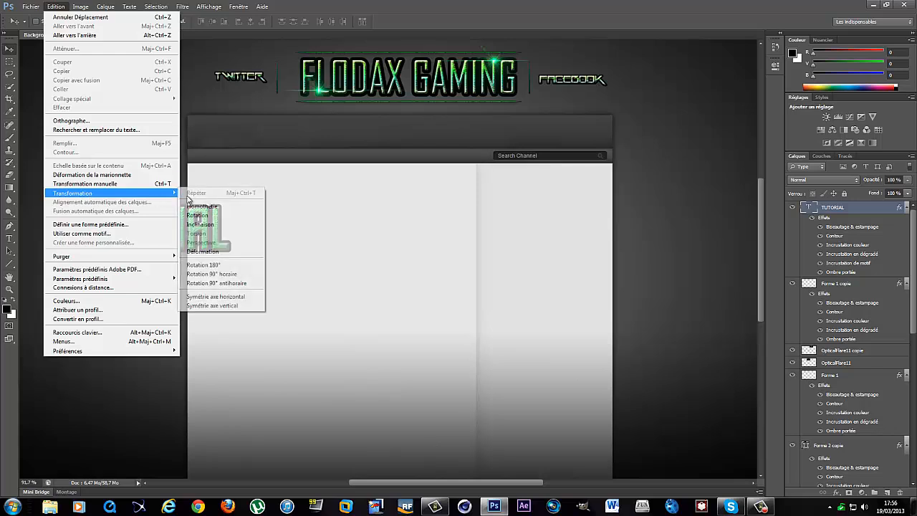
left_click(198, 215)
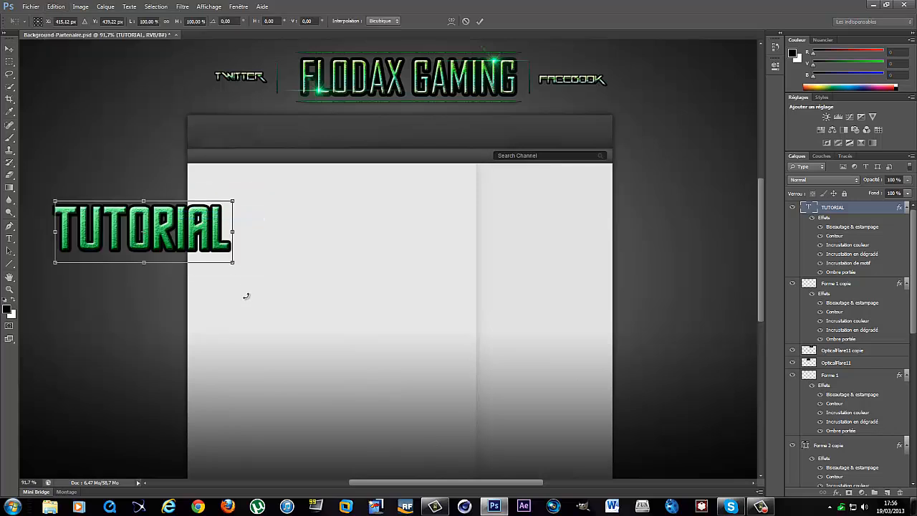
left_click_drag(246, 295, 226, 97)
left_click(12, 51)
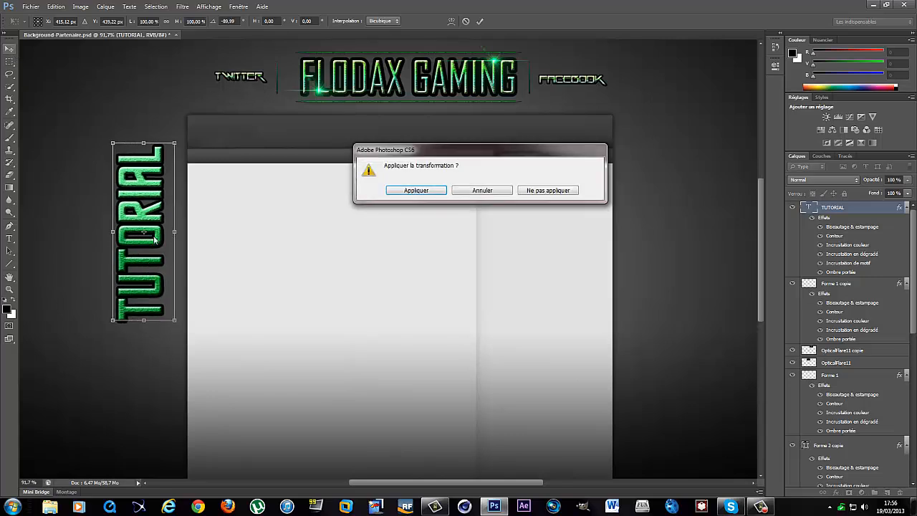
left_click(417, 191)
left_click_drag(144, 205, 159, 220)
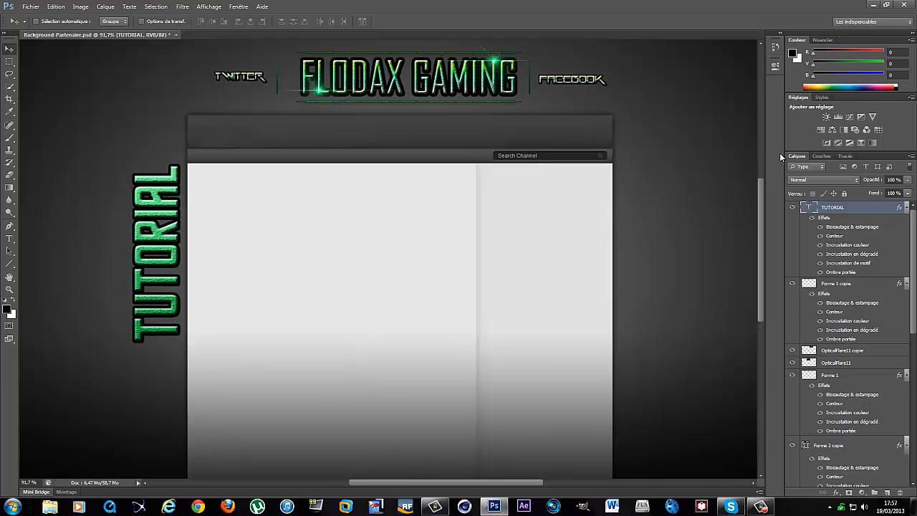
Duplicate the TUTORIAL layer as TUTORIAL copie and move the copy to the opposite side of the channel frame at the same height
right_click(824, 208)
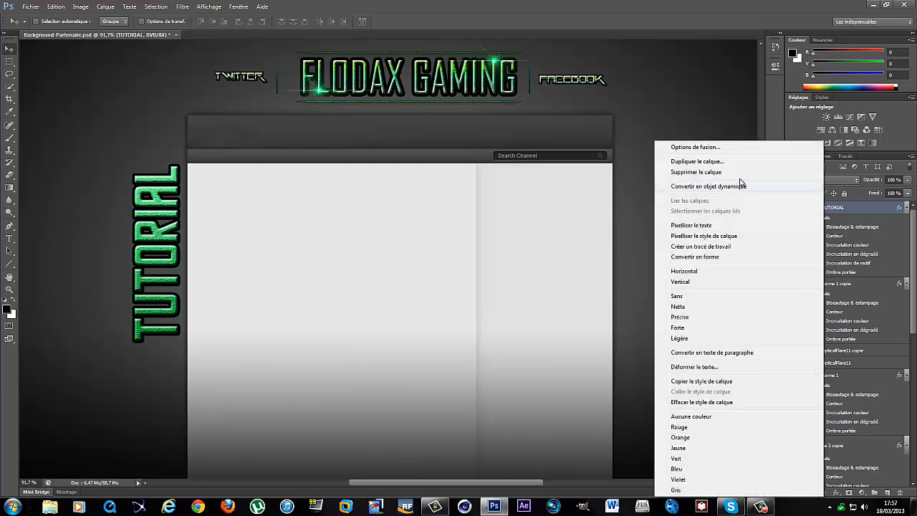
left_click(728, 167)
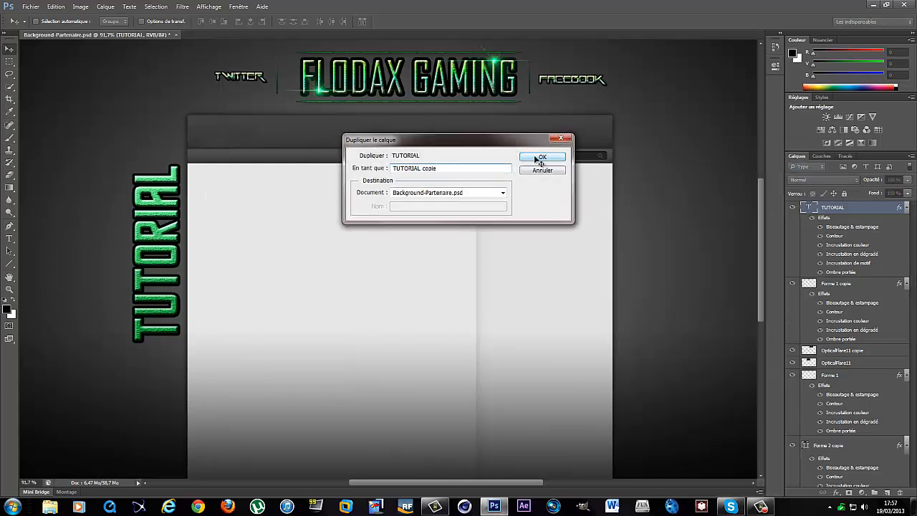
left_click(539, 157)
left_click_drag(179, 264, 660, 260)
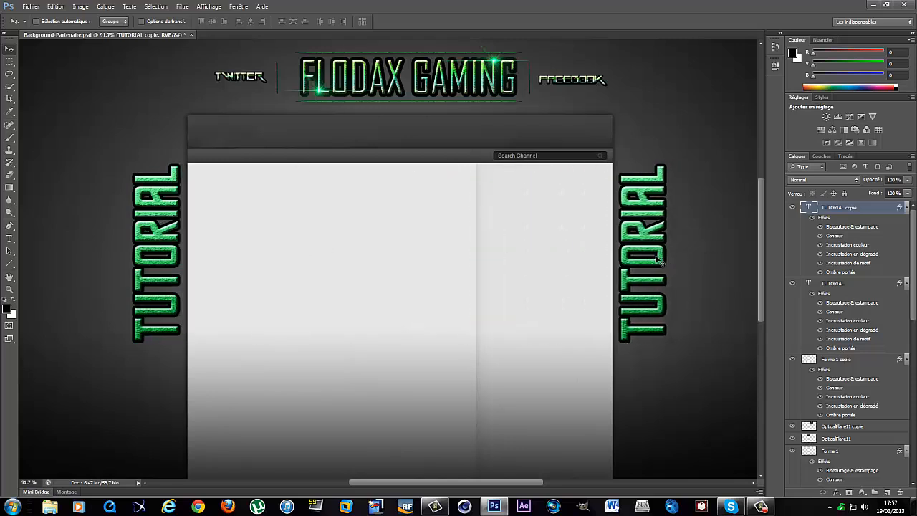
Rotate the TUTORIAL copie text about 180° so it reads downward, and nudge it closer to the channel frame
left_click(61, 6)
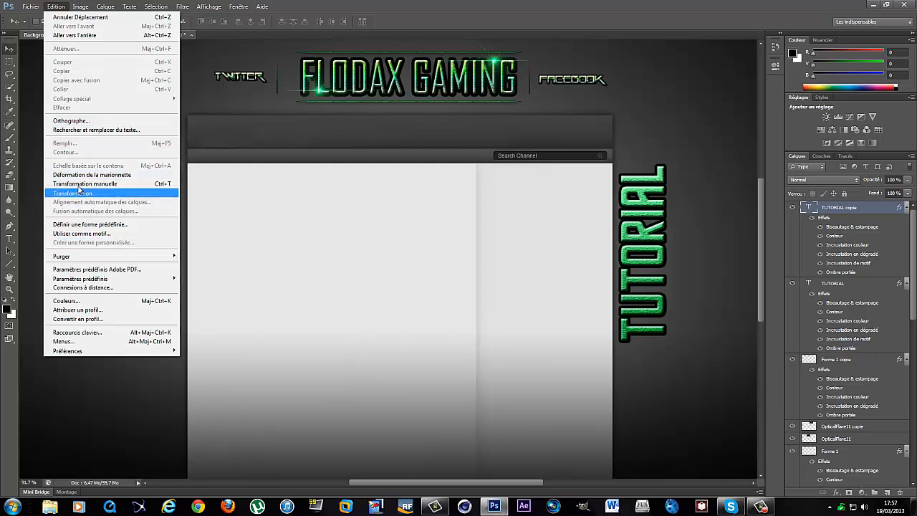
mouse_move(79, 191)
left_click(222, 216)
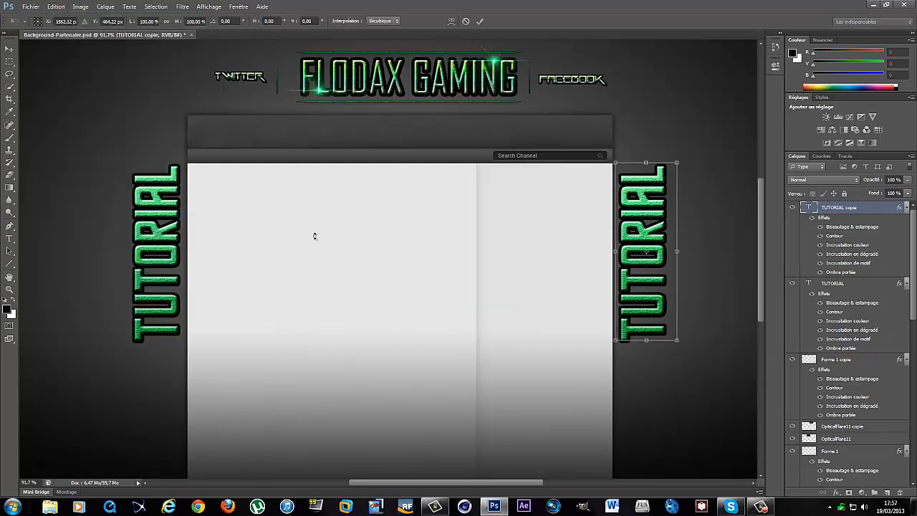
left_click_drag(724, 367, 573, 118)
left_click(10, 48)
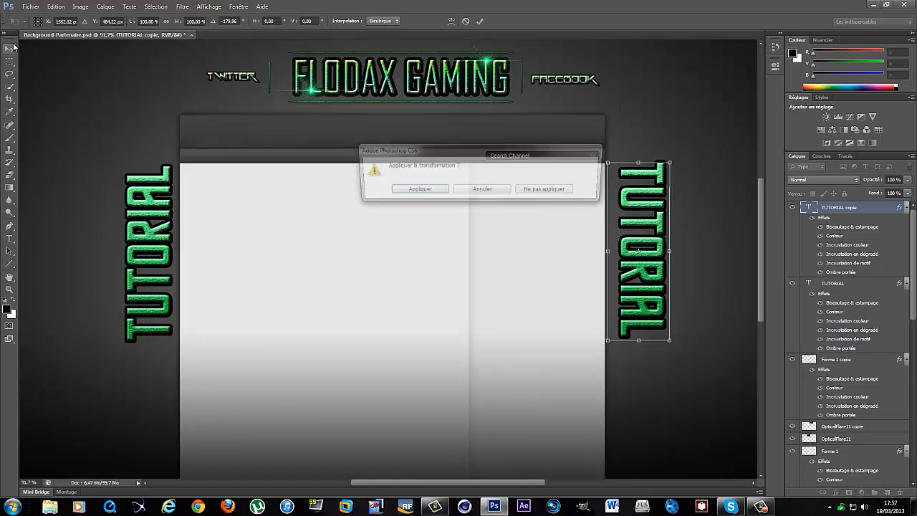
left_click(415, 190)
left_click_drag(639, 226, 632, 225)
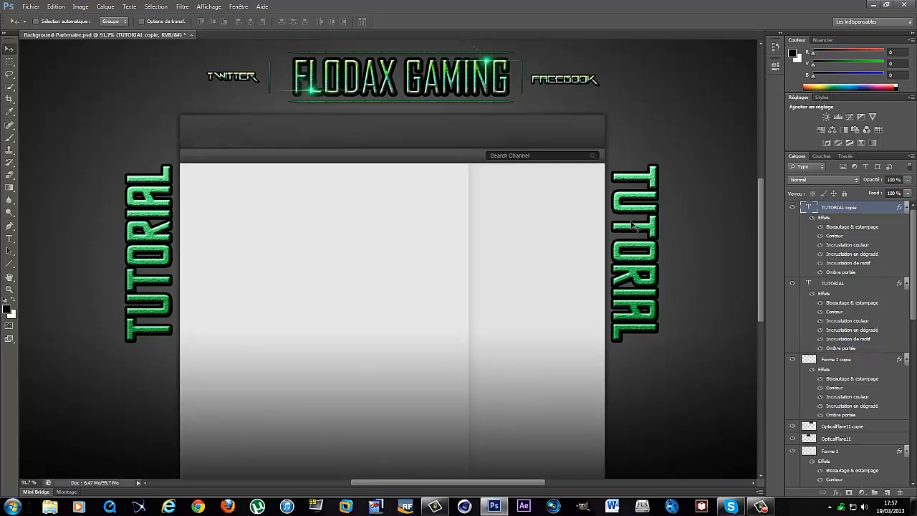
Replace the rotated copy's text with GAMEPLAY and shift it slightly up beside the channel frame
double_click(810, 209)
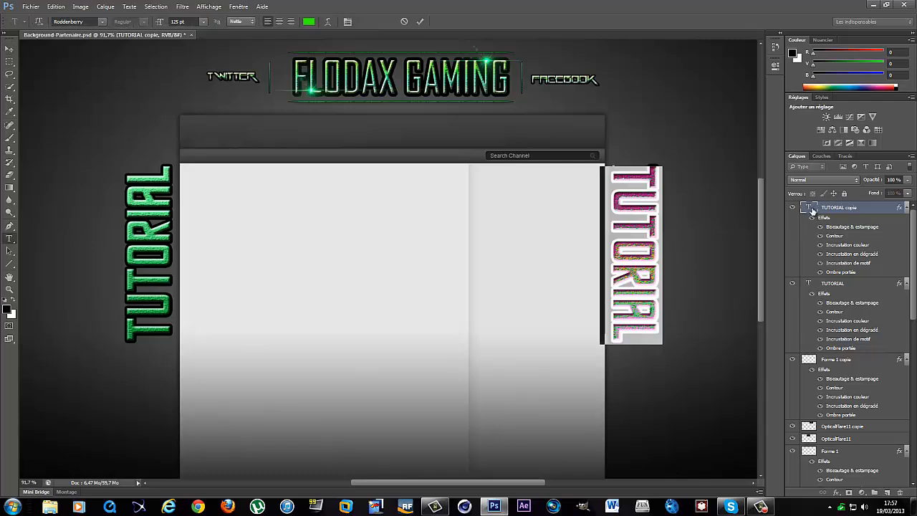
type("GAMEPLAY")
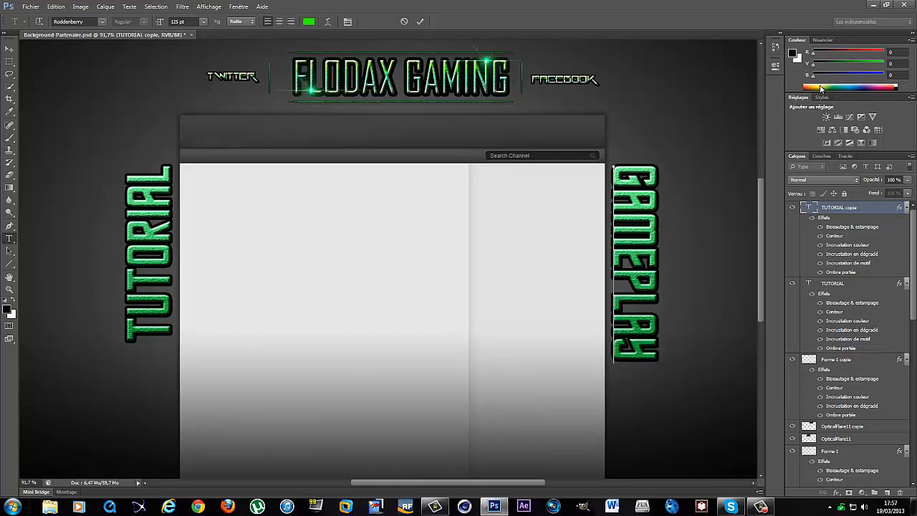
left_click(10, 48)
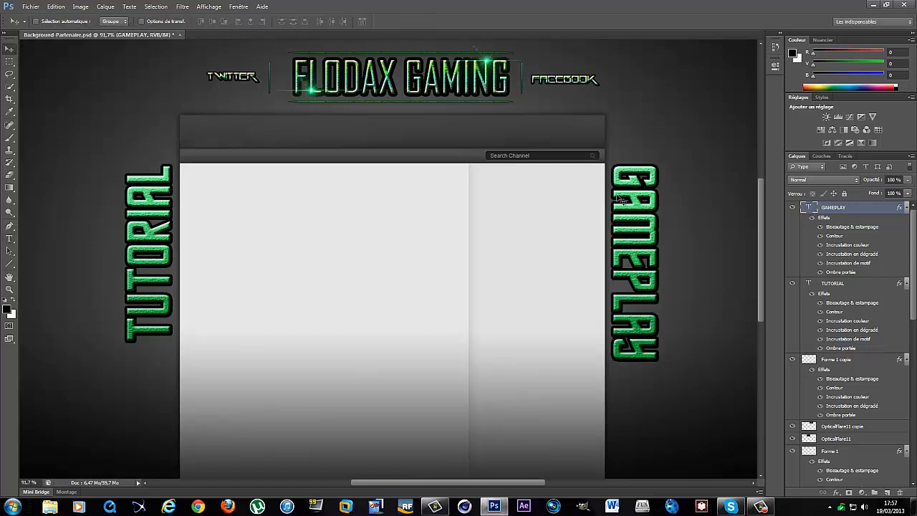
left_click_drag(639, 215, 635, 204)
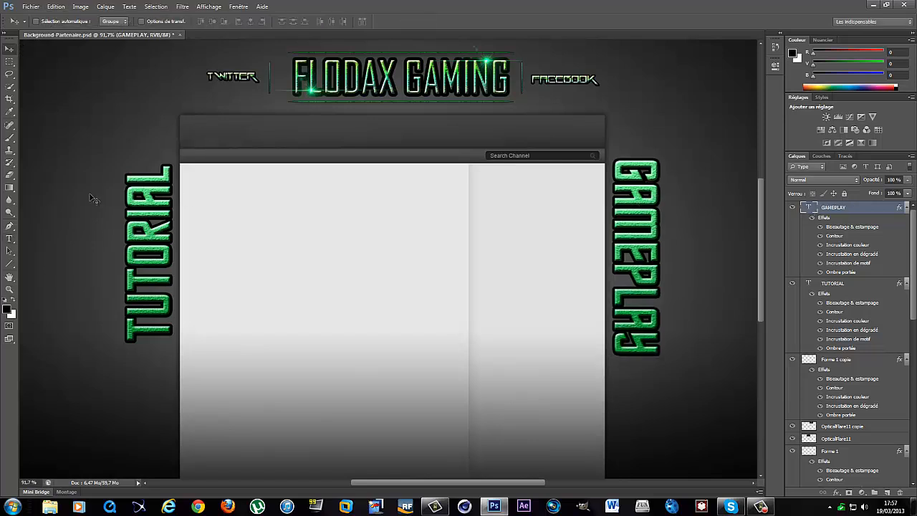
Place the OpticalFlare11 image from the flares folder into the document
left_click(28, 7)
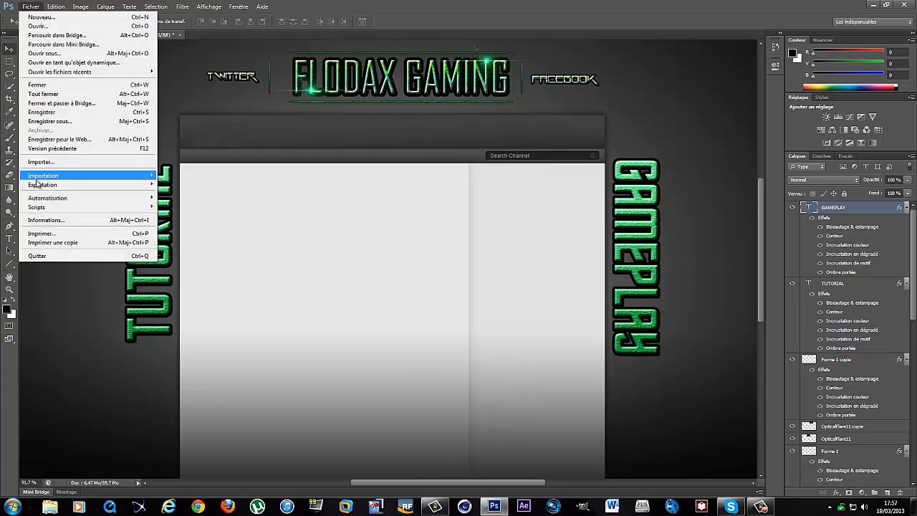
left_click(32, 158)
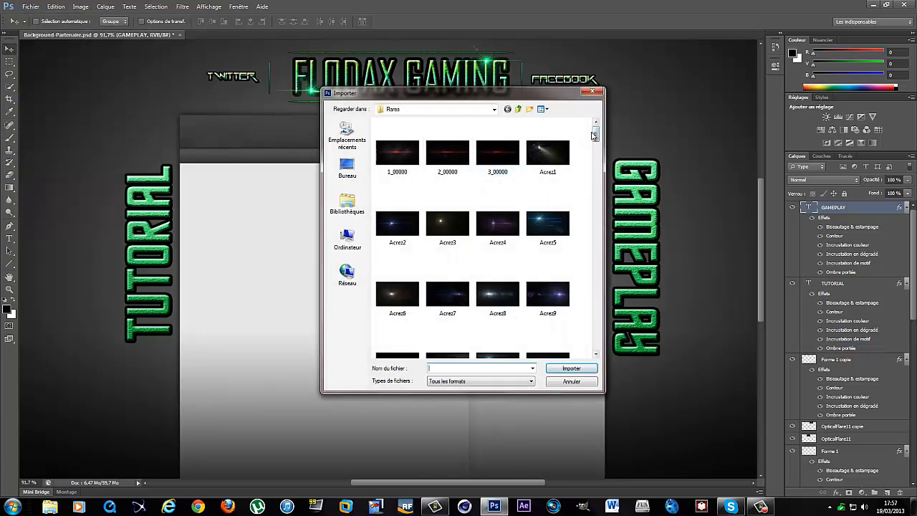
left_click_drag(594, 136, 595, 190)
left_click_drag(585, 248, 587, 300)
double_click(566, 319)
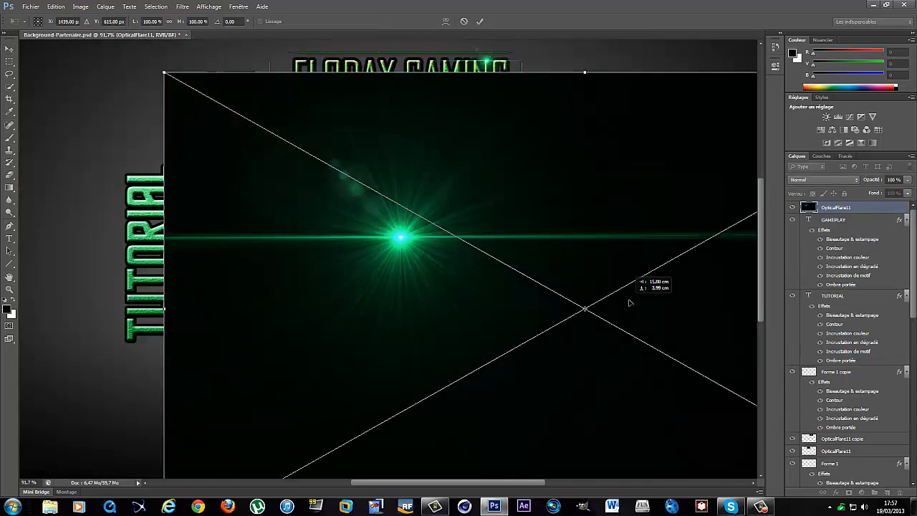
Shrink the placed flare to about 24% width and 20% height, and set its blending mode to Éclaircir
left_click_drag(629, 303, 644, 303)
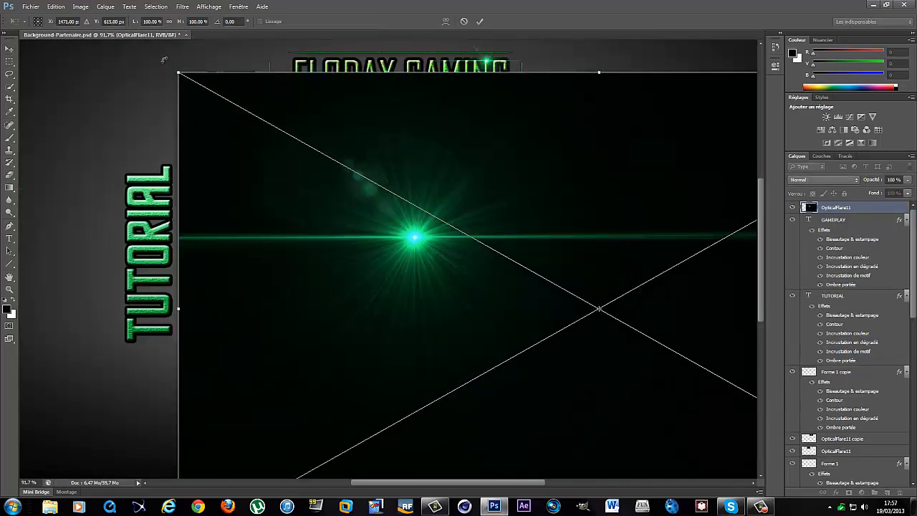
left_click_drag(173, 70, 480, 338)
left_click_drag(549, 353, 209, 122)
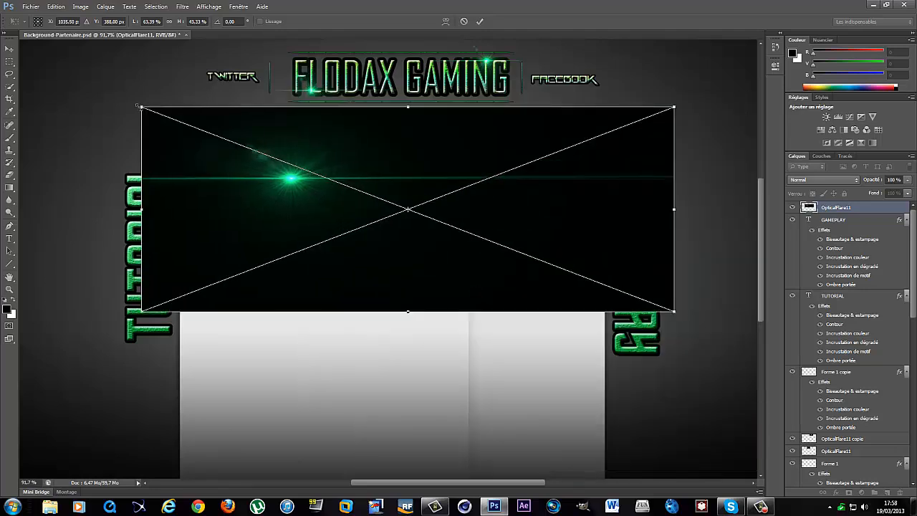
left_click_drag(138, 106, 469, 219)
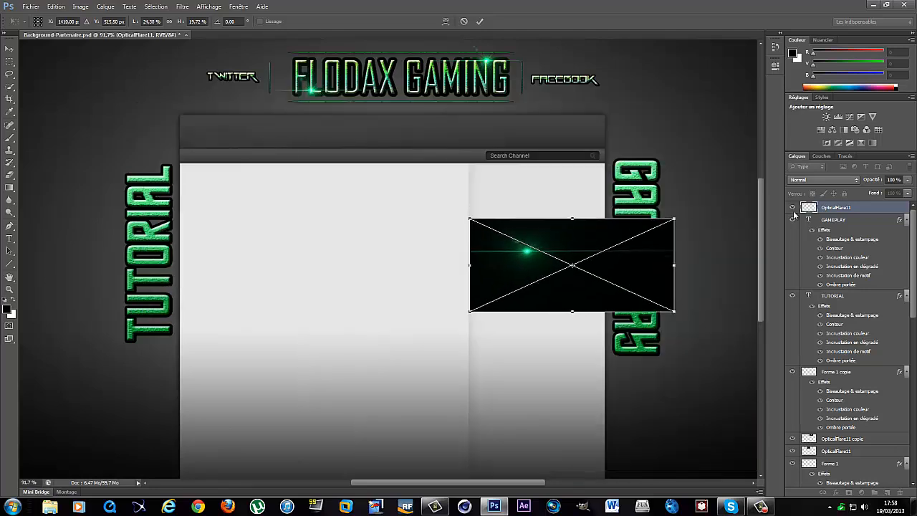
left_click(819, 190)
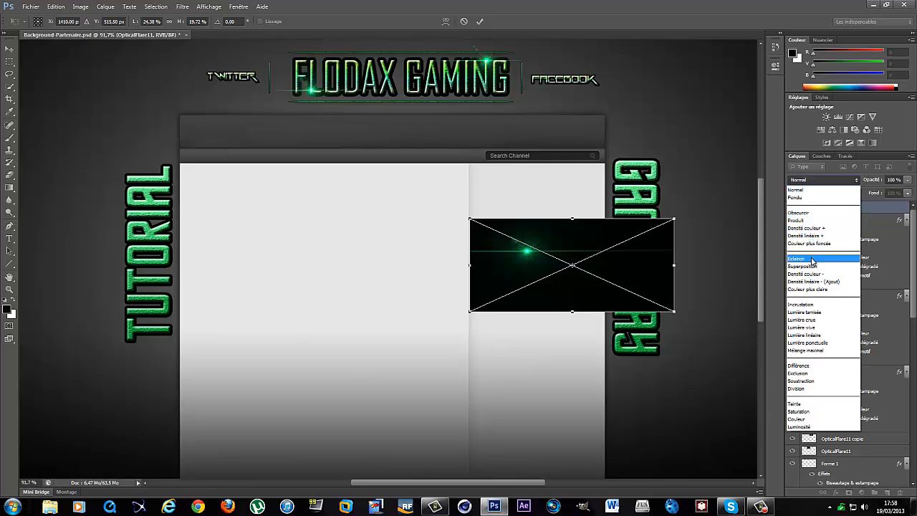
left_click(824, 256)
Rotate the flare 90° and place it on the inner edge of the GAMEPLAY text, near the letter G
right_click(602, 246)
left_click(637, 351)
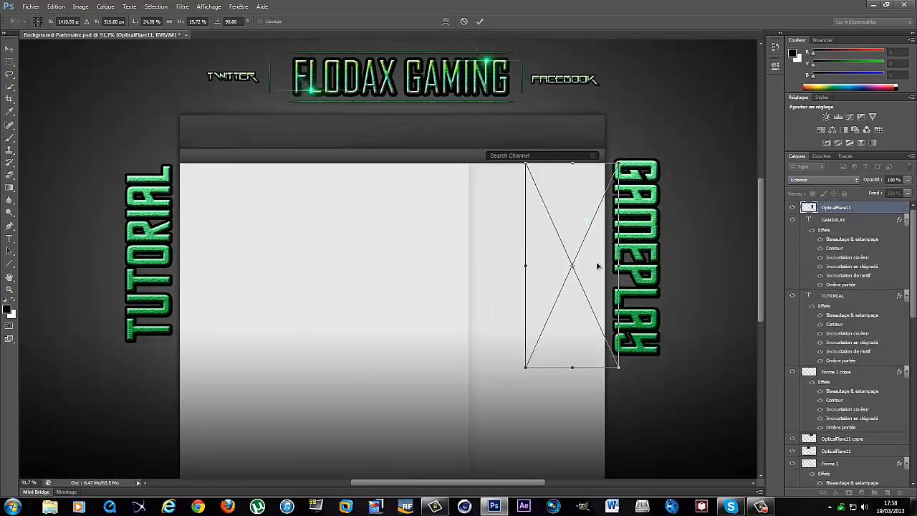
left_click_drag(614, 255, 622, 230)
left_click_drag(652, 337, 623, 251)
right_click(623, 192)
key("Return")
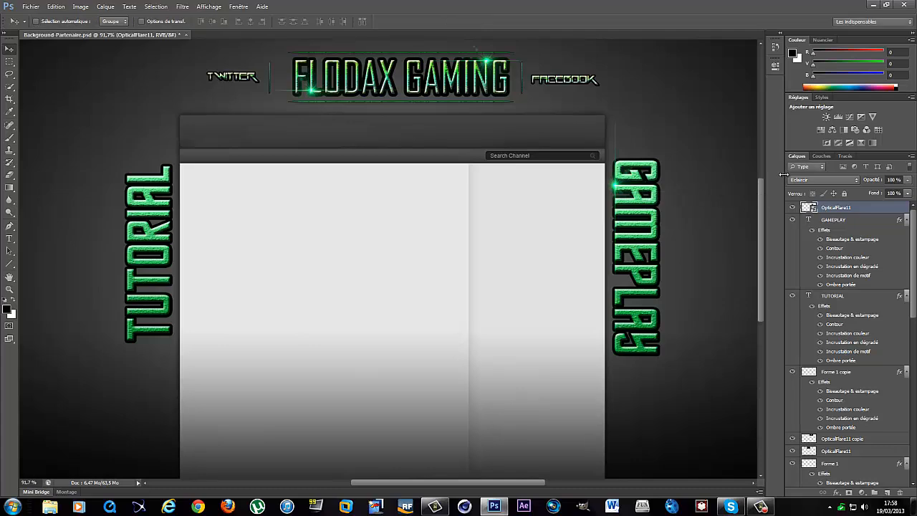
Duplicate the OpticalFlare11 layer and move the copy to the outer edge of GAMEPLAY, near the final Y
right_click(826, 215)
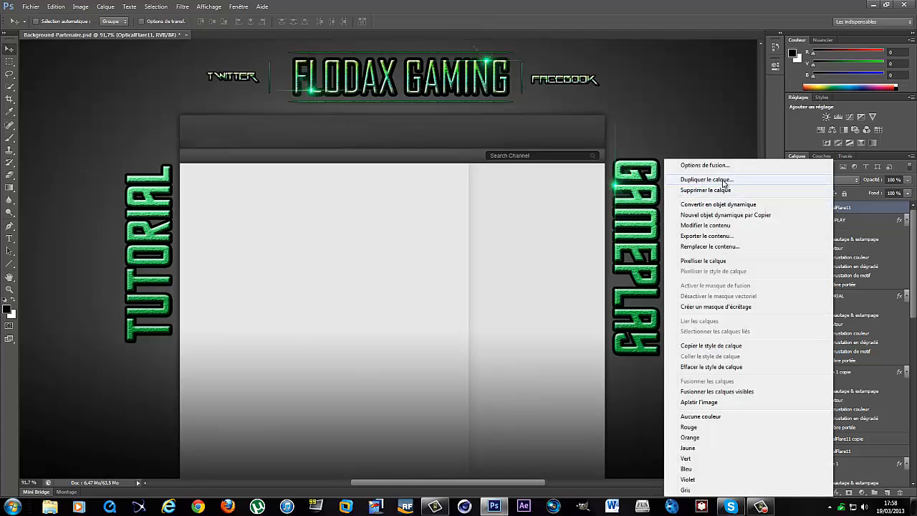
left_click(753, 178)
left_click(531, 161)
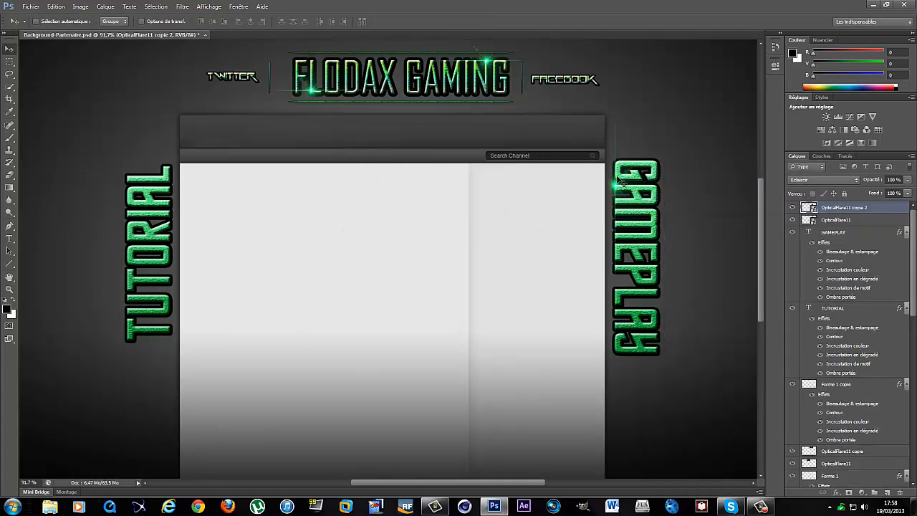
left_click_drag(616, 193, 662, 338)
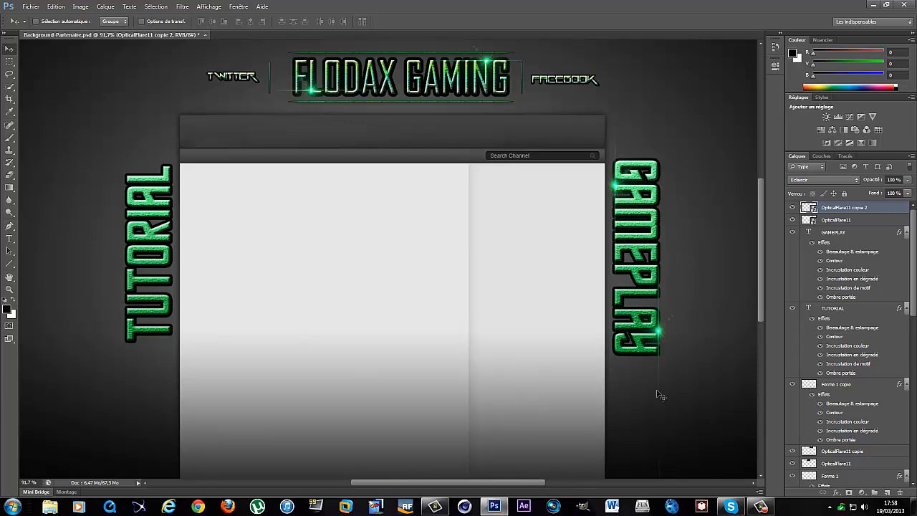
Rasterize the flare copy beside the Y of GAMEPLAY and erase the far end of its downward light streak
left_click(9, 174)
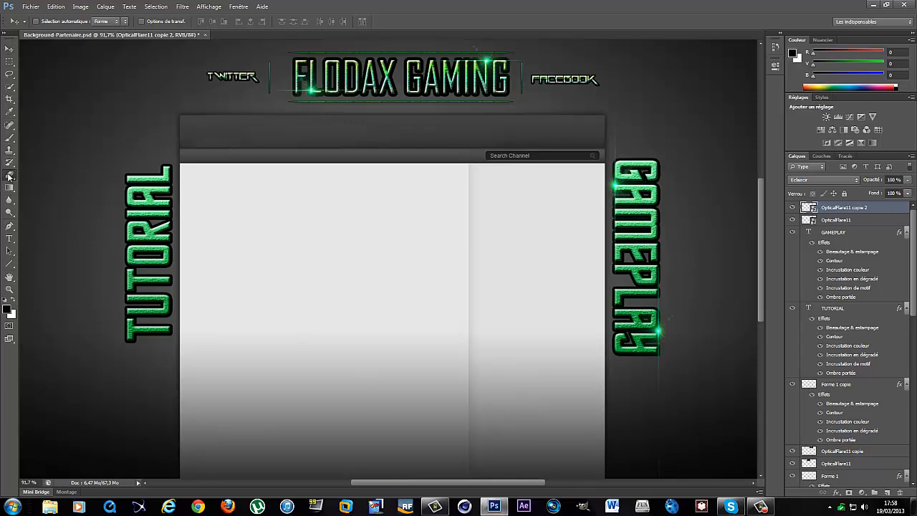
left_click(618, 385)
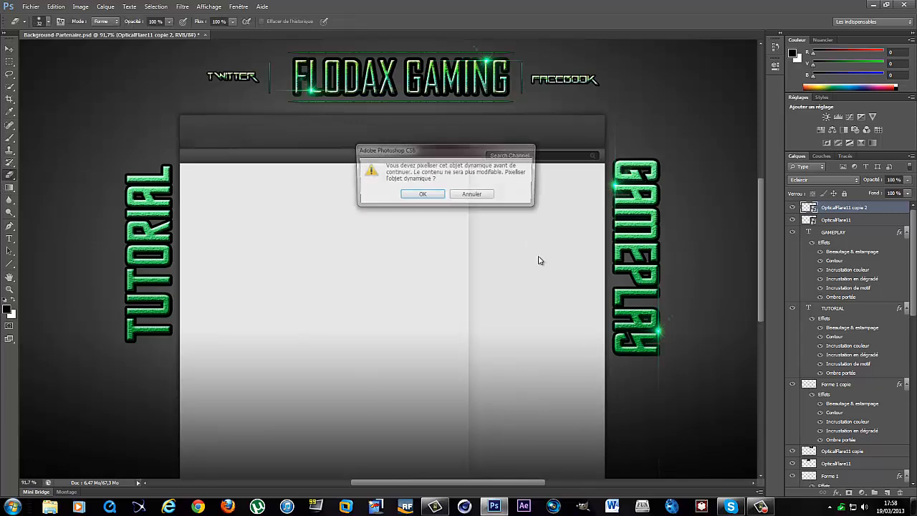
left_click(417, 200)
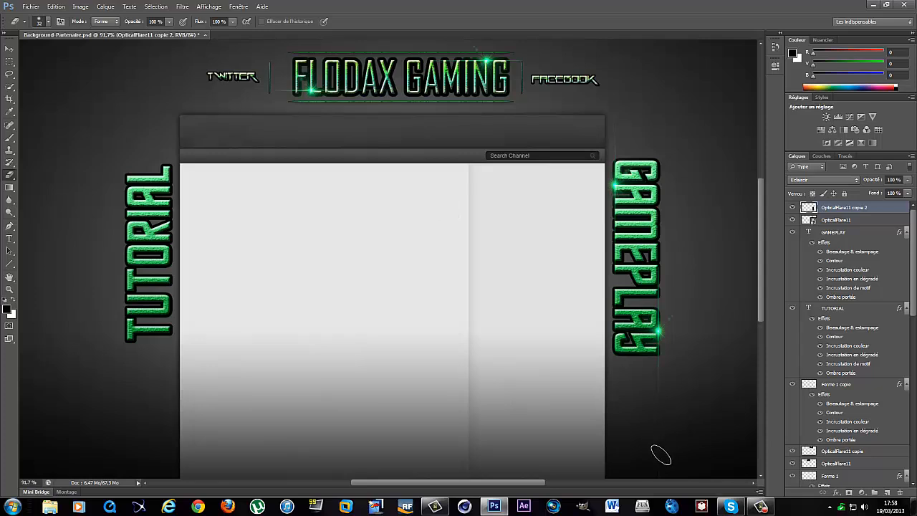
scroll(679, 465, "down", 5)
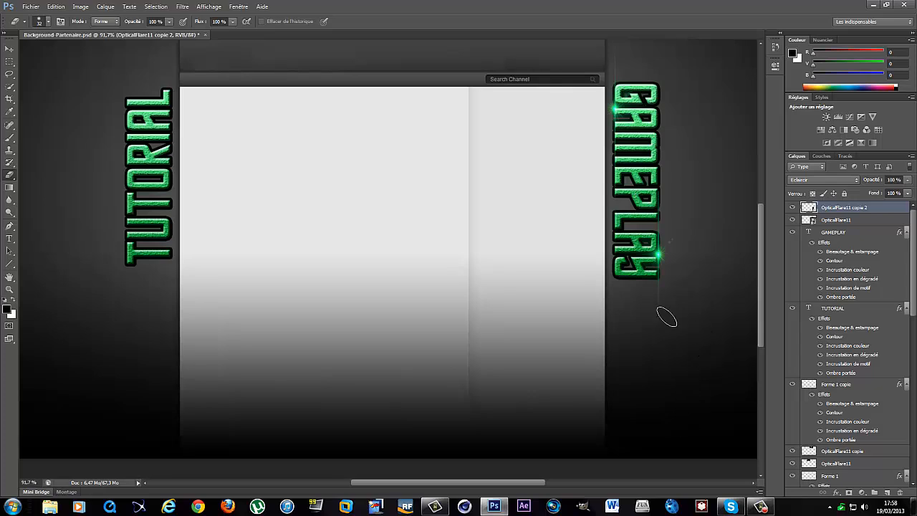
scroll(670, 351, "up", 6)
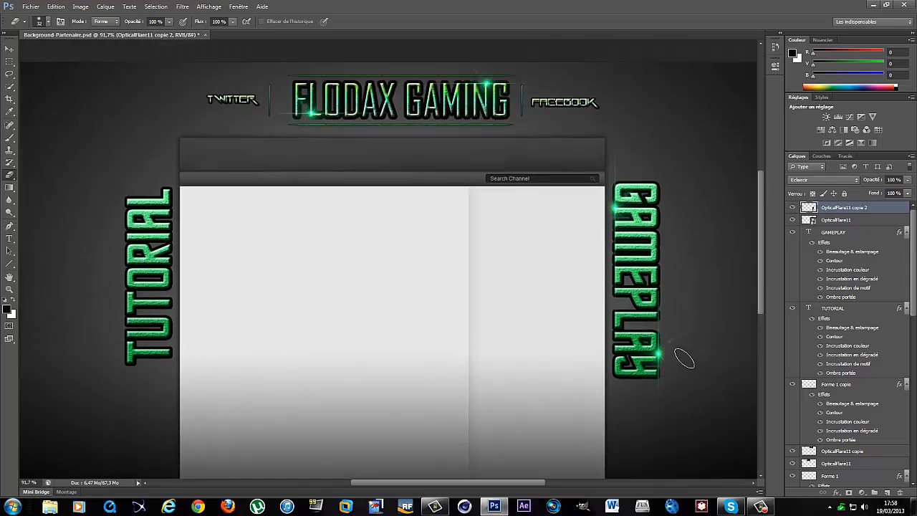
Duplicate the rasterized flare and move the copy to the inner edge of TUTORIAL, near the lower letter U
right_click(835, 207)
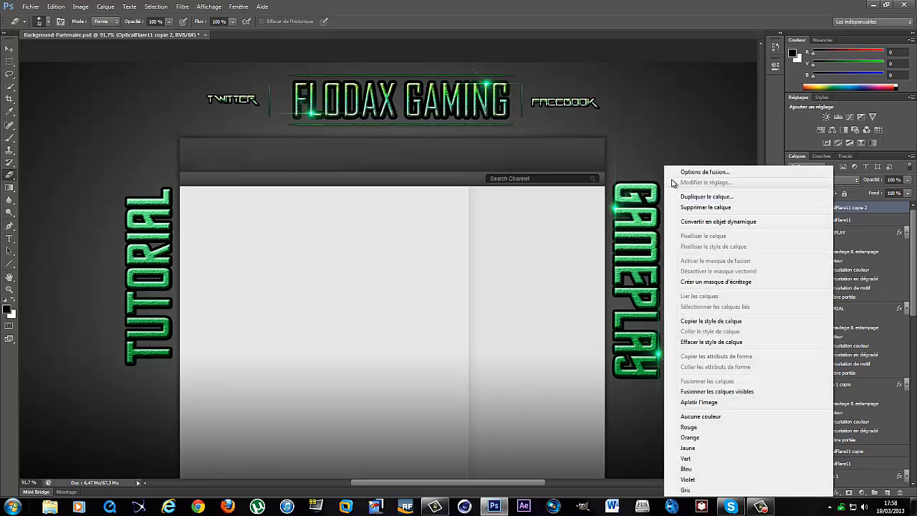
left_click(719, 197)
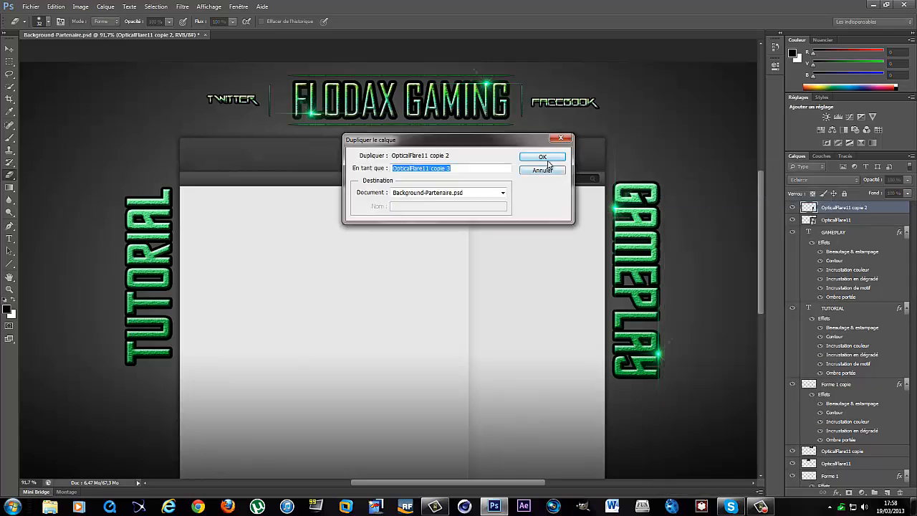
left_click(548, 159)
left_click(5, 48)
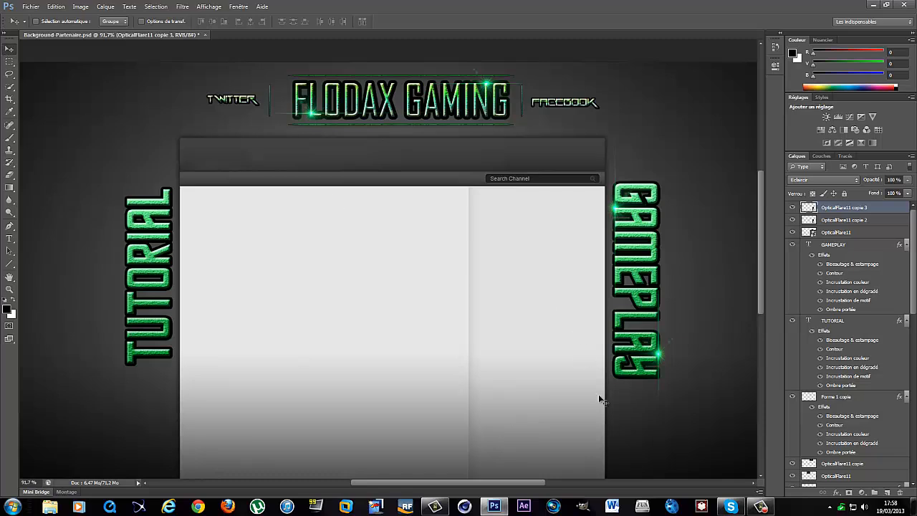
left_click_drag(665, 363, 172, 332)
Duplicate the flare on TUTORIAL's inner edge and move the copy to the outer edge, near the letter A
right_click(836, 213)
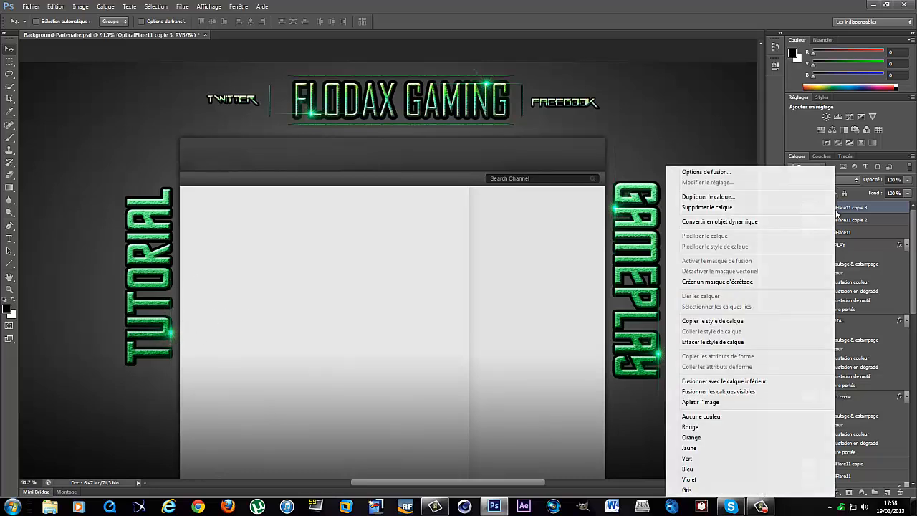
left_click(705, 197)
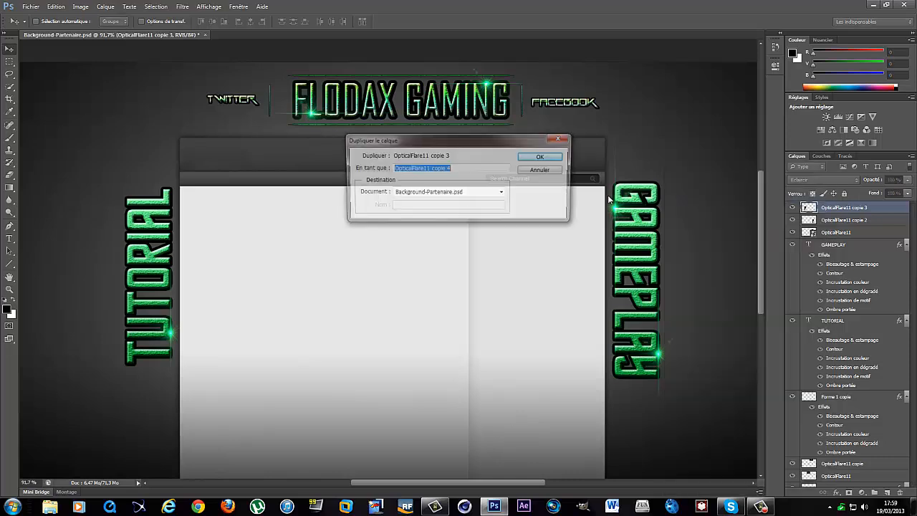
left_click(541, 157)
left_click_drag(176, 338, 131, 218)
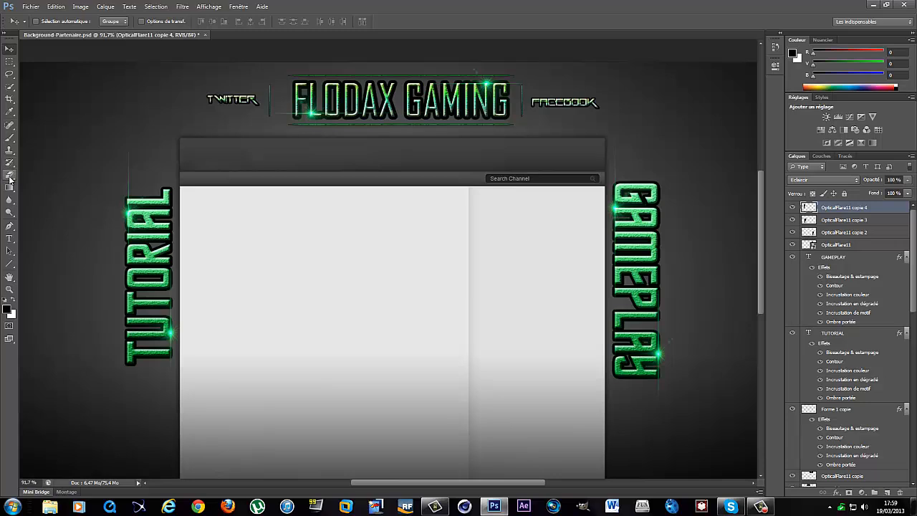
Erase the upper tip of the light streak rising from the flare on TUTORIAL's outer edge
left_click_drag(10, 178, 53, 179)
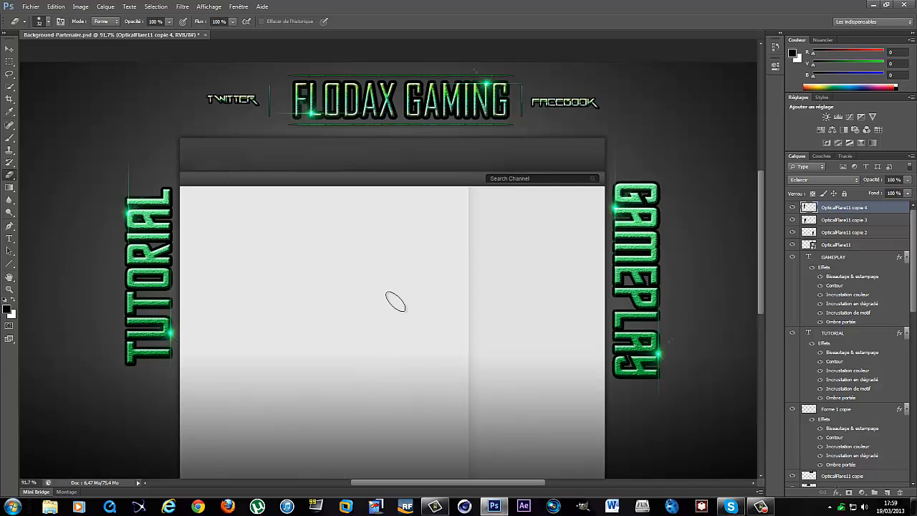
scroll(396, 302, "down", 1)
scroll(395, 302, "up", 2)
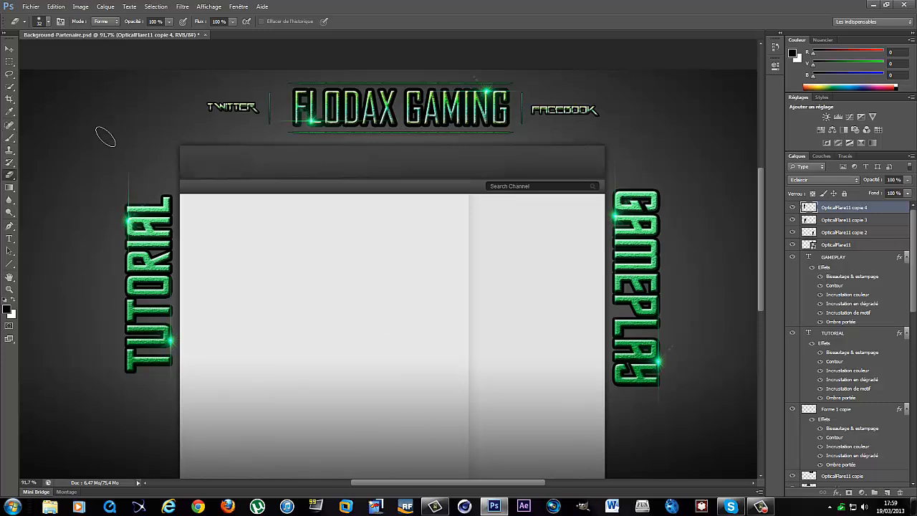
Place the Flare (37) image from the flares folder into the document
left_click(20, 5)
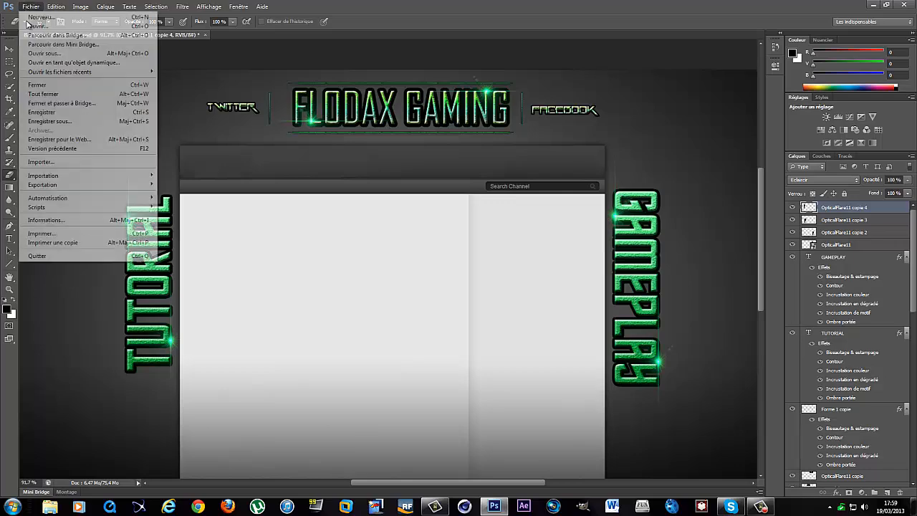
left_click(64, 162)
left_click_drag(596, 137, 592, 219)
double_click(561, 261)
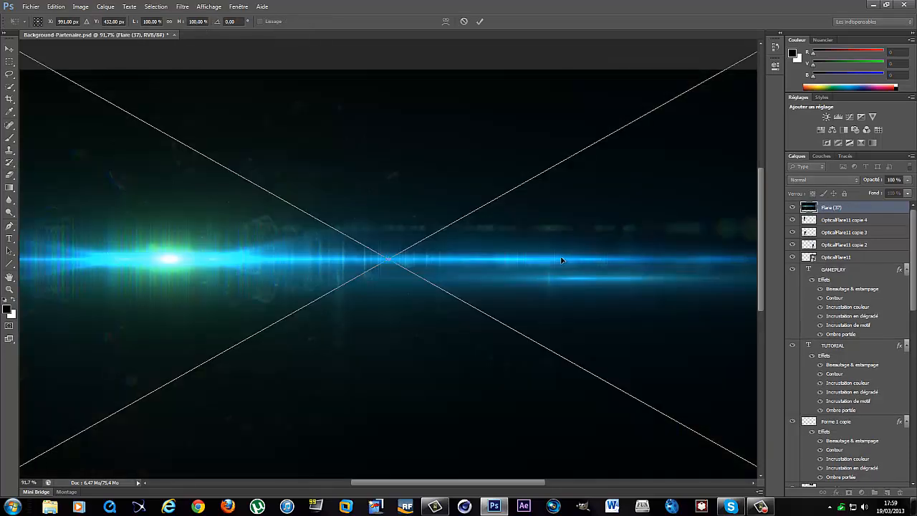
Scale the placed Flare (37) image to about 45% width and 38% height and set its blend mode to Eclaircir
left_click_drag(551, 248, 758, 249)
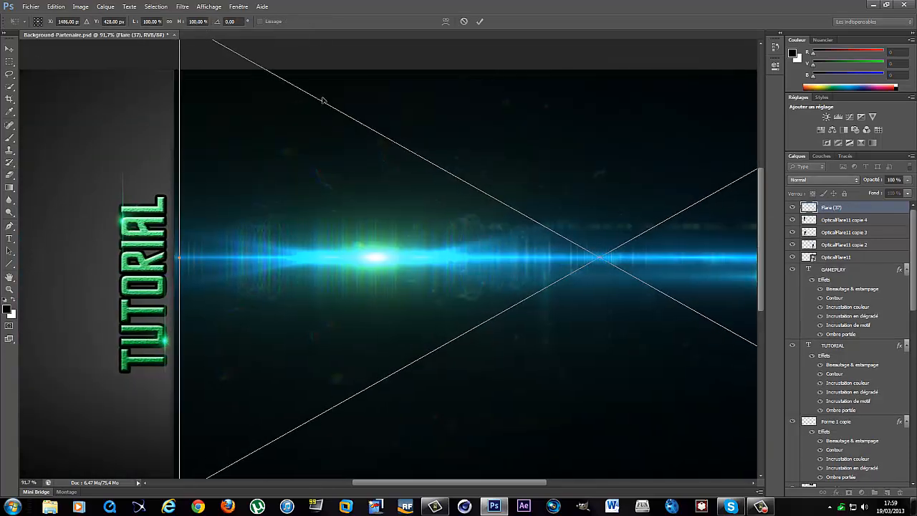
left_click_drag(308, 161, 317, 256)
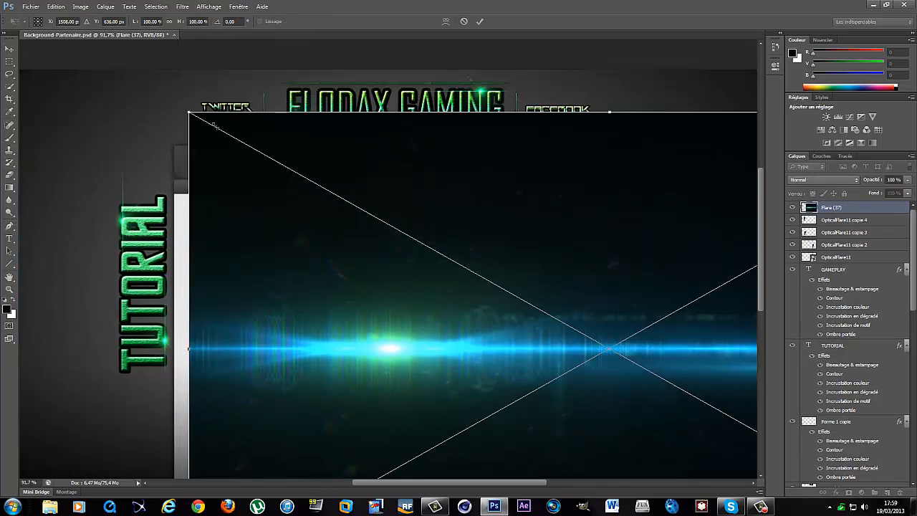
left_click_drag(215, 125, 681, 434)
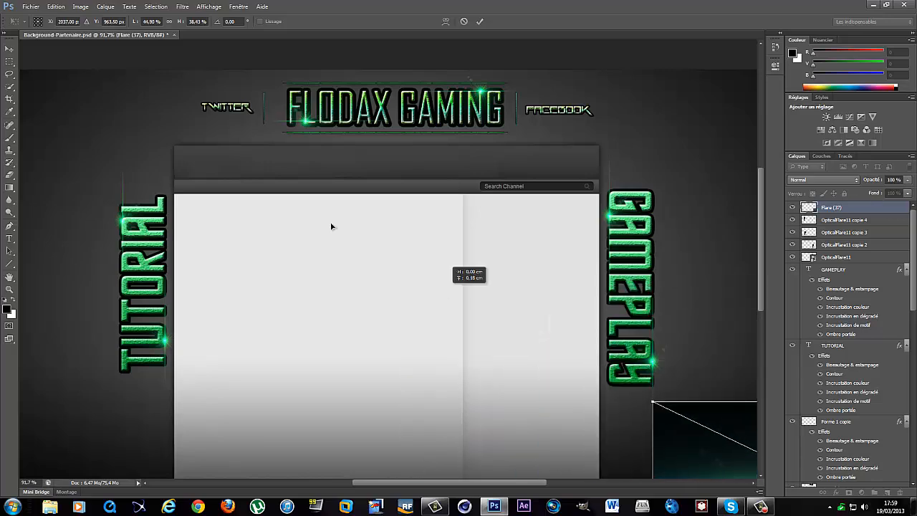
key("ctrl+z")
left_click(810, 180)
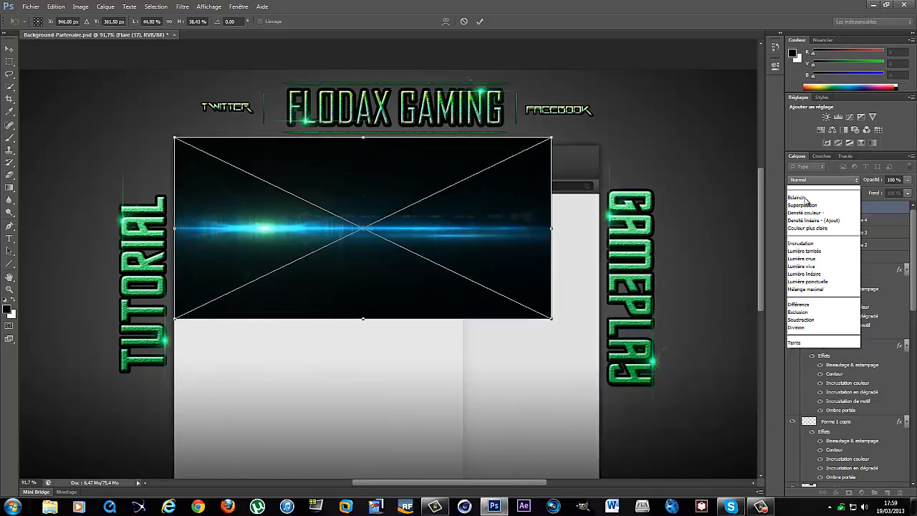
left_click(797, 197)
Place the Flare (37) light under the FLODAX GAMING title and move its layer directly below Content Area
left_click_drag(434, 217, 458, 139)
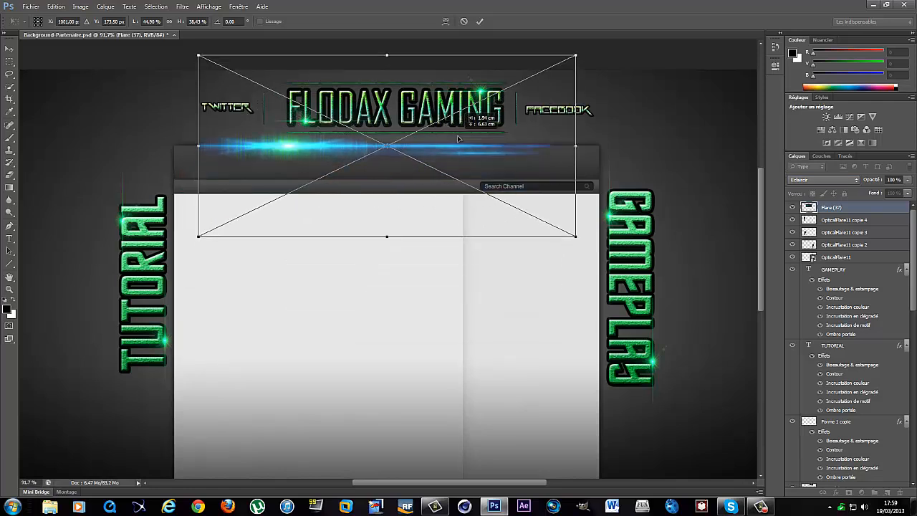
right_click(460, 138)
left_click(475, 143)
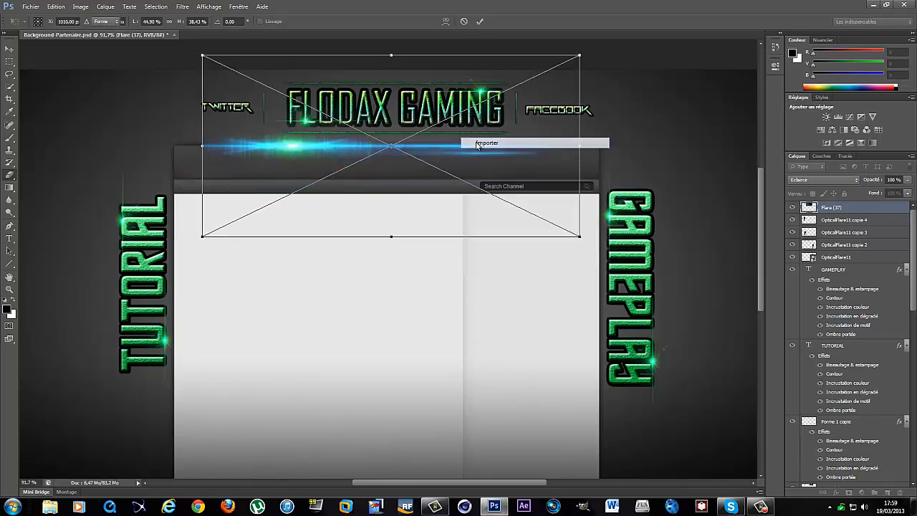
key("e")
left_click_drag(841, 207, 852, 474)
left_click_drag(853, 469, 853, 478)
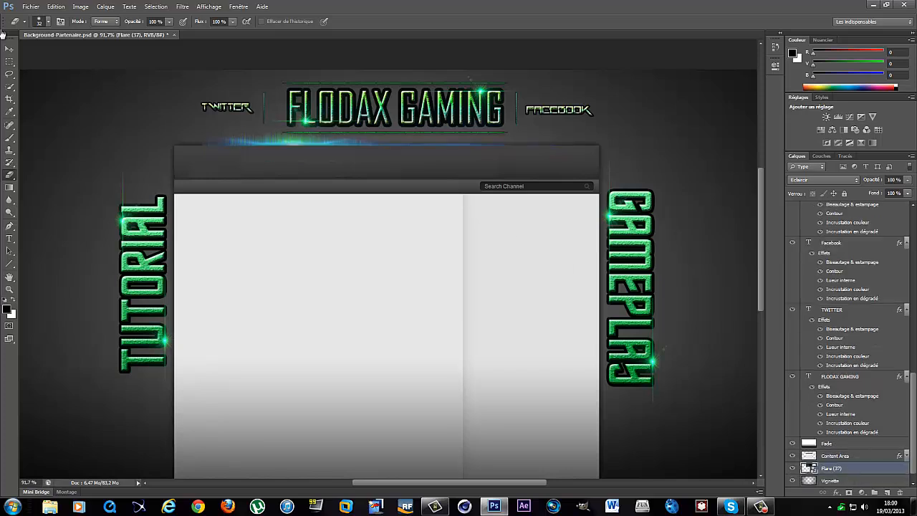
Shift the Flare (37) light slightly along the banner's upper edge and delete its layer
left_click(9, 48)
left_click_drag(292, 143, 307, 143)
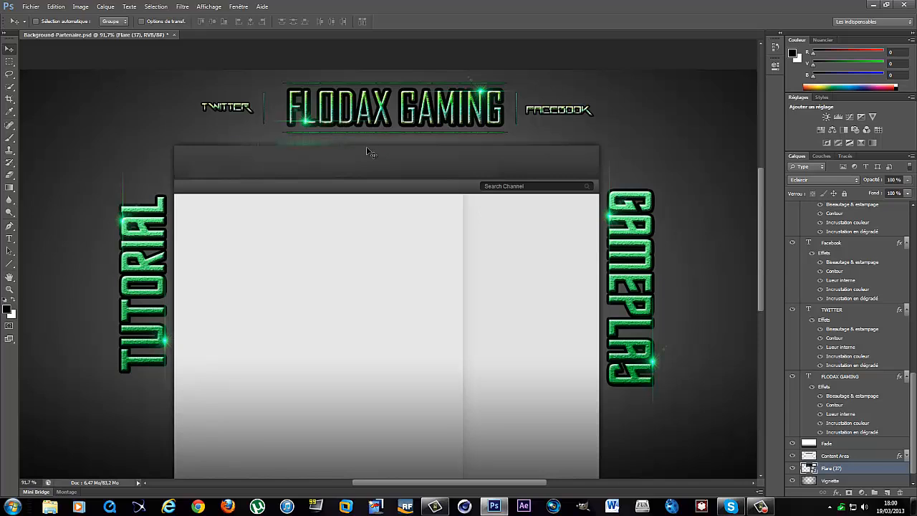
key("Delete")
Place the OpticalFlare30 image from the flares folder directly above the Vignette layer
left_click(28, 7)
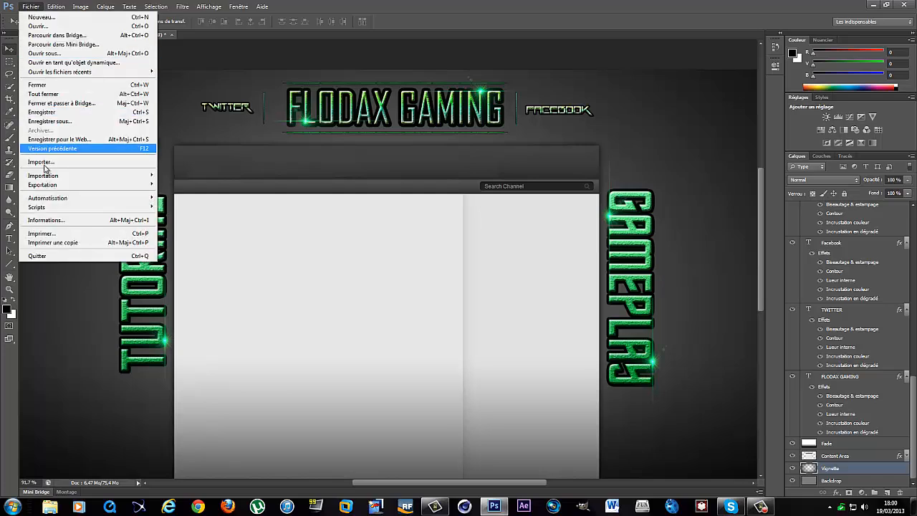
left_click(43, 158)
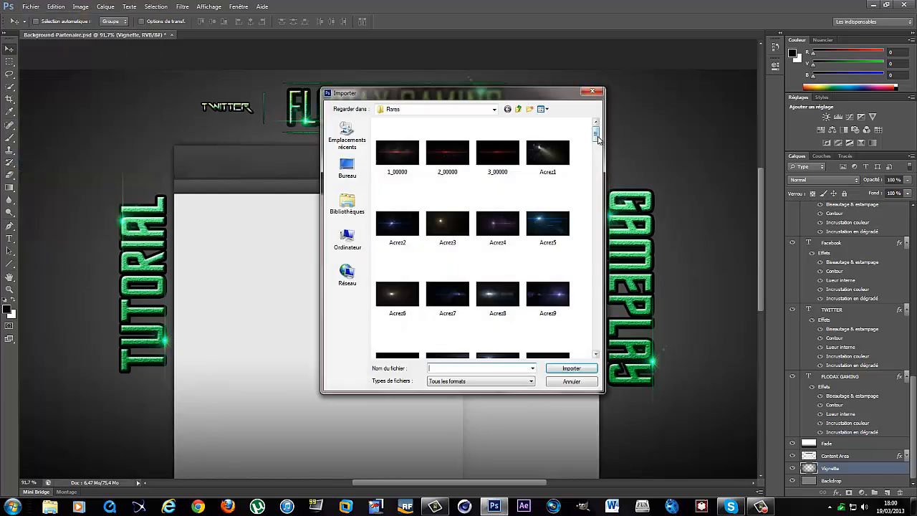
left_click_drag(595, 135, 596, 337)
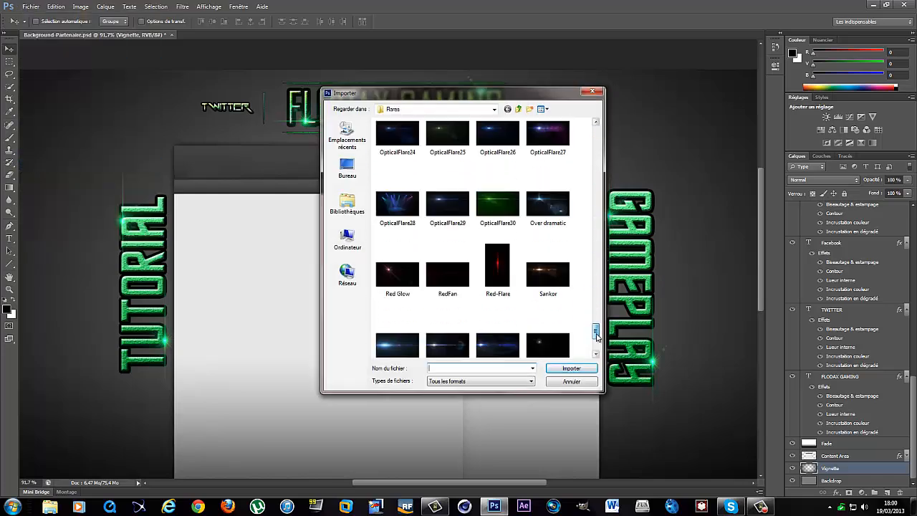
double_click(497, 209)
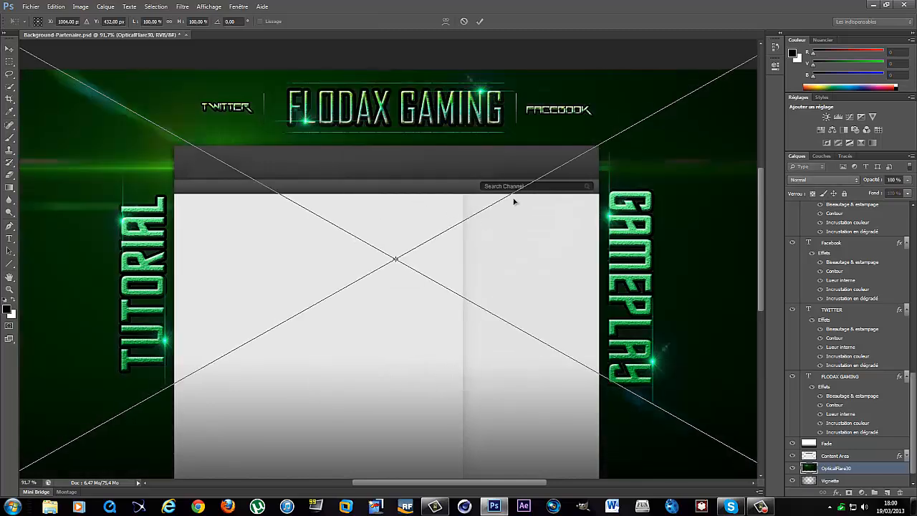
Scale the placed OpticalFlare30 image to about 40% and set its blend mode to Eclaircir
left_click_drag(500, 213, 182, 132)
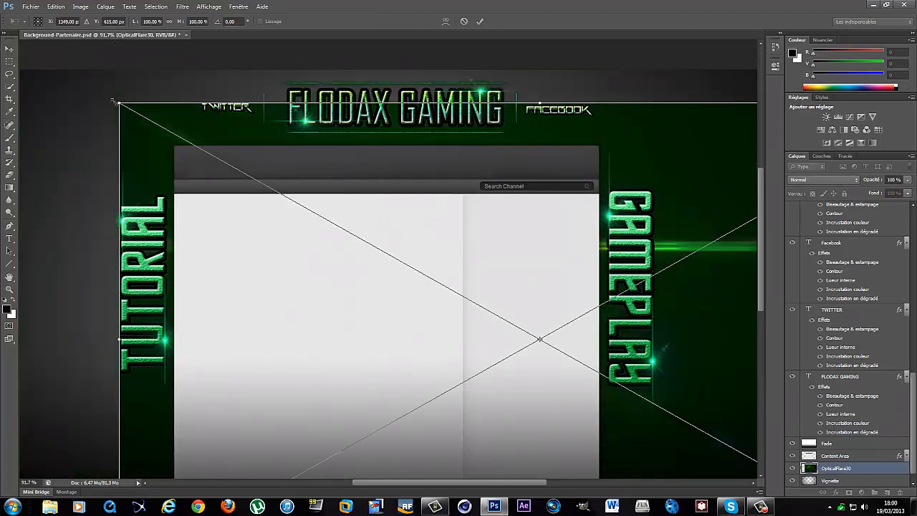
left_click_drag(119, 103, 351, 180)
left_click(792, 183)
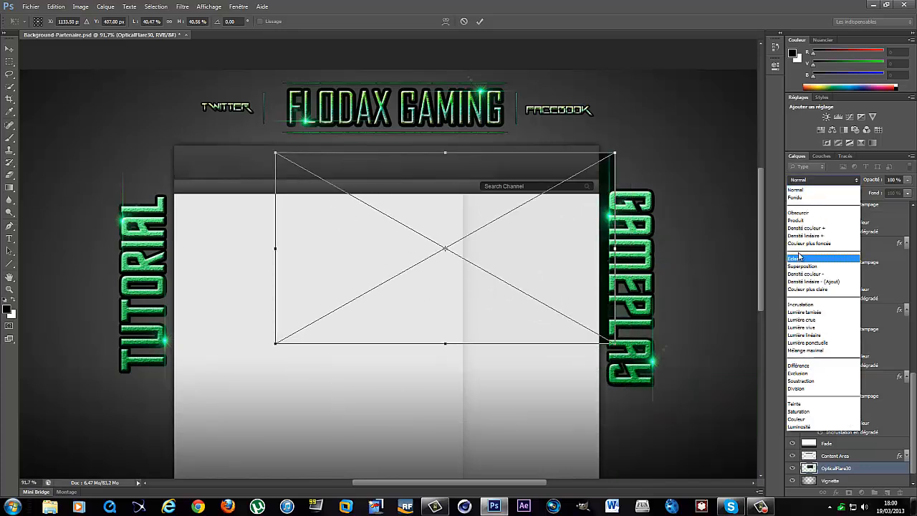
left_click(801, 259)
Enlarge OpticalFlare30 to about 51% and place its glow on the banner's upper edge below the start of the title
left_click_drag(465, 213, 409, 165)
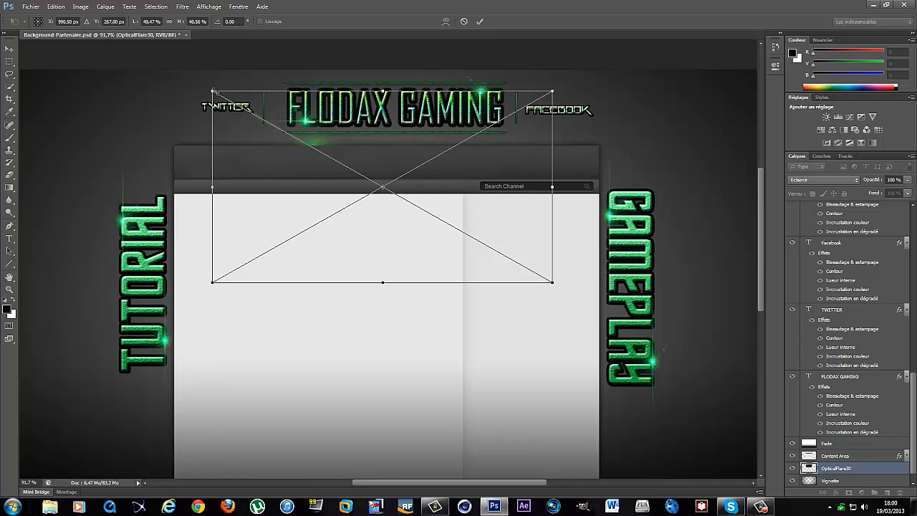
left_click_drag(212, 91, 166, 64)
mouse_move(281, 102)
left_mouse_down()
mouse_move(339, 124)
mouse_move(283, 114)
left_mouse_up()
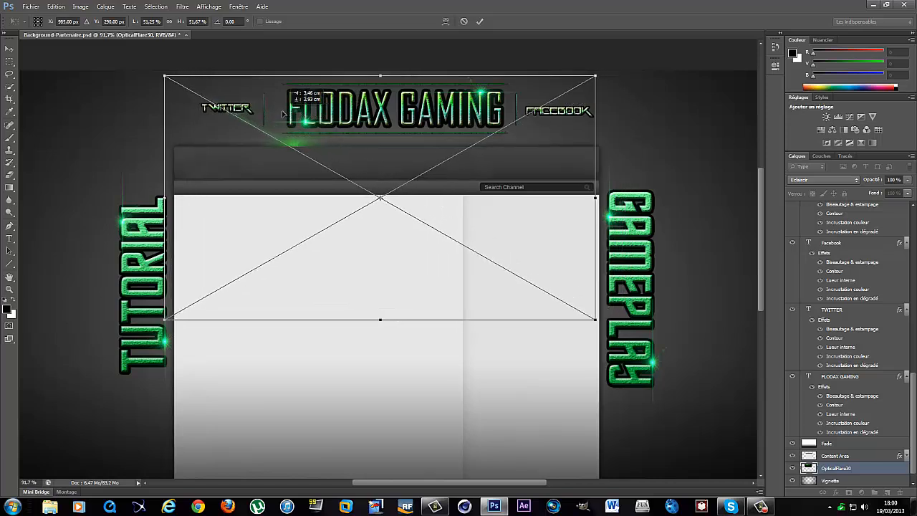
right_click(283, 114)
key("Escape")
key("Return")
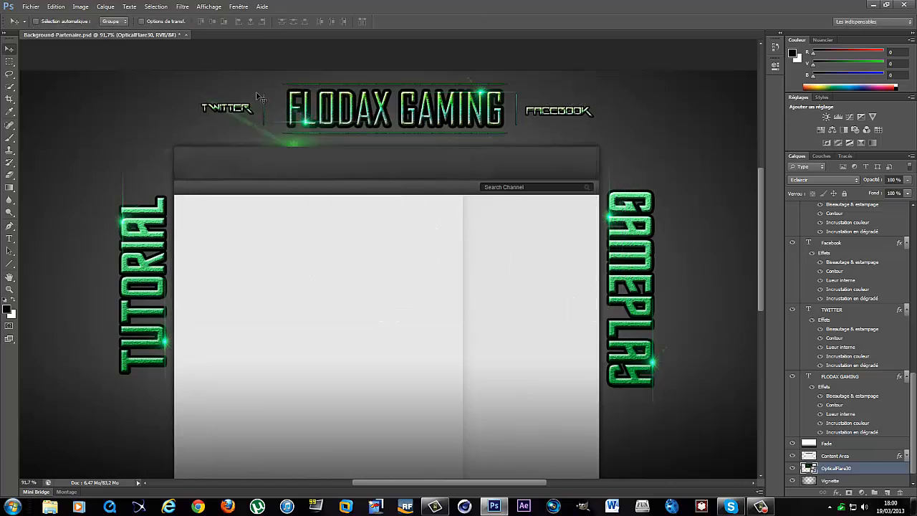
Rasterize the OpticalFlare30 layer and duplicate it
left_click(10, 175)
left_click(243, 176)
left_click(414, 195)
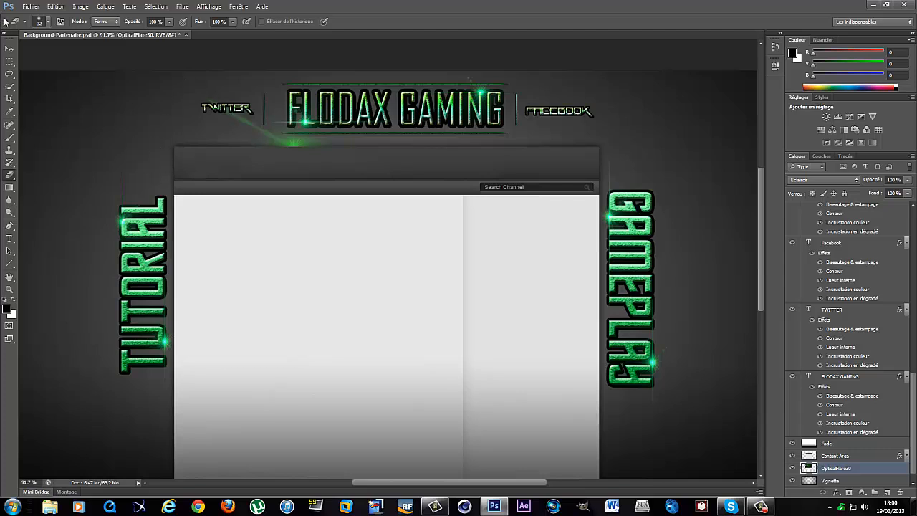
right_click(846, 470)
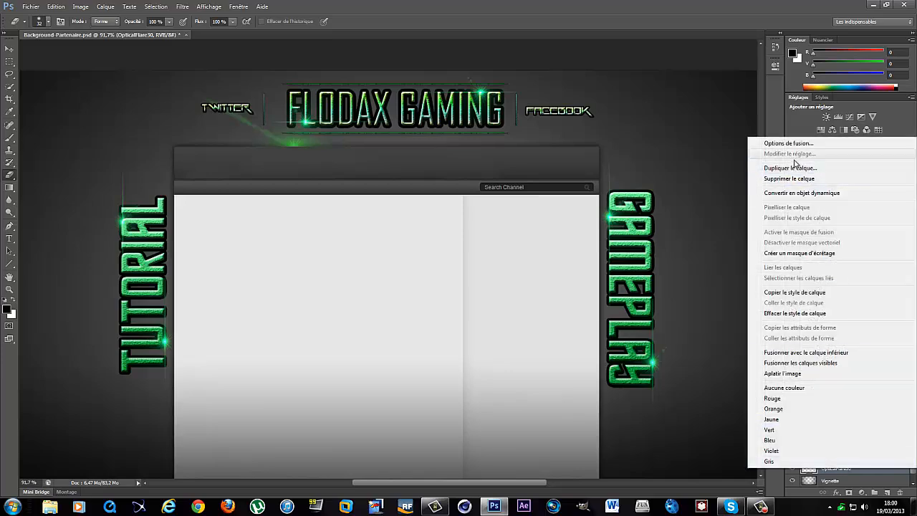
left_click(751, 169)
left_click(552, 155)
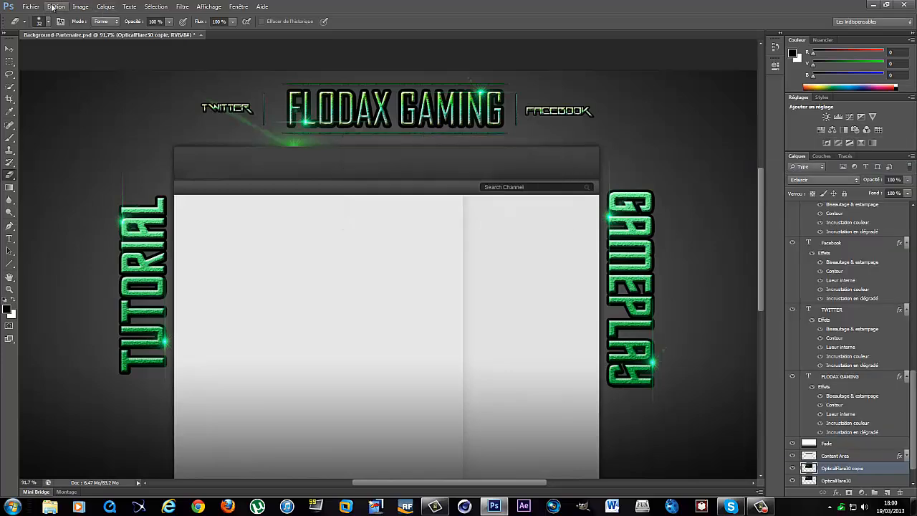
Rotate the OpticalFlare30 copy about 180° and move it to the canvas's upper edge, with its streak running toward FACEBOOK
left_click(8, 49)
left_click_drag(223, 124, 335, 113)
left_click(56, 7)
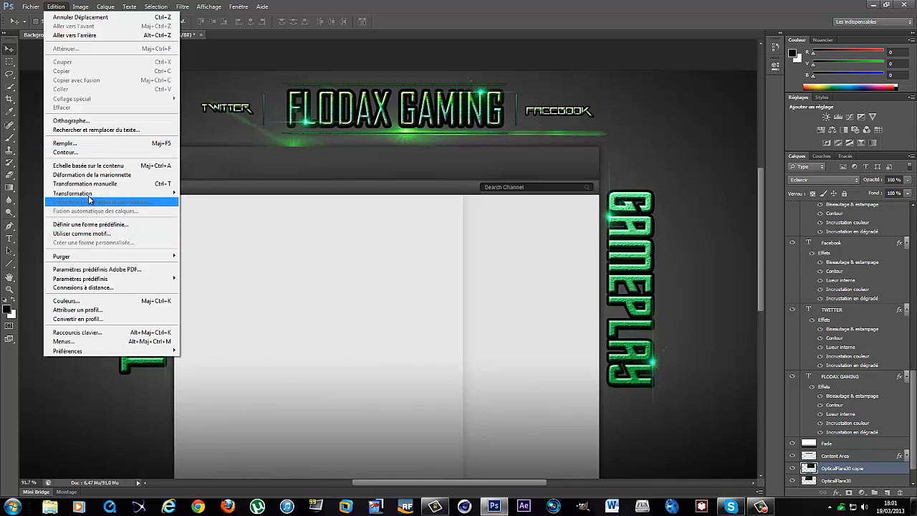
mouse_move(165, 193)
left_click(197, 225)
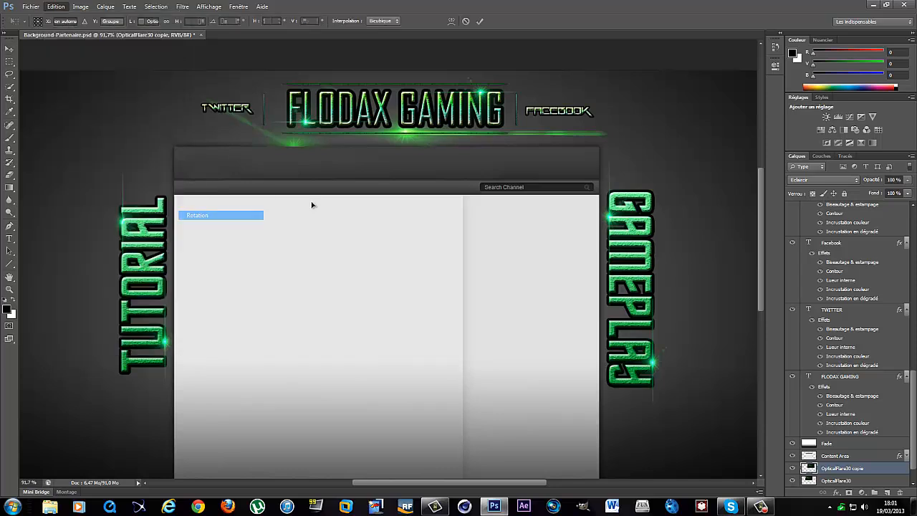
left_click_drag(716, 316, 295, 78)
left_click(9, 48)
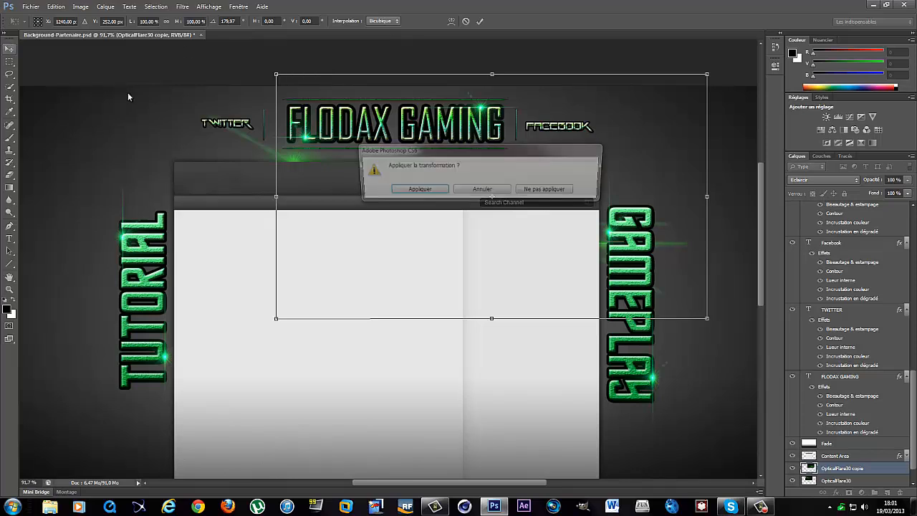
left_click(420, 190)
left_click_drag(624, 170, 547, 84)
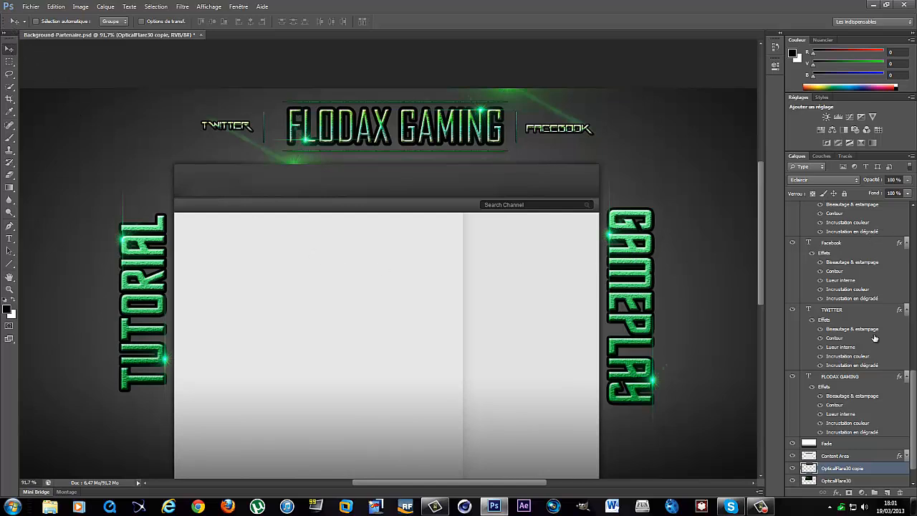
Set the opacity of the OpticalFlare30 copy to 70%
left_click(907, 182)
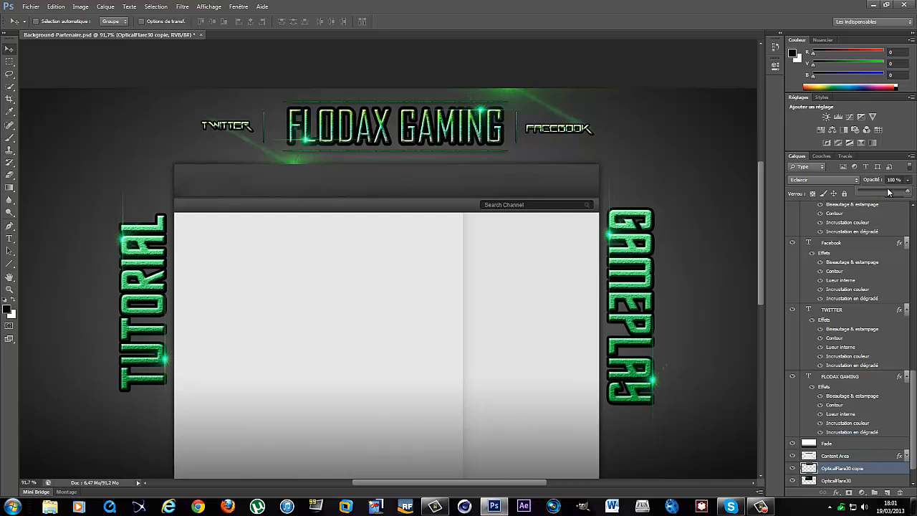
left_click(894, 193)
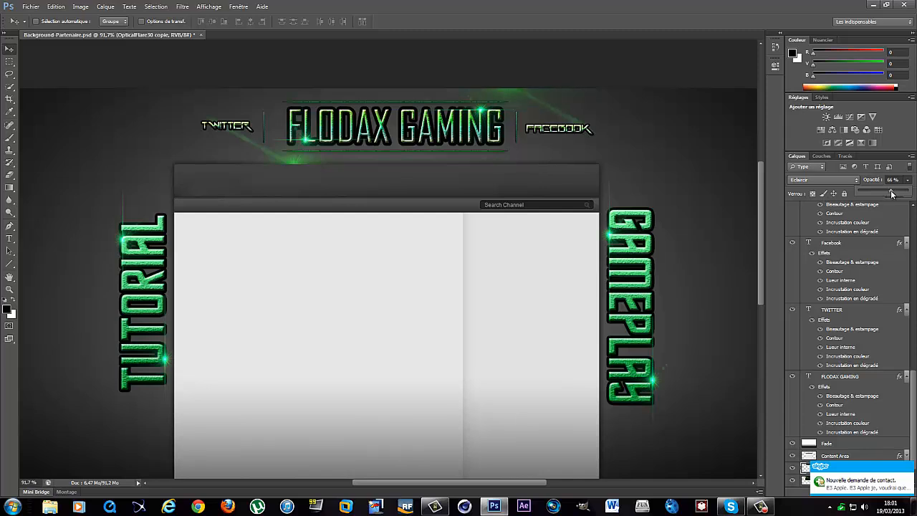
left_click_drag(893, 194, 894, 194)
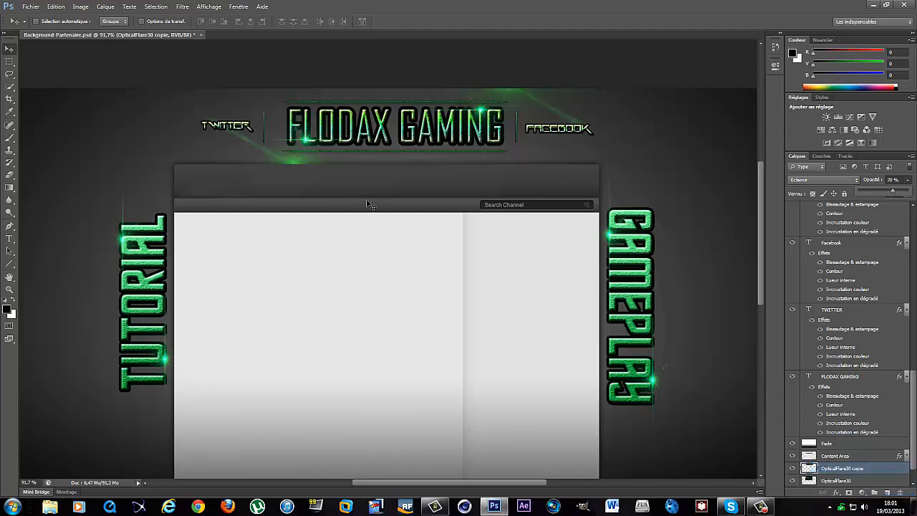
Add a two-line "by ActeDesign" credit at 36 pt near the canvas's upper edge, to the right of FACEBOOK
scroll(369, 207, "down", 1)
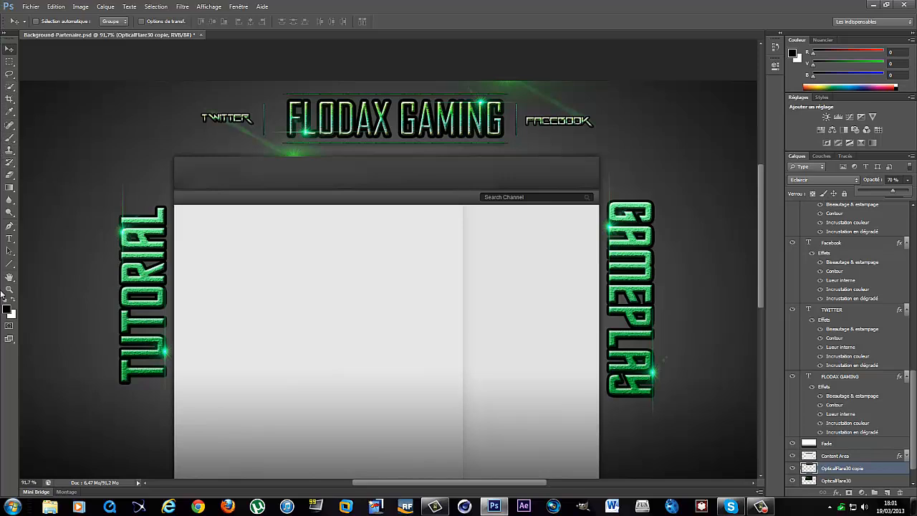
left_click(14, 244)
left_click(48, 243)
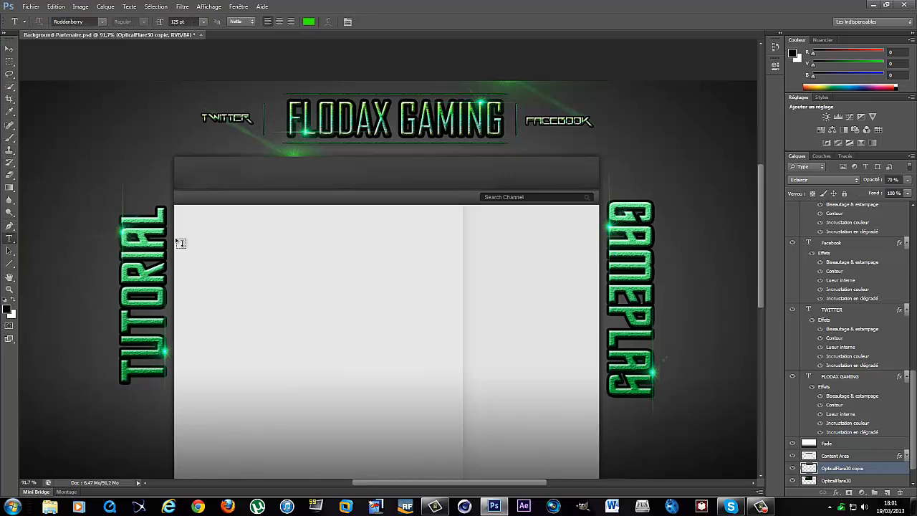
left_click(633, 88)
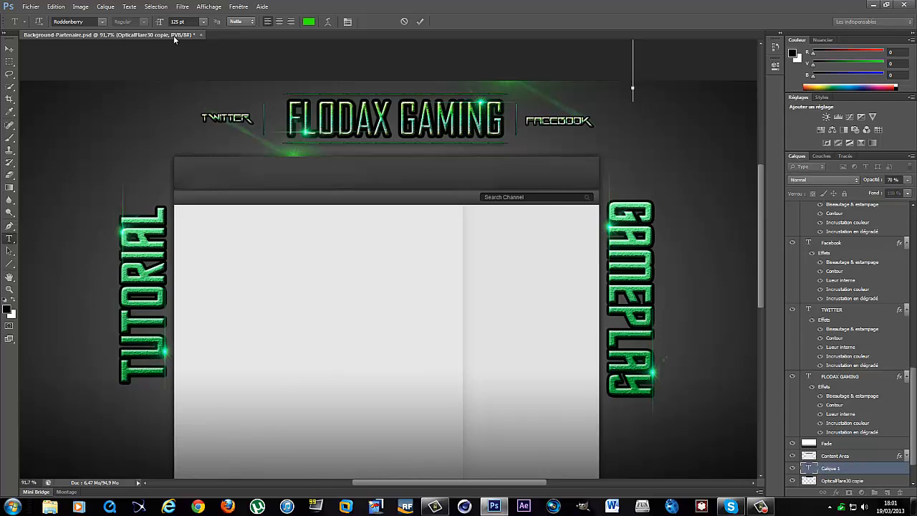
left_click(204, 23)
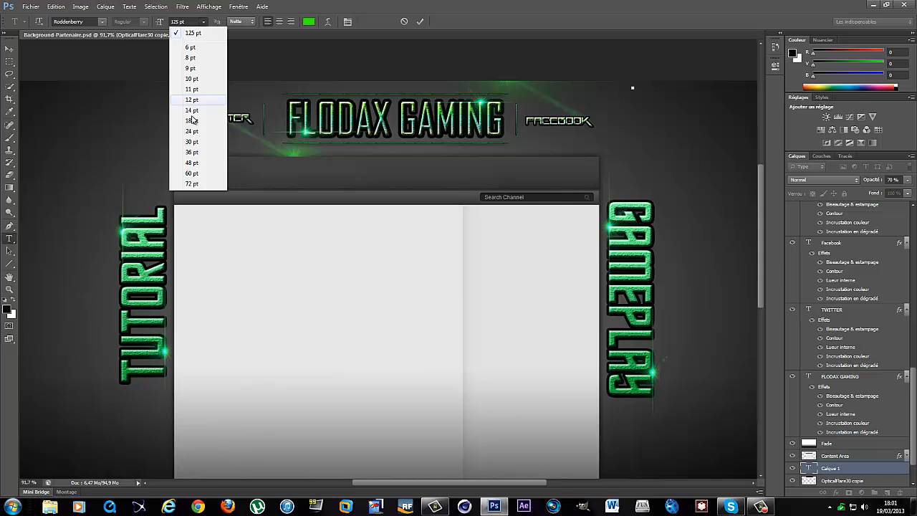
left_click(197, 159)
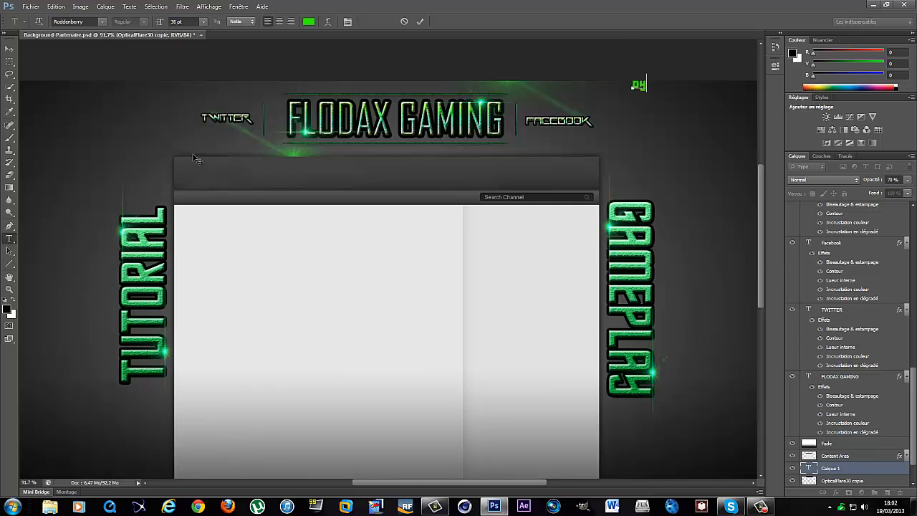
key("Return")
type("ActeDes")
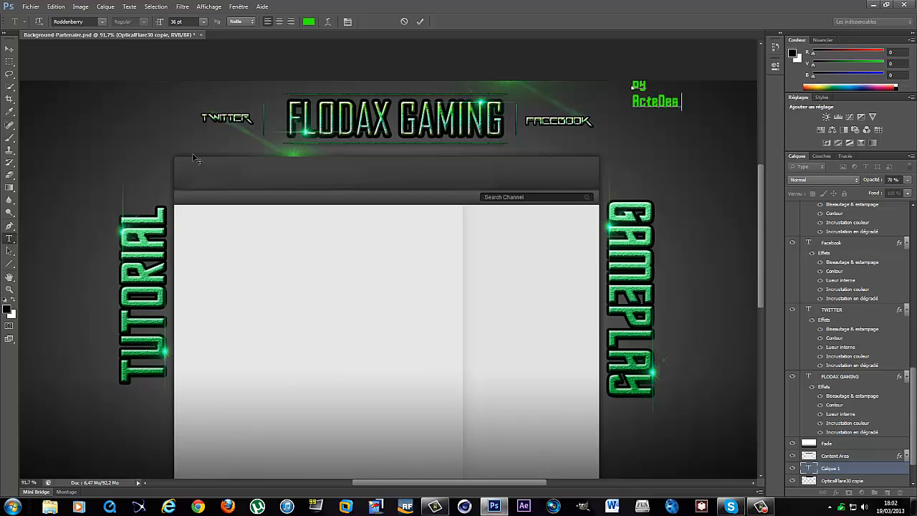
type("ign")
key("BackSpace")
Set the two-line "By ActeDesign" credit in Helvetica Neue LT and move it down level with FACEBOOK
left_click(8, 47)
left_click_drag(700, 102, 594, 48)
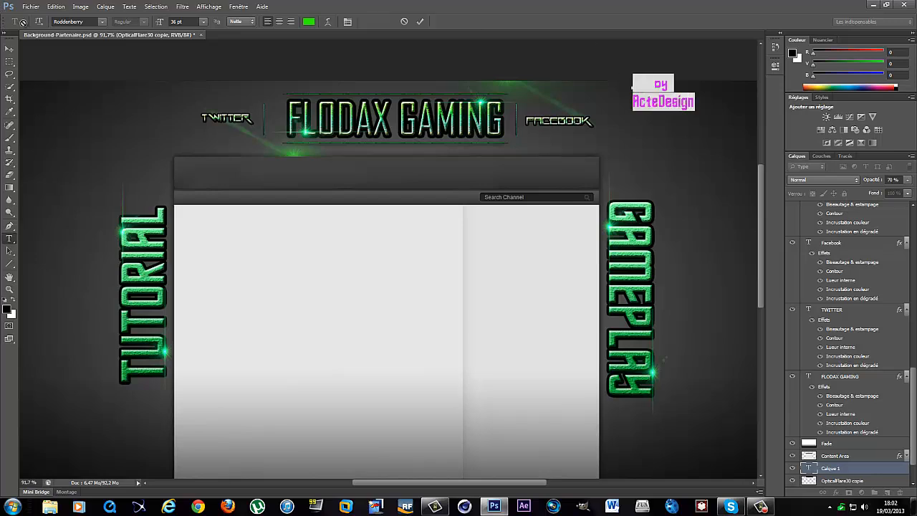
left_click(104, 22)
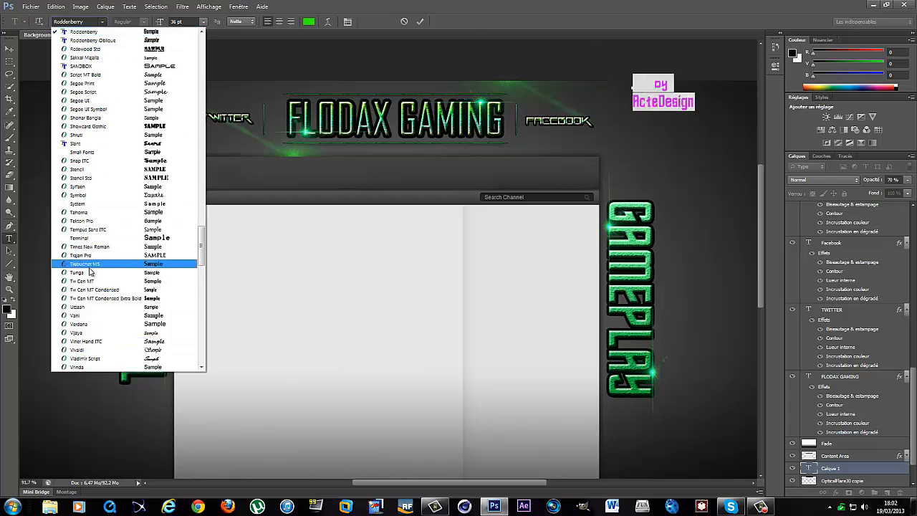
left_click_drag(204, 256, 201, 138)
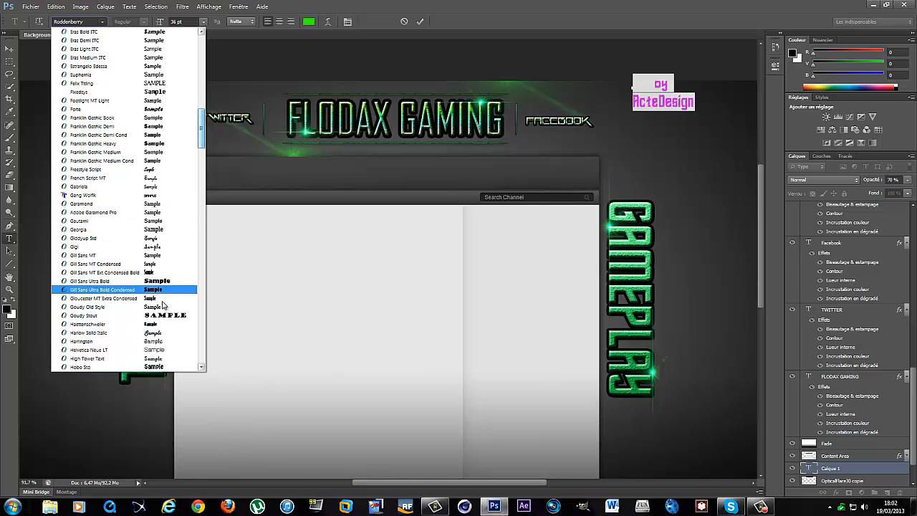
left_click(166, 349)
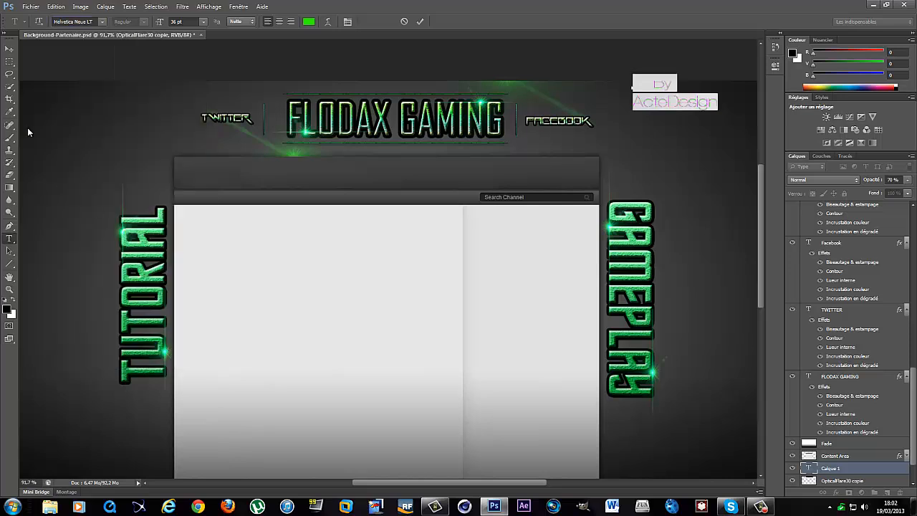
left_click(11, 50)
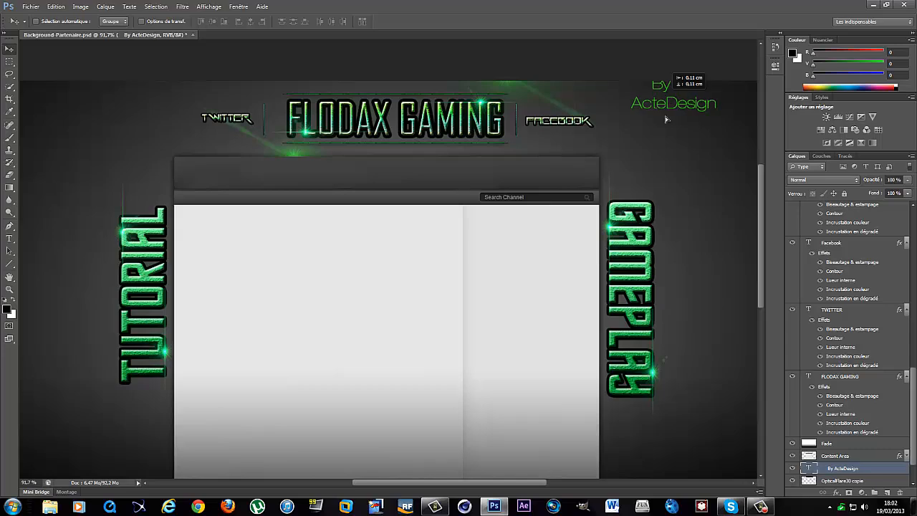
left_click_drag(667, 92, 666, 124)
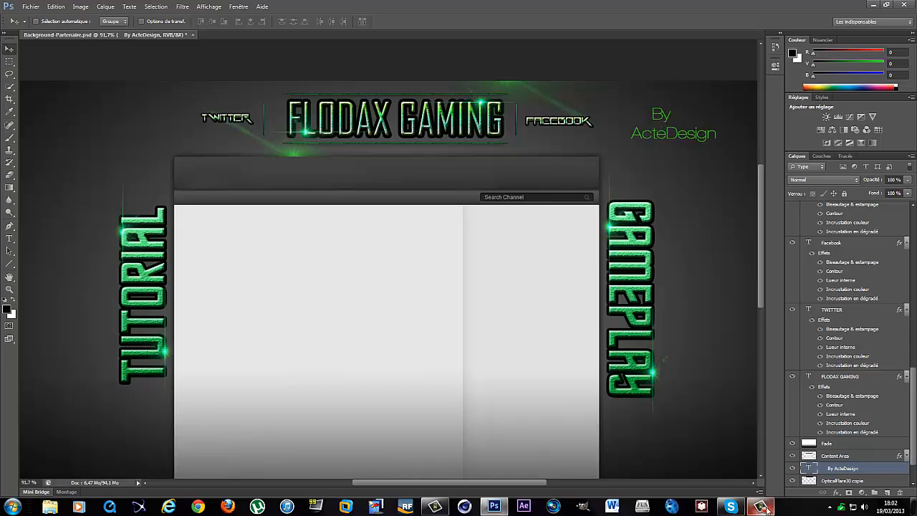
Reduce the credit text to 24 pt and move it up and right, close to the canvas's upper edge
double_click(814, 467)
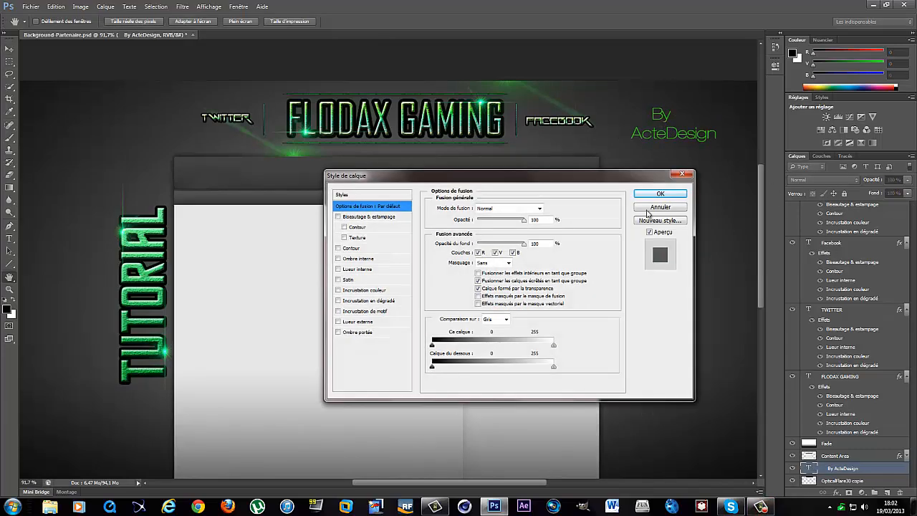
left_click(686, 175)
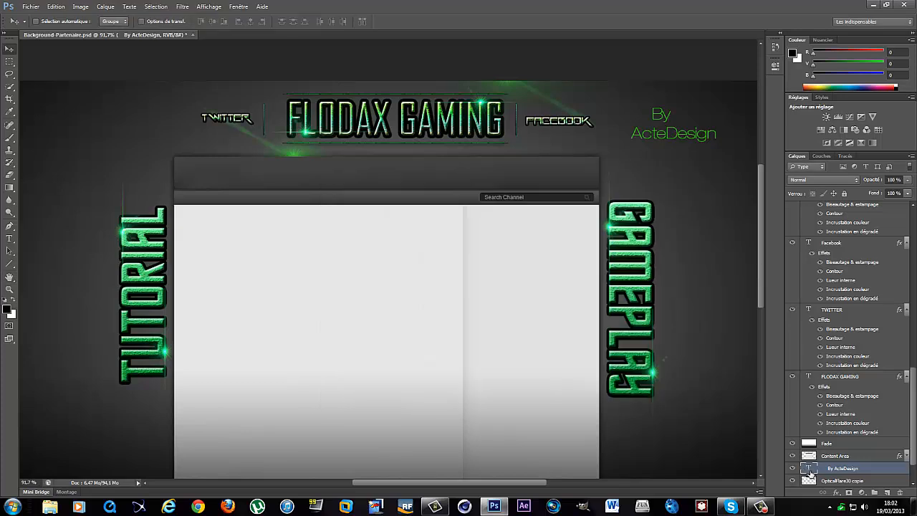
double_click(809, 469)
left_click(655, 113)
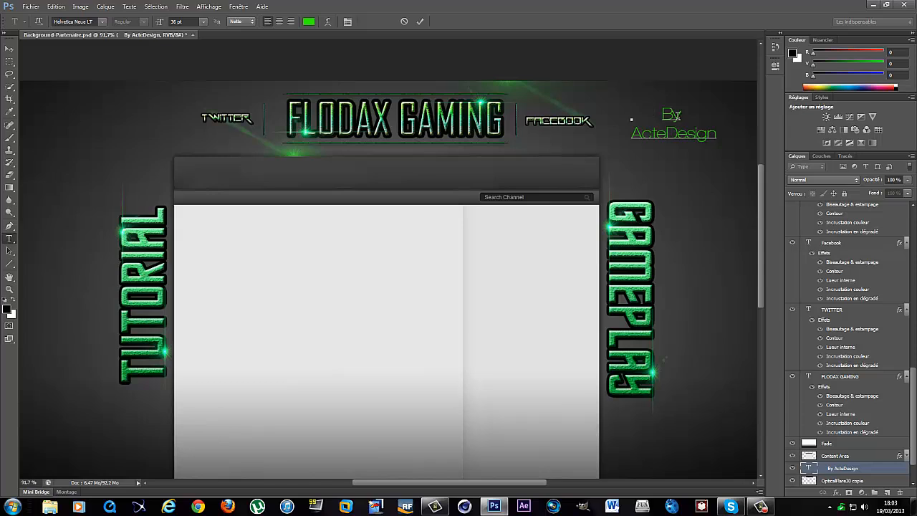
left_click_drag(719, 135, 583, 87)
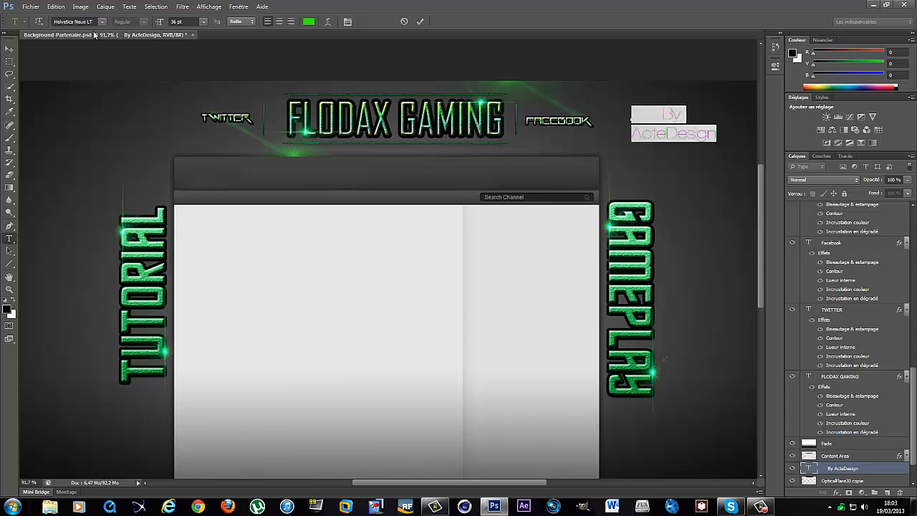
left_click(205, 22)
left_click(200, 137)
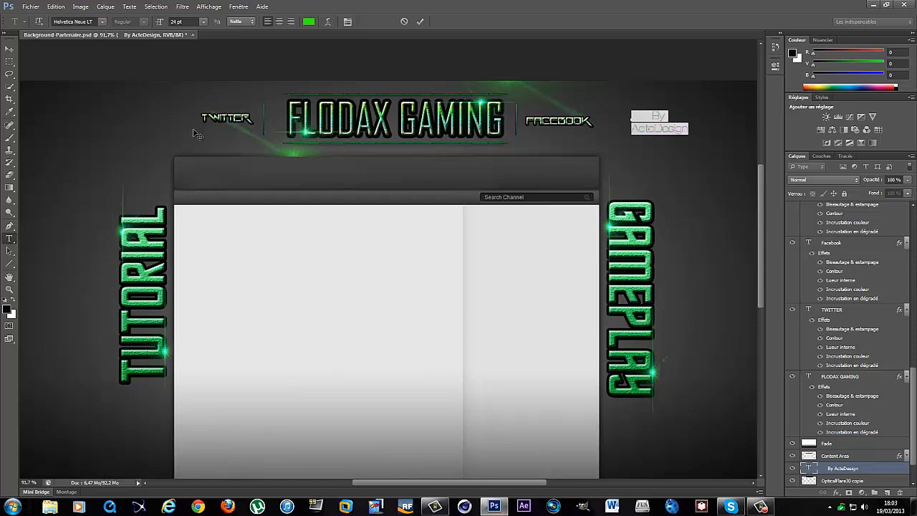
left_click(10, 48)
left_click_drag(657, 125, 697, 100)
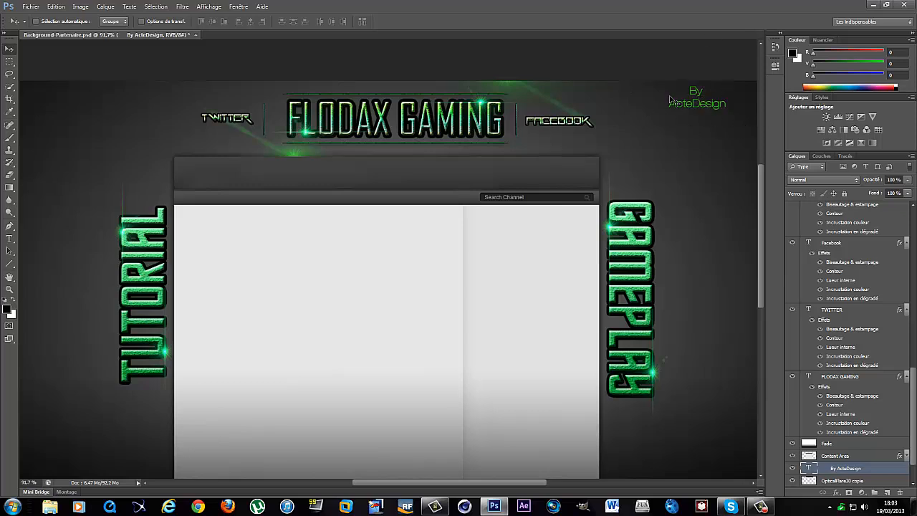
Give the By ActeDesign layer a thin black outside stroke and a bevel and emboss with contour and texture
right_click(841, 471)
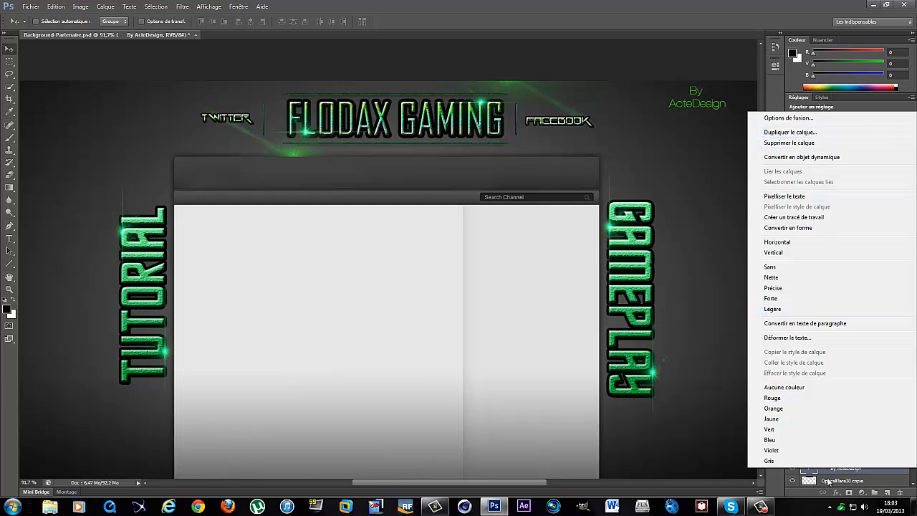
left_click(841, 496)
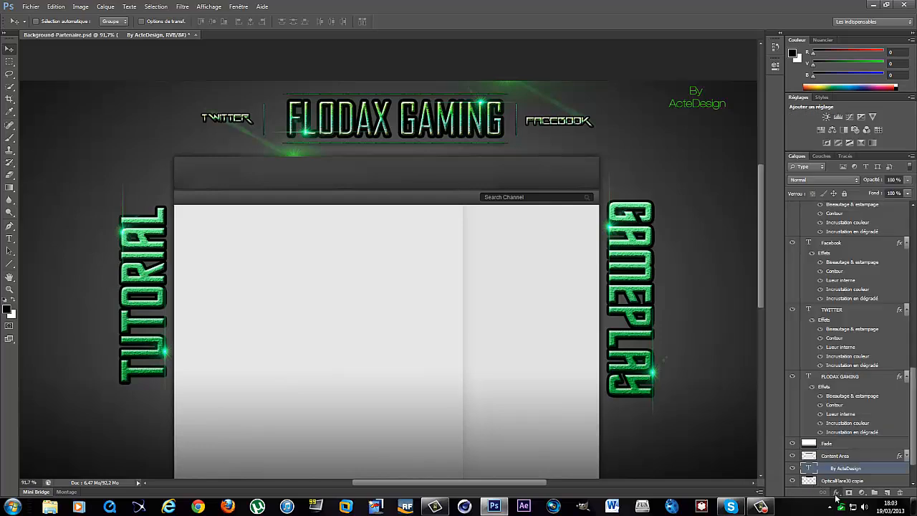
left_click(836, 493)
left_click(797, 402)
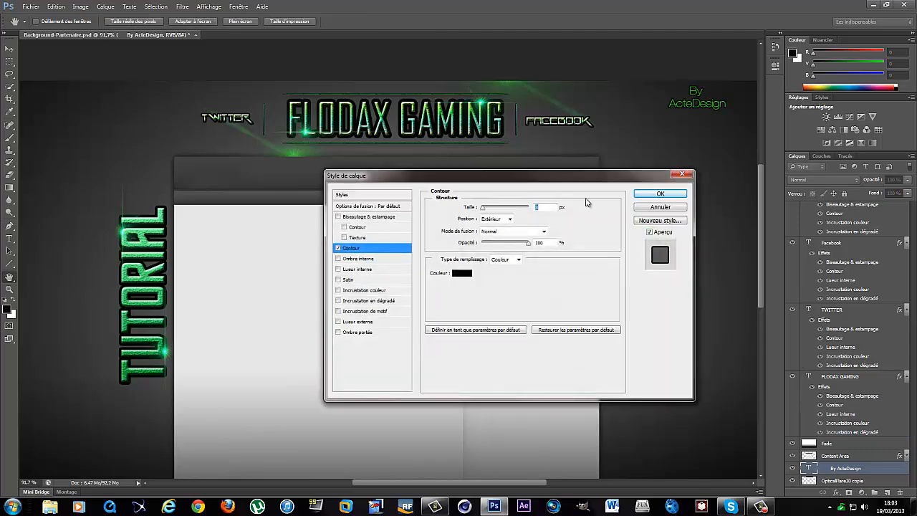
left_click_drag(490, 208, 470, 211)
left_click(352, 237)
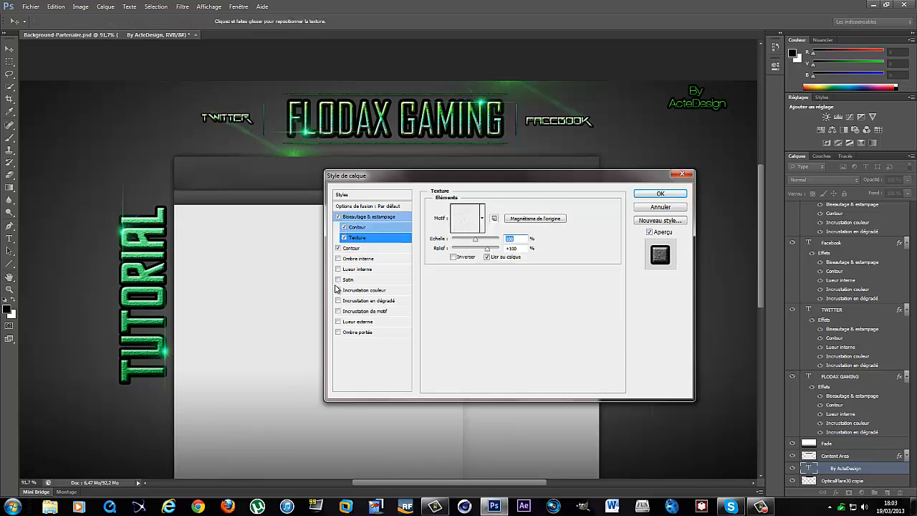
Enable the gradient overlay and colour overlay effects on the credit, leaving its inner glow off
left_click(339, 271)
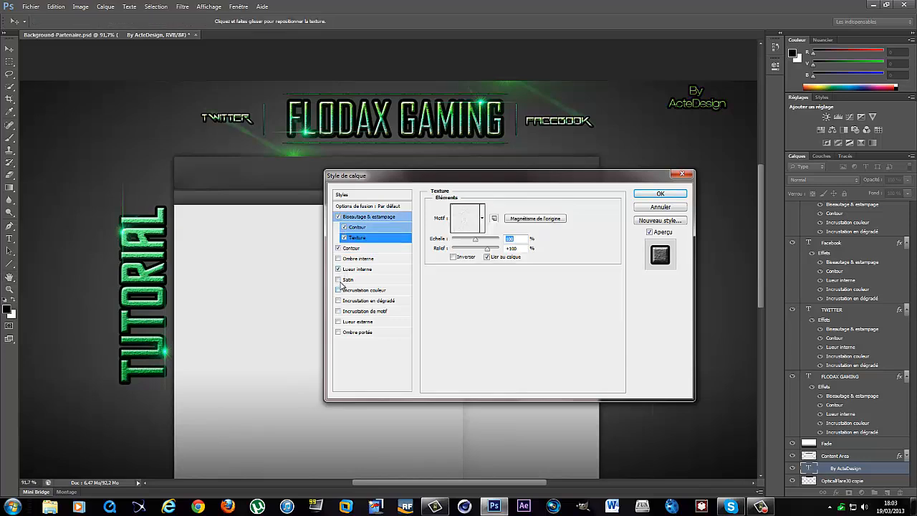
left_click(338, 268)
left_click(338, 300)
left_click(338, 289)
left_click(362, 290)
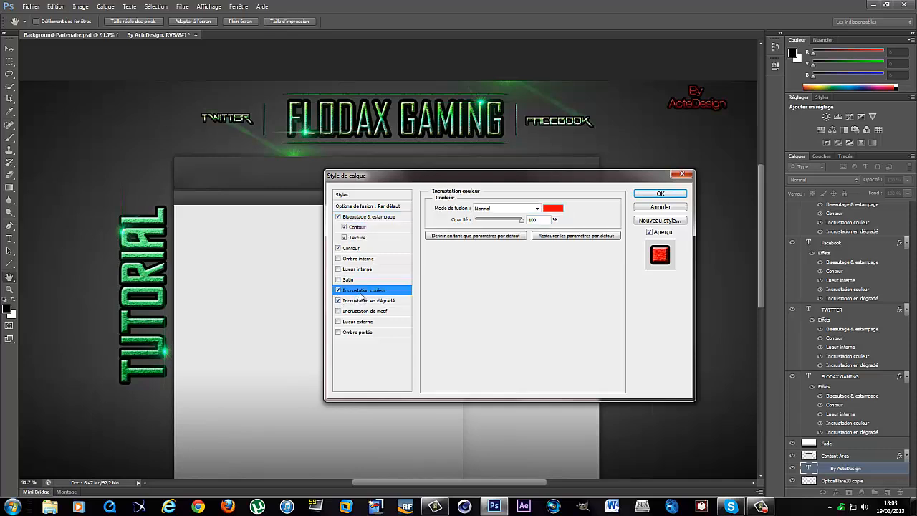
Set the credit's colour overlay to green 00ff2a, lower the overlay's opacity, and apply the layer style
left_click(554, 207)
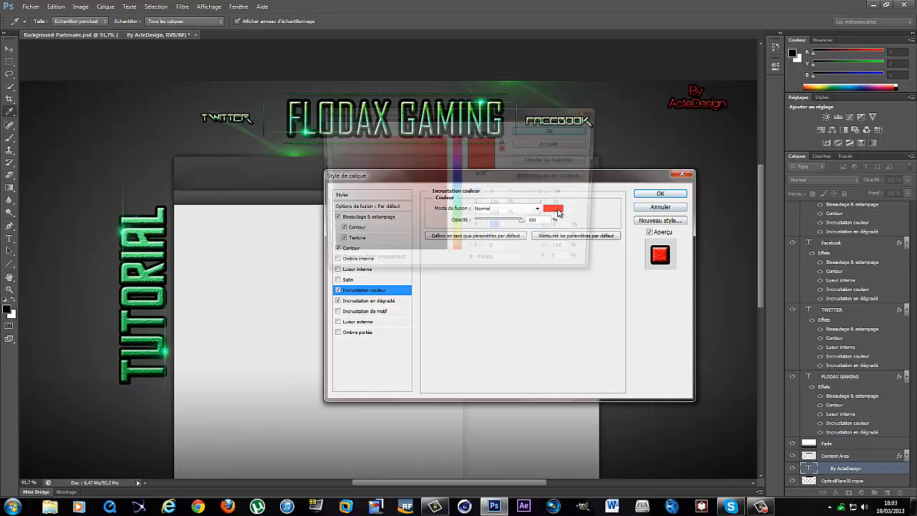
left_click(459, 216)
left_click_drag(461, 218, 461, 214)
left_click(539, 129)
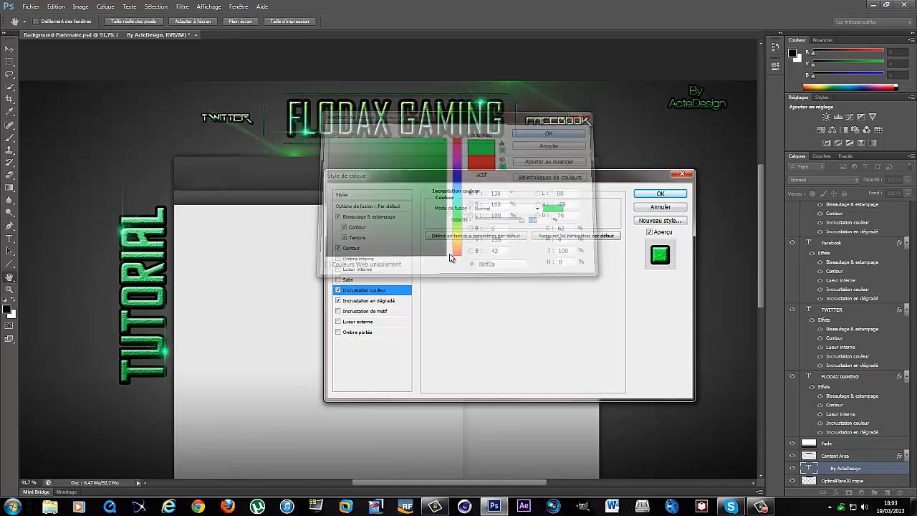
left_click(394, 301)
left_click(387, 290)
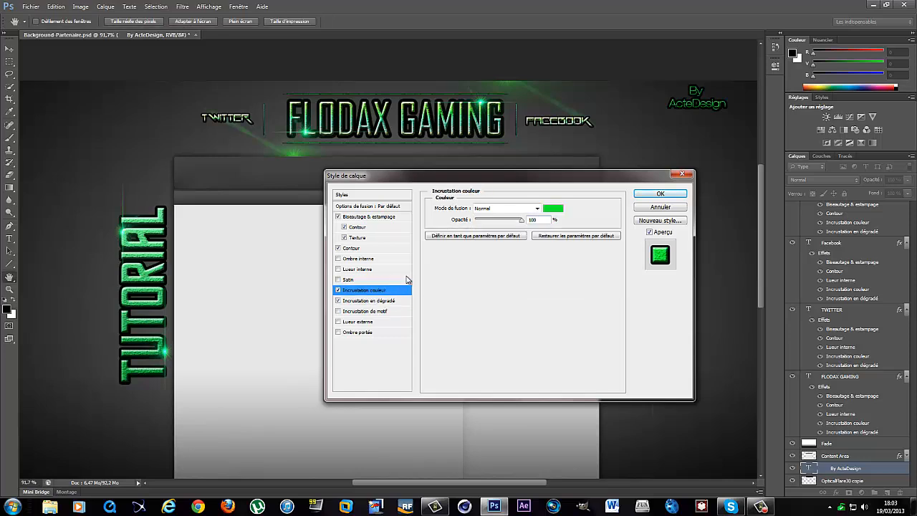
left_click_drag(521, 220, 513, 223)
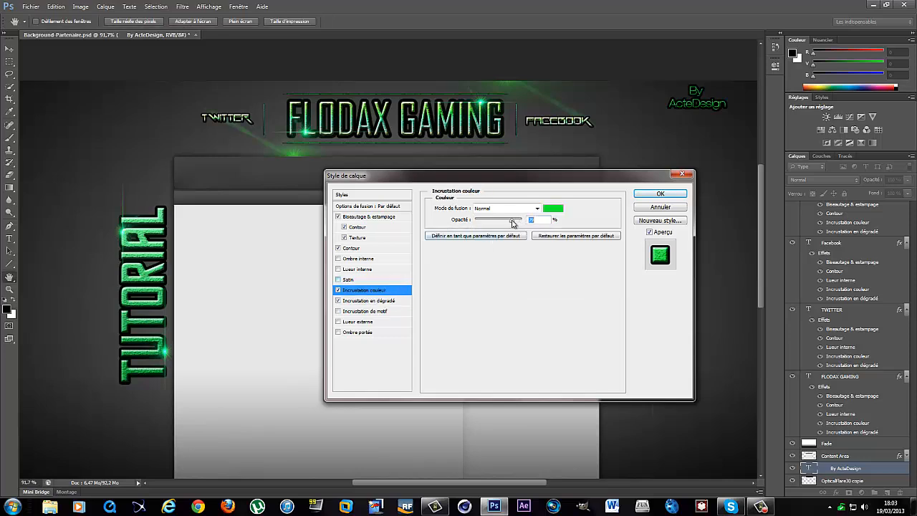
left_click(661, 194)
Rotate the By ActeDesign credit about 32° clockwise so that it slopes down to the right
left_click(56, 6)
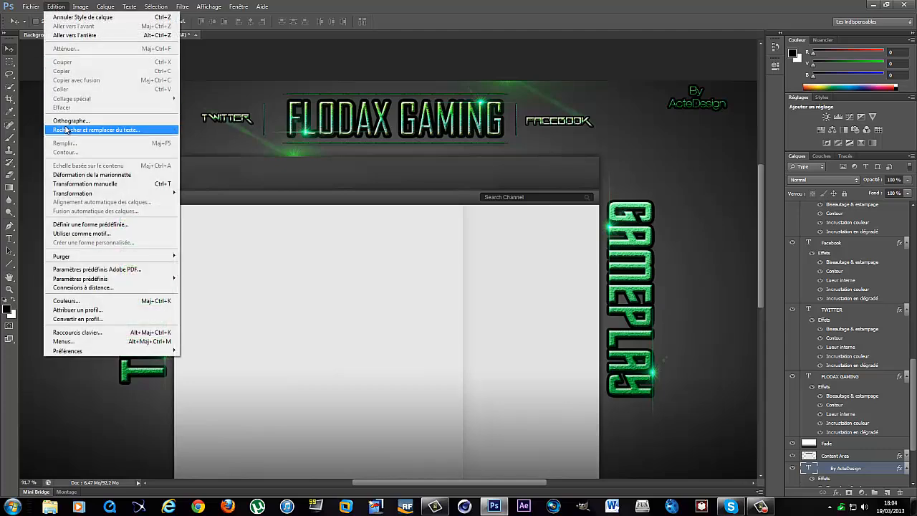
mouse_move(81, 193)
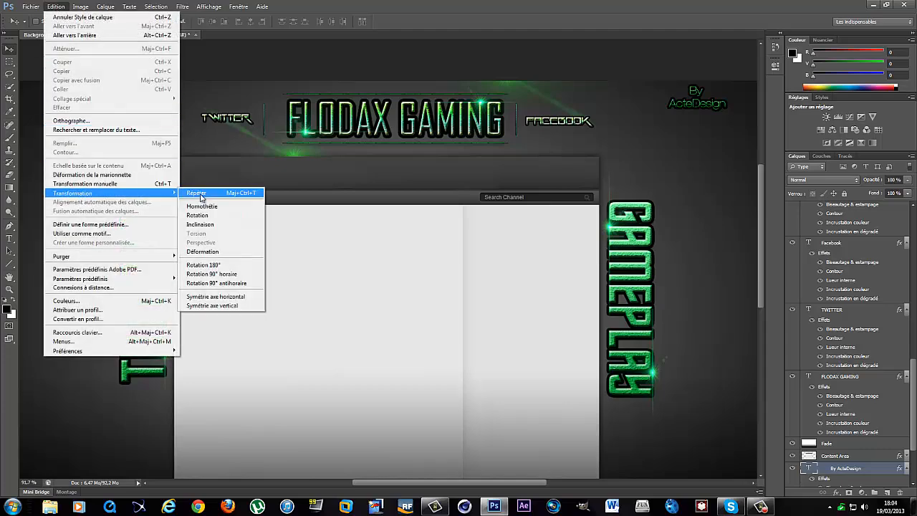
left_click(204, 219)
left_click_drag(732, 130, 719, 129)
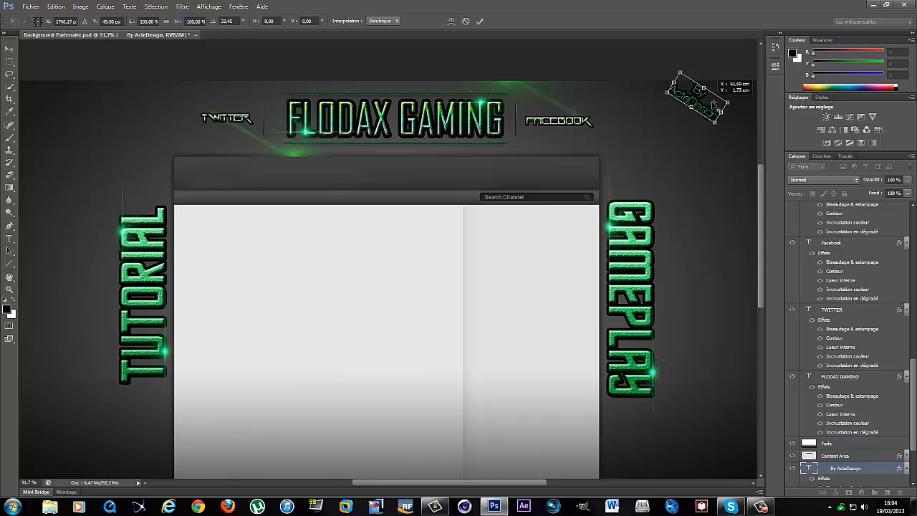
Move the rotated credit toward the canvas's upper-right corner, to about X 1819 px and Y 74 px, and apply the transformation
left_click_drag(693, 94, 725, 104)
left_click_drag(544, 488, 603, 481)
left_click_drag(502, 98, 526, 106)
right_click(522, 105)
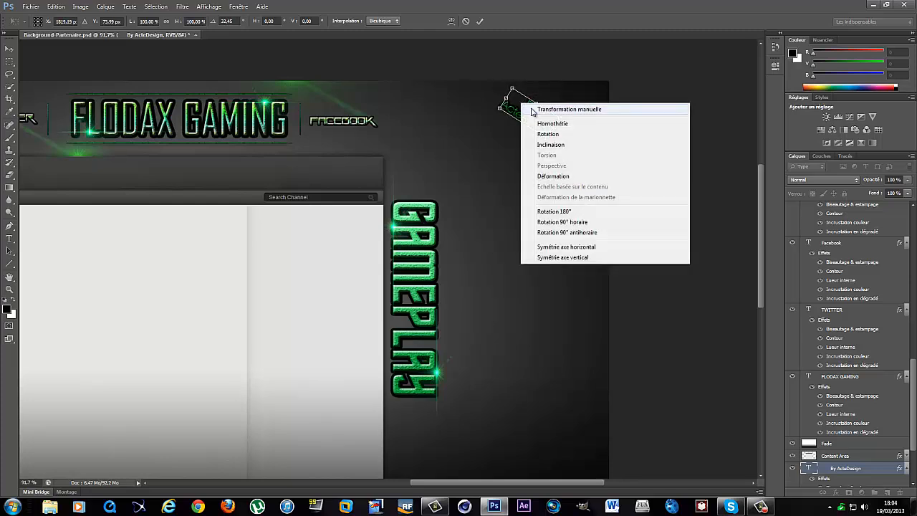
left_click(532, 110)
left_click(10, 48)
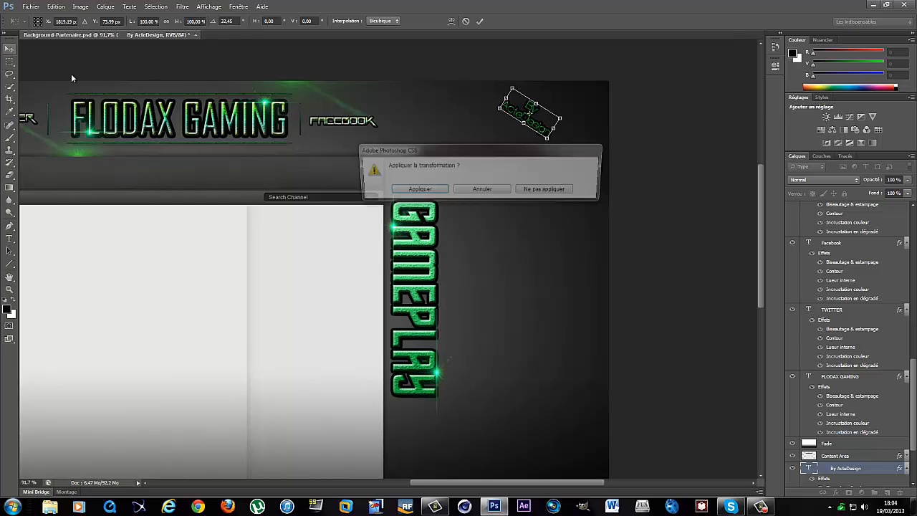
left_click(432, 191)
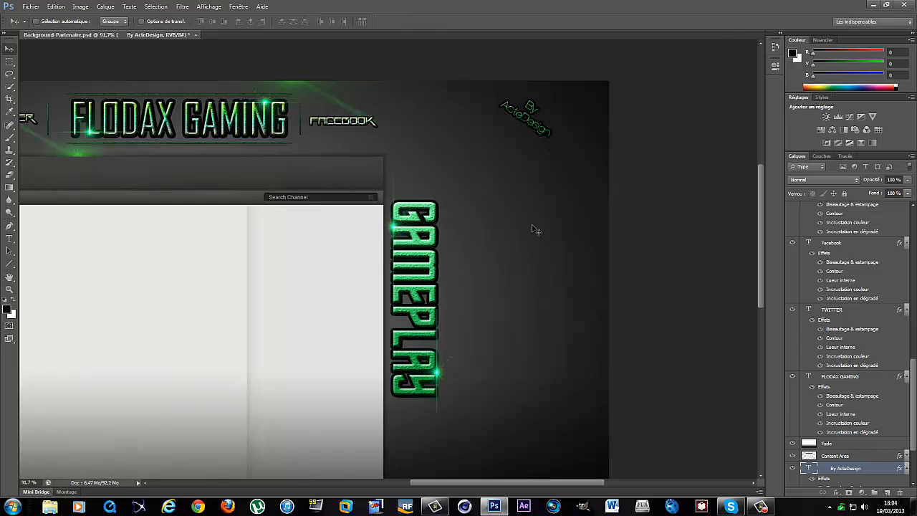
Fit the whole canvas in view and move the By ActeDesign credit further right, close to the canvas's right edge
left_click(10, 289)
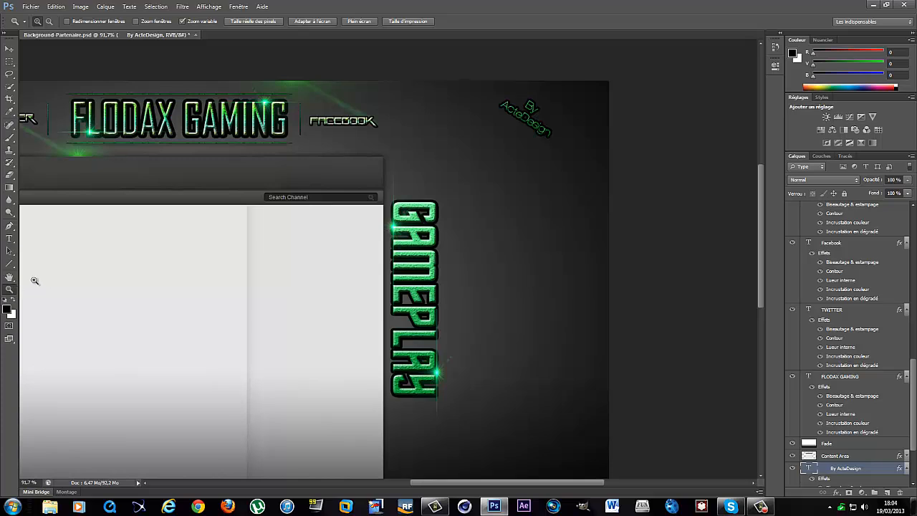
left_click_drag(113, 270, 90, 281)
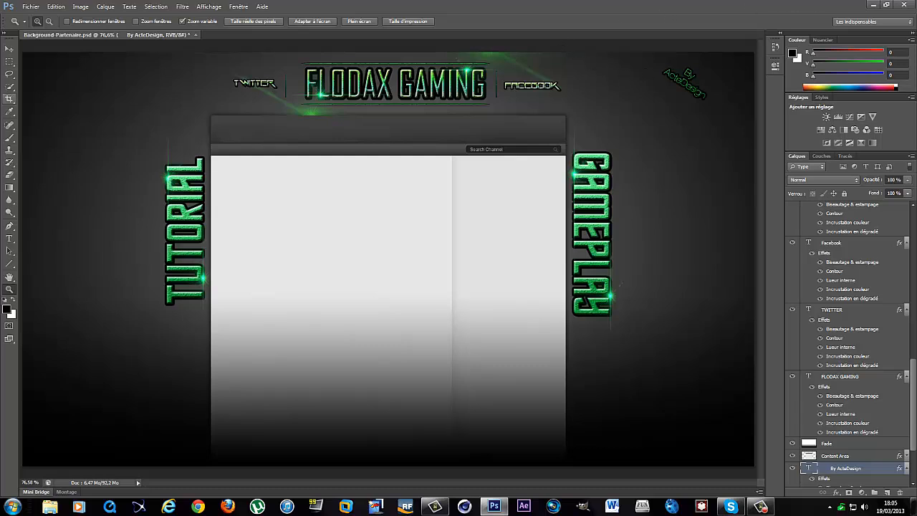
left_click(10, 49)
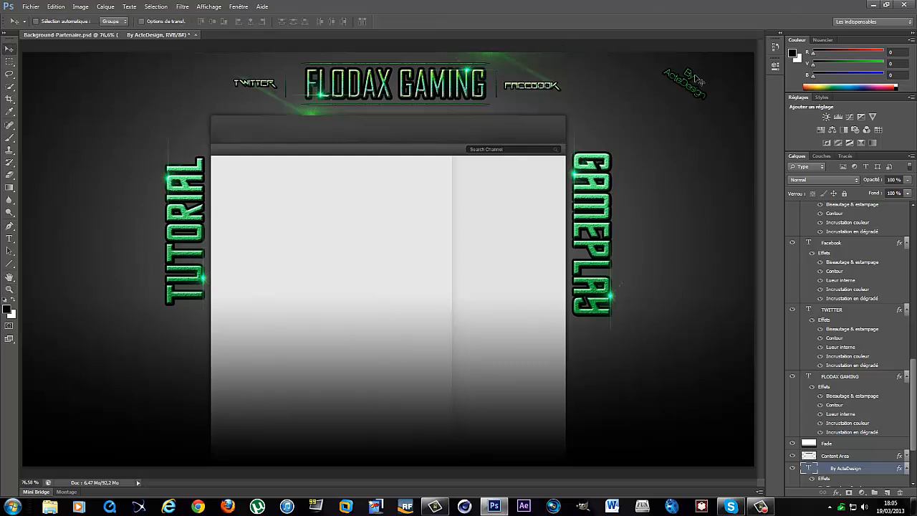
left_click_drag(696, 79, 723, 79)
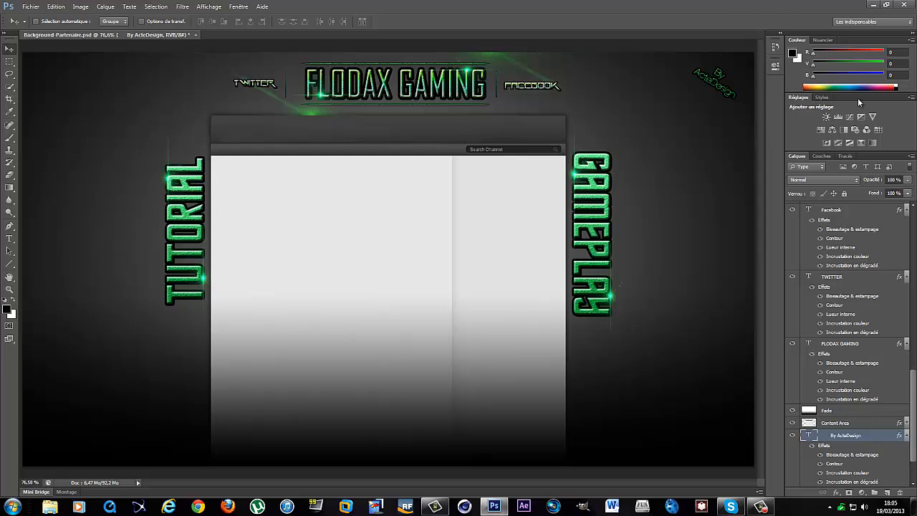
left_click(761, 506)
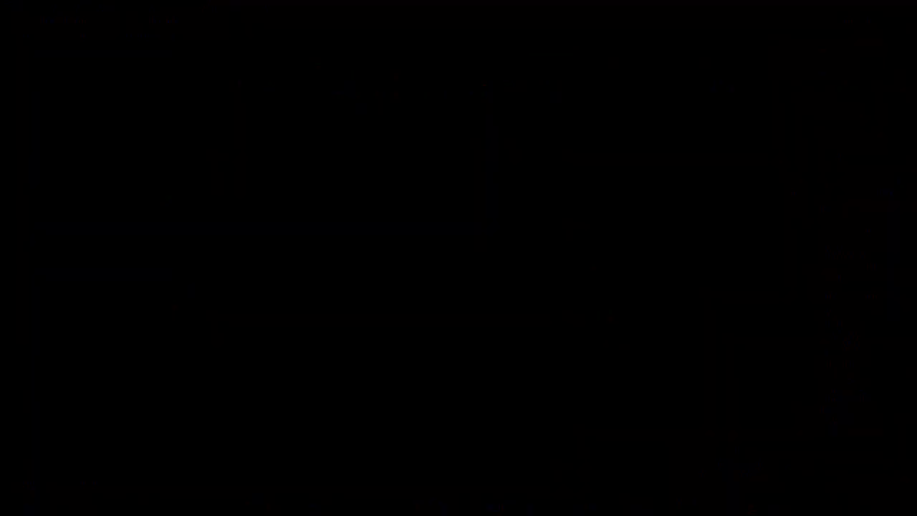